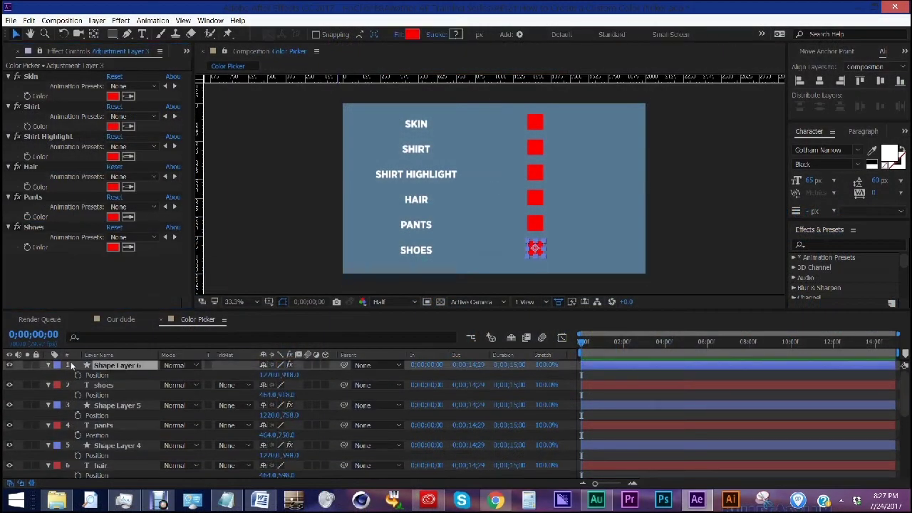
# Step: Link Shape Layer 6's Fill color to the Shoes color control with an expression, and expand the Fill effect on Shape Layer 5
pyautogui.press('e')
pyautogui.click(68, 375)
pyautogui.keyDown('alt'); pyautogui.click(87, 405); pyautogui.keyUp('alt')
pyautogui.moveTo(293, 416); pyautogui.dragTo(41, 247)
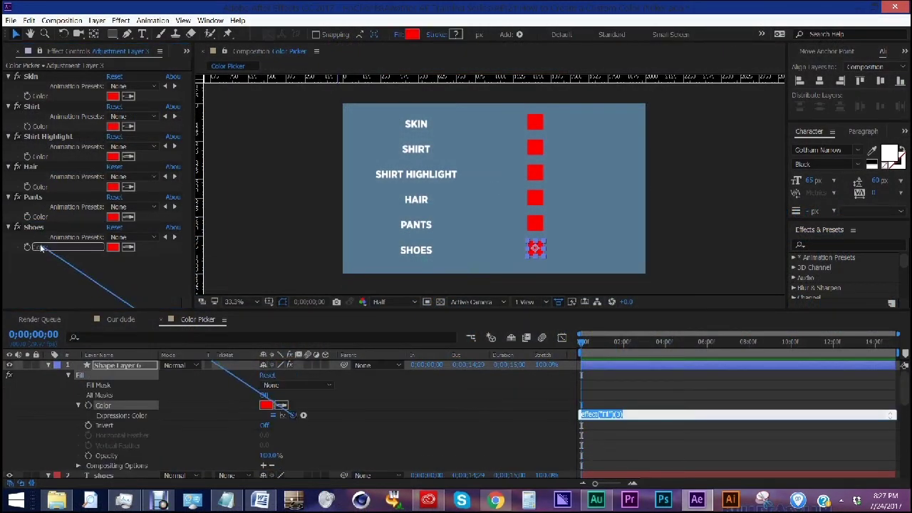
pyautogui.click(48, 365)
pyautogui.click(118, 384)
pyautogui.press('e')
pyautogui.click(68, 393)
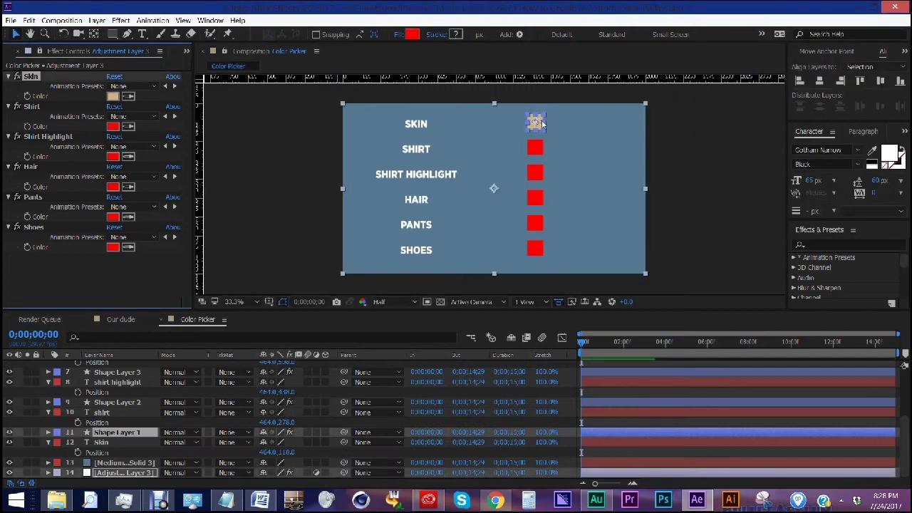
# Step: Set the Shirt control to light blue, Shirt Highlight to medium blue and Hair to dark brown, and choose new Pants and Shoes colors
pyautogui.click(113, 126)
pyautogui.click(724, 82)
pyautogui.click(113, 156)
pyautogui.click(113, 186)
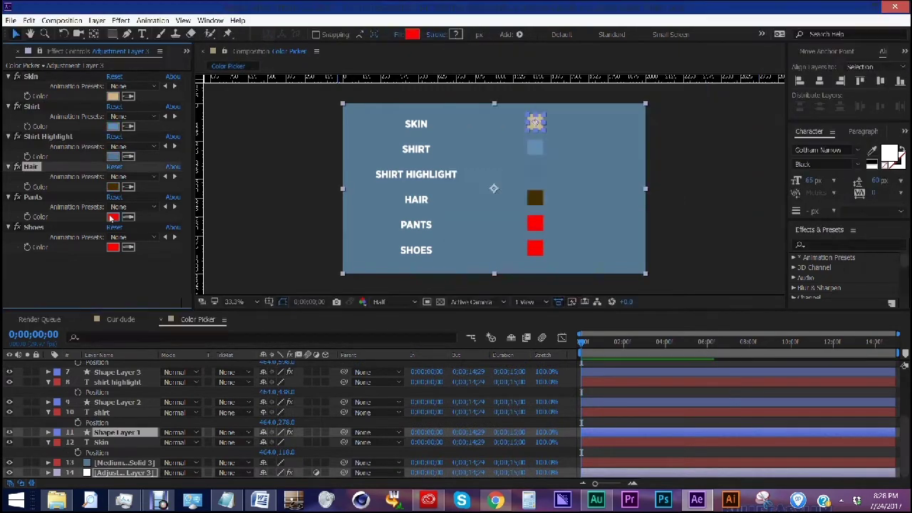
pyautogui.click(113, 216)
pyautogui.click(113, 247)
pyautogui.click(470, 86)
pyautogui.click(727, 82)
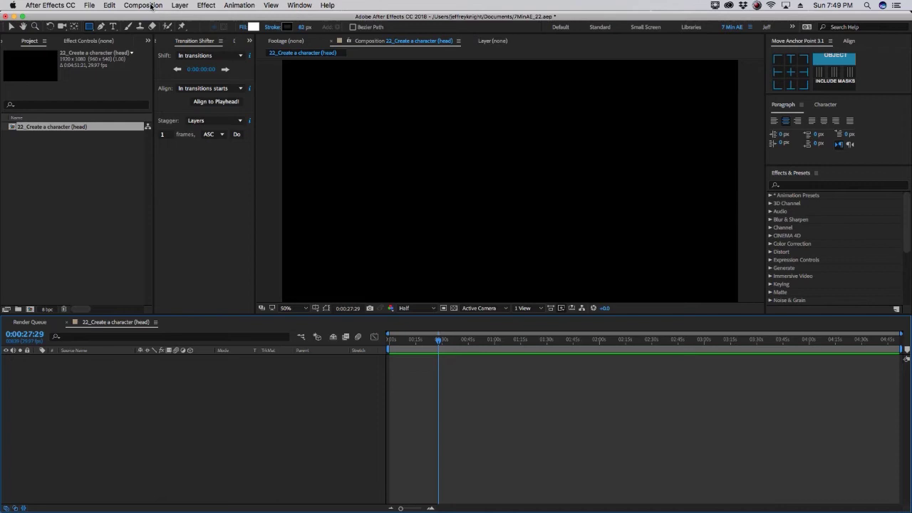
# Step: Create a composition named Color Controller and add an adjustment layer to it
pyautogui.press('super+n')
pyautogui.write('Color Controller')
pyautogui.press('Return')
pyautogui.click(180, 5)
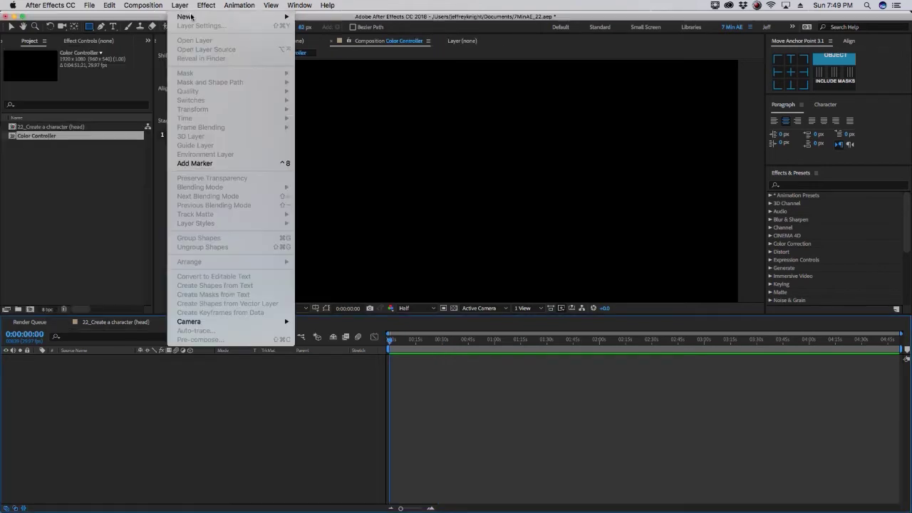
pyautogui.moveTo(191, 17)
pyautogui.click(335, 71)
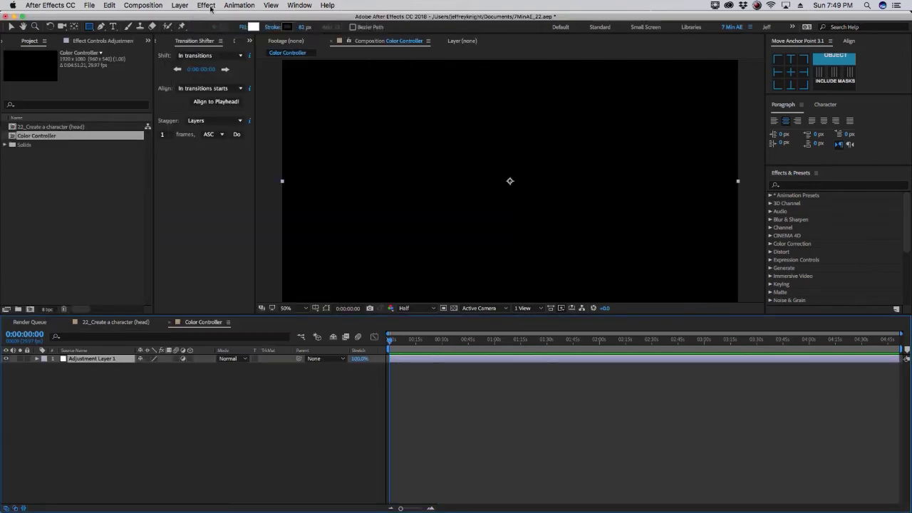
# Step: Apply a Color Control effect to the adjustment layer and rename it Skin
pyautogui.click(208, 6)
pyautogui.moveTo(233, 116)
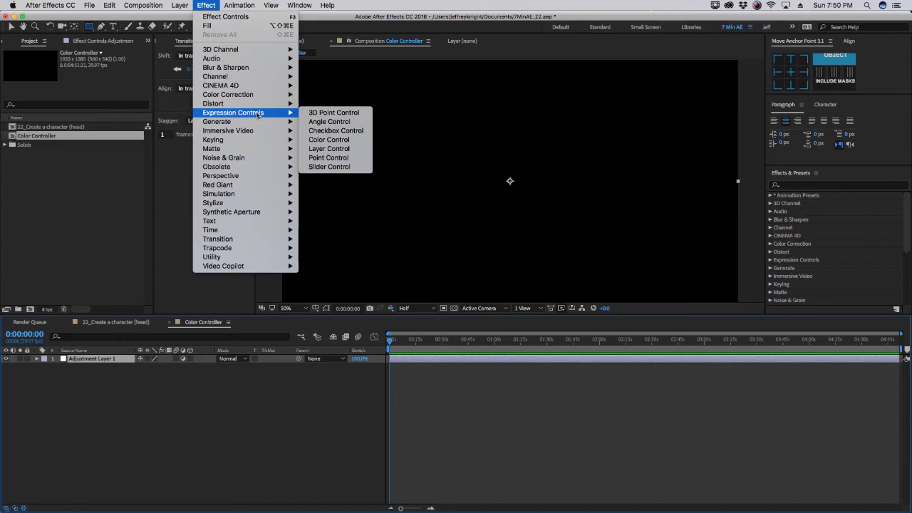
pyautogui.click(329, 140)
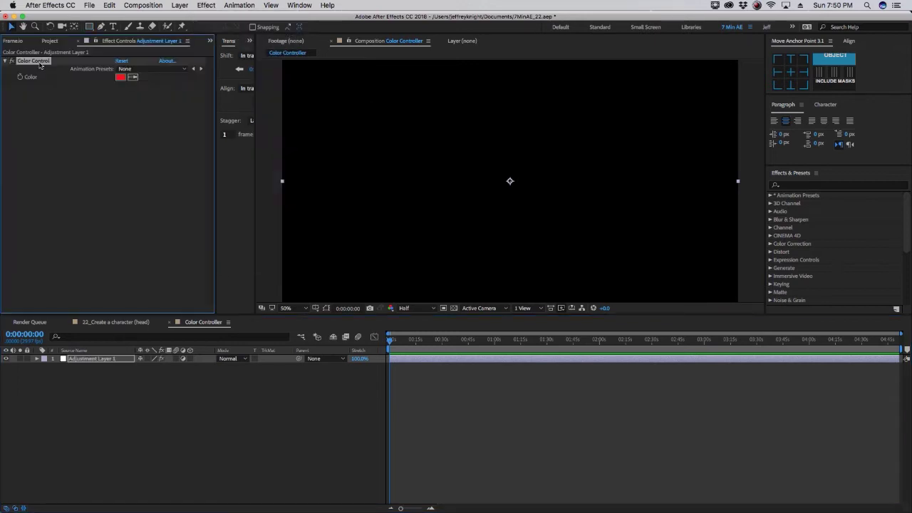
pyautogui.press('Return')
pyautogui.write('Sk')
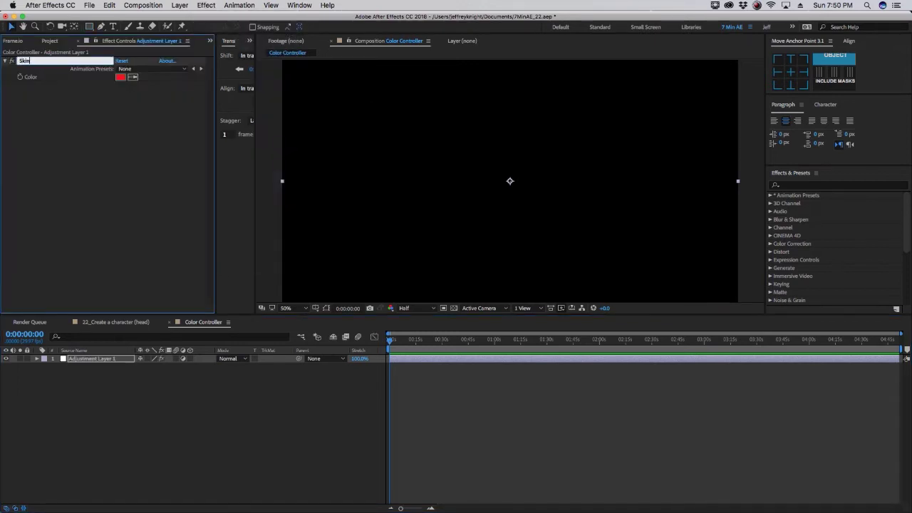
pyautogui.write('in')
pyautogui.press('Return')
# Step: Duplicate the color control twice, naming the copies Skin highlight and Hair
pyautogui.hotkey('ctrl', 'd')
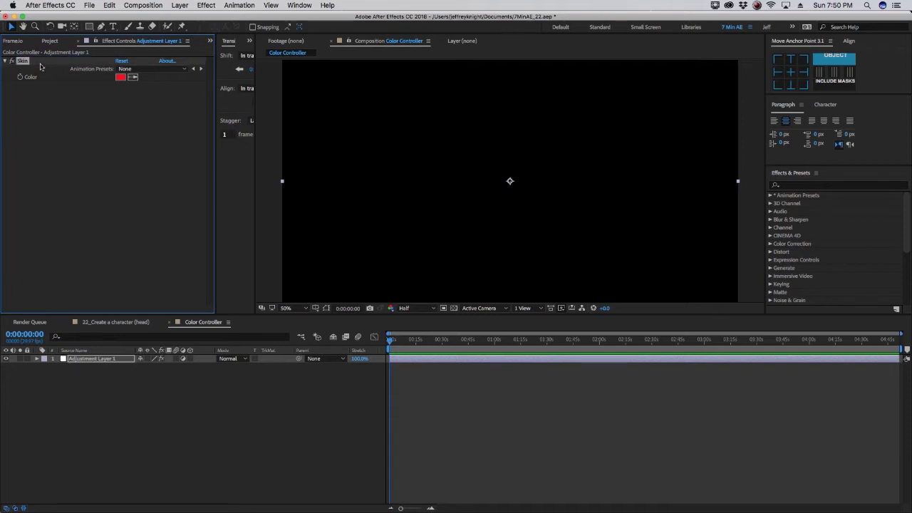
pyautogui.press('Return')
pyautogui.write('Skin highlight')
pyautogui.press('Return')
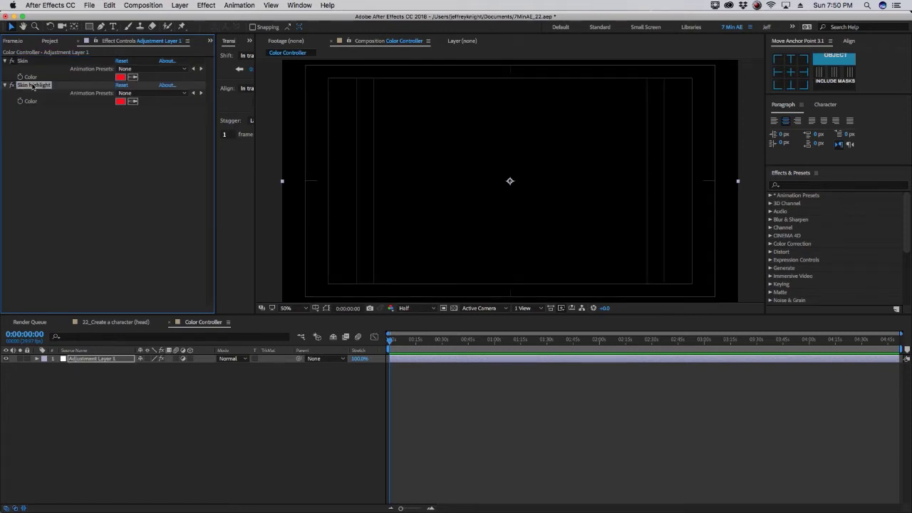
pyautogui.hotkey('ctrl', 'd')
pyautogui.press('Return')
pyautogui.write('Ha')
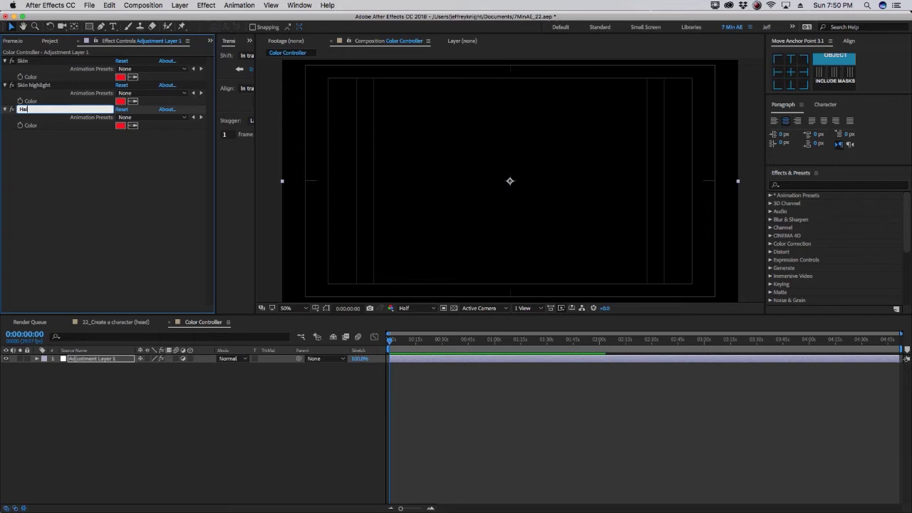
pyautogui.write('ir')
pyautogui.press('Return')
# Step: Add two more duplicates of the color control, named Eyes and shirt
pyautogui.hotkey('ctrl', 'd')
pyautogui.press('Return')
pyautogui.write('Eyes')
pyautogui.press('Return')
pyautogui.hotkey('ctrl', 'd')
pyautogui.press('Return')
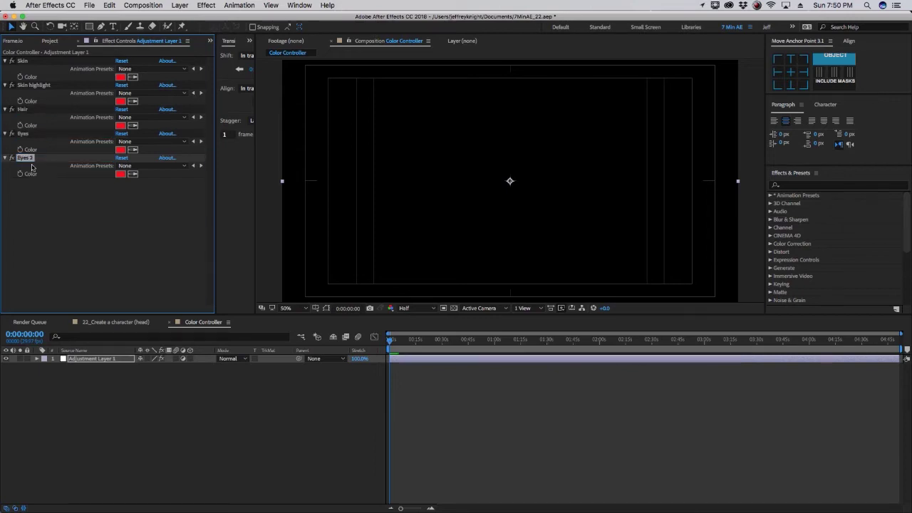
pyautogui.write('shirt')
pyautogui.press('Return')
# Step: Duplicate the shirt color control to make two further controls named shirt highlight and pants
pyautogui.hotkey('ctrl', 'd')
pyautogui.press('Return')
pyautogui.write('shirt h')
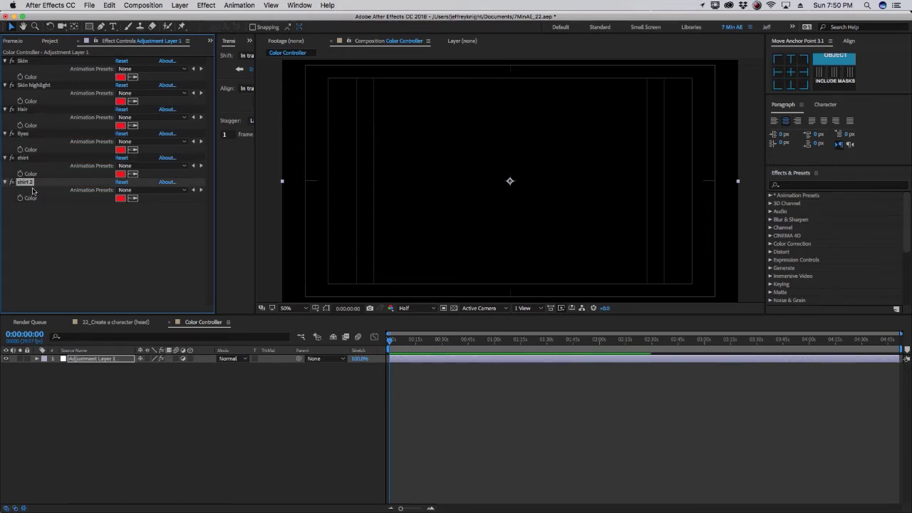
pyautogui.write('ighlight')
pyautogui.press('Return')
pyautogui.hotkey('ctrl', 'd')
pyautogui.press('Return')
pyautogui.write('pants')
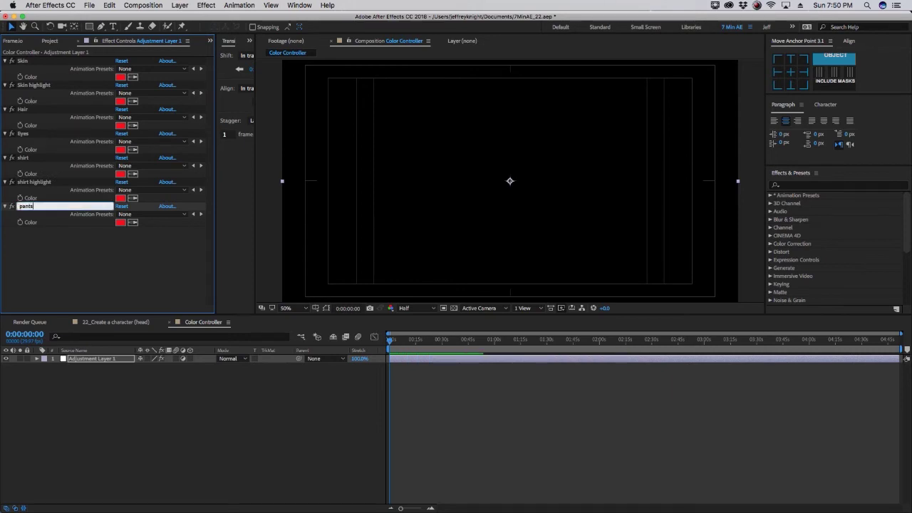
pyautogui.press('Return')
# Step: Duplicate the pants color control to make two further controls named pants highlight and shoes
pyautogui.hotkey('ctrl', 'd')
pyautogui.press('Return')
pyautogui.write('pants highlight')
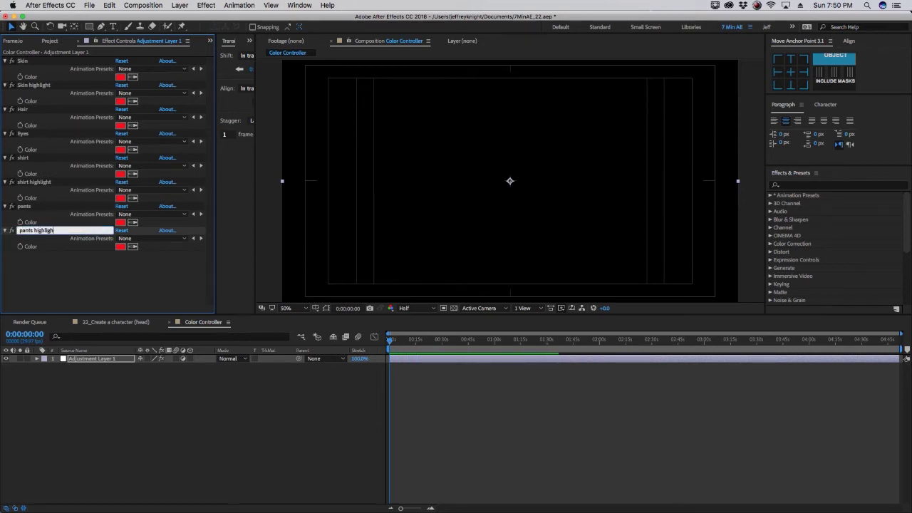
pyautogui.press('Return')
pyautogui.hotkey('ctrl', 'd')
pyautogui.press('Return')
pyautogui.write('shoes')
pyautogui.press('Return')
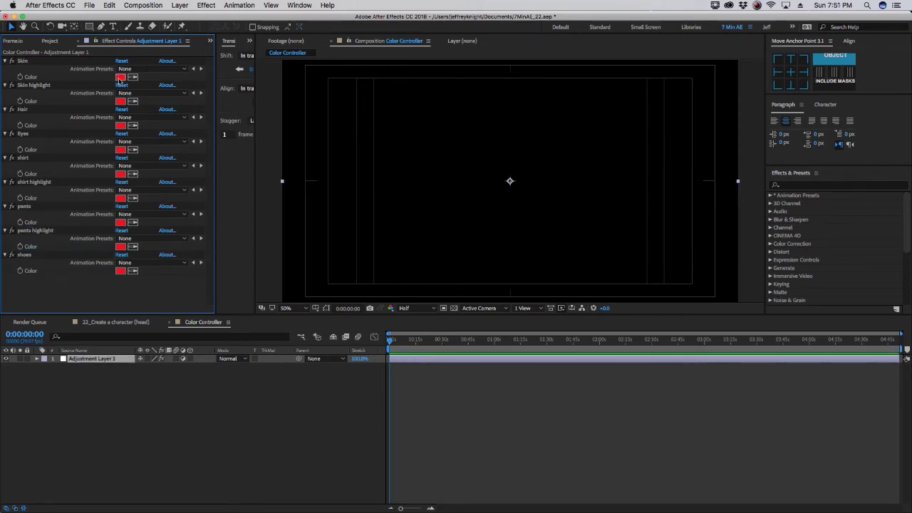
# Step: Set the Skin control to a light peach and the Skin highlight control to a slightly darker tan
pyautogui.click(120, 78)
pyautogui.click(11, 88)
pyautogui.moveTo(142, 173); pyautogui.dragTo(142, 185)
pyautogui.moveTo(15, 92); pyautogui.dragTo(18, 100)
pyautogui.press('Return')
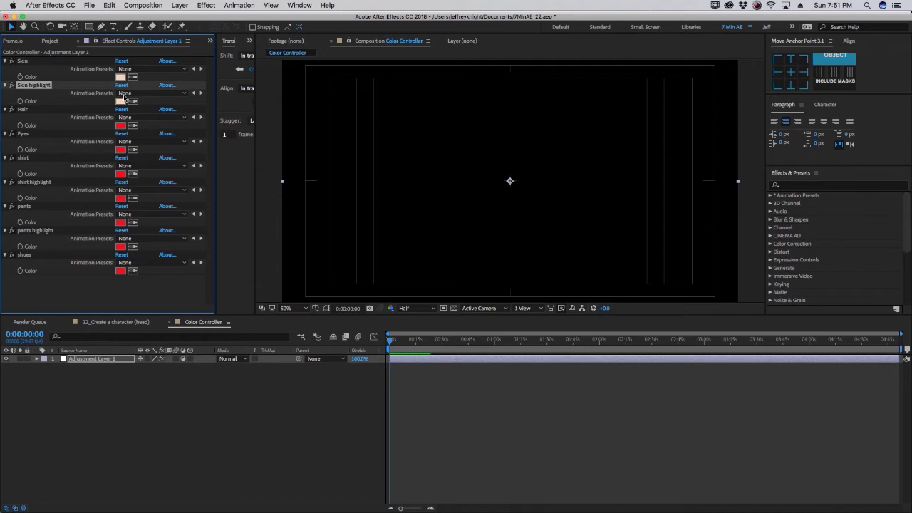
pyautogui.click(120, 101)
pyautogui.moveTo(75, 93)
pyautogui.mouseDown()
pyautogui.moveTo(39, 81)
pyautogui.moveTo(43, 89)
pyautogui.mouseUp()
pyautogui.press('Return')
# Step: Set both the Hair and Eyes color controls to black (#000000)
pyautogui.click(121, 126)
pyautogui.click(114, 193)
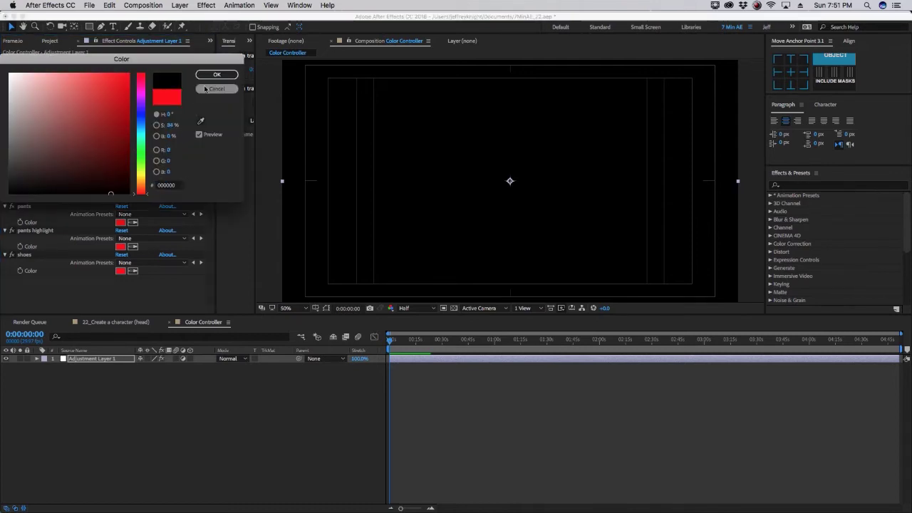
pyautogui.click(210, 75)
pyautogui.click(122, 150)
pyautogui.click(82, 194)
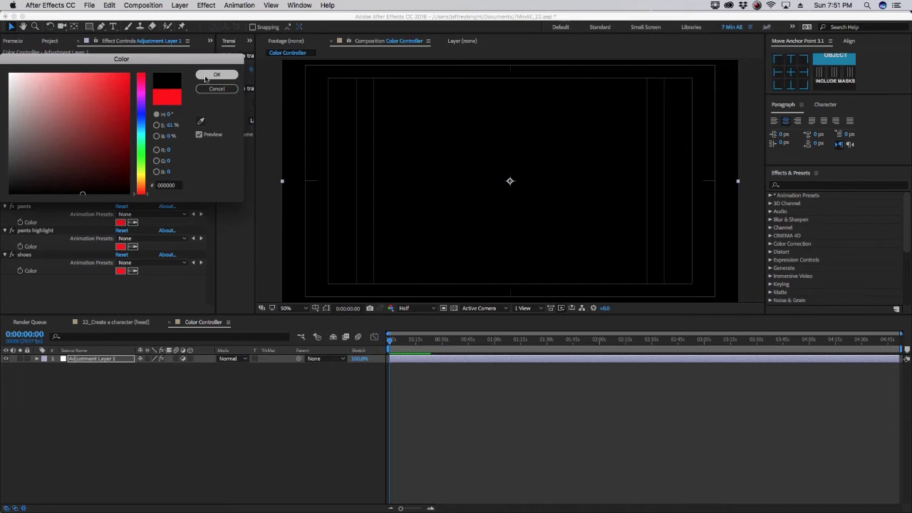
pyautogui.click(217, 74)
# Step: Set the shirt color control to a bright medium blue
pyautogui.click(122, 179)
pyautogui.click(140, 128)
pyautogui.click(114, 107)
pyautogui.moveTo(115, 107); pyautogui.dragTo(105, 83)
pyautogui.press('Return')
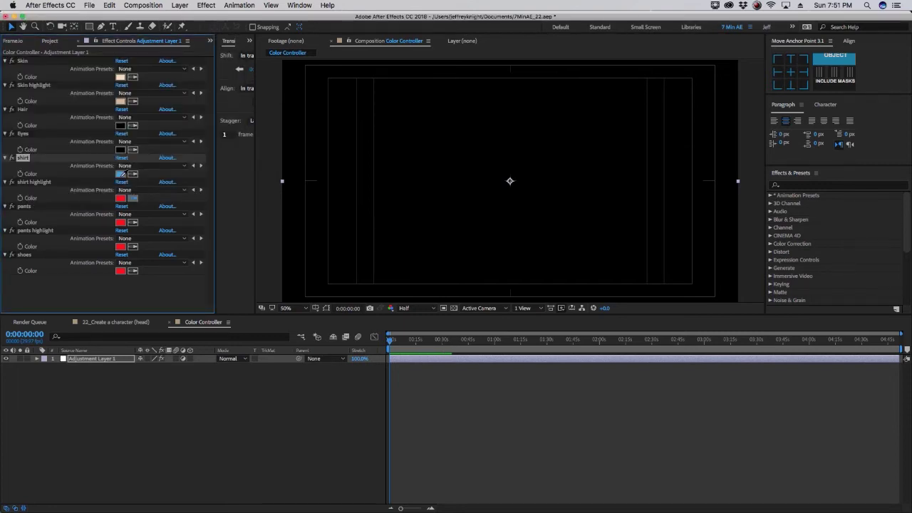
# Step: Sample the shirt color for the shirt highlight control and darken it to #3080B2
pyautogui.click(122, 175)
pyautogui.click(121, 199)
pyautogui.moveTo(93, 99); pyautogui.dragTo(98, 110)
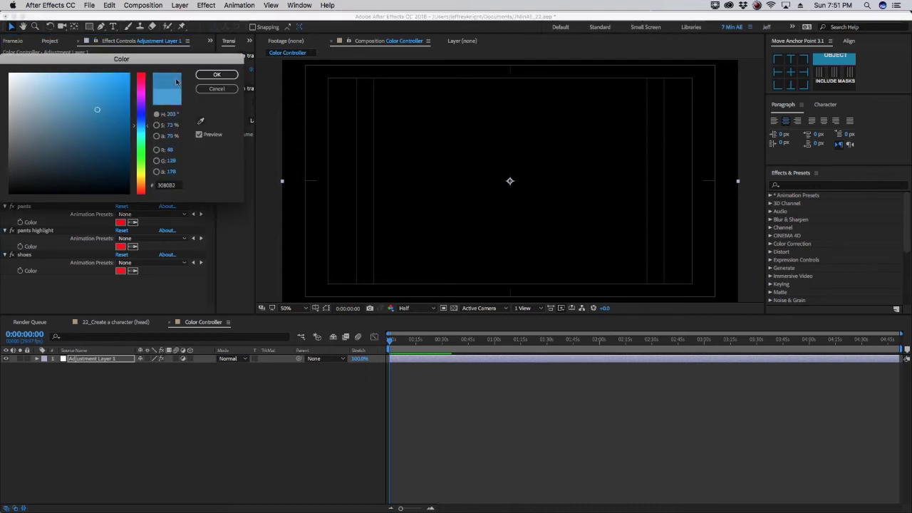
pyautogui.click(202, 75)
# Step: Set the pants color control to a muted khaki yellow, #B7A257
pyautogui.click(120, 223)
pyautogui.click(140, 187)
pyautogui.click(82, 100)
pyautogui.moveTo(143, 187); pyautogui.dragTo(146, 182)
pyautogui.press('Return')
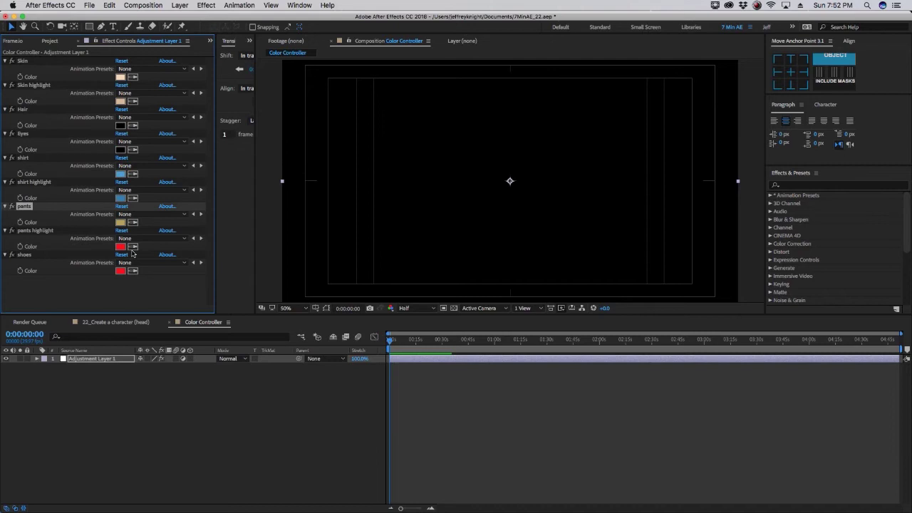
# Step: Sample the pants color for the pants highlight control and darken it slightly
pyautogui.click(121, 223)
pyautogui.click(121, 247)
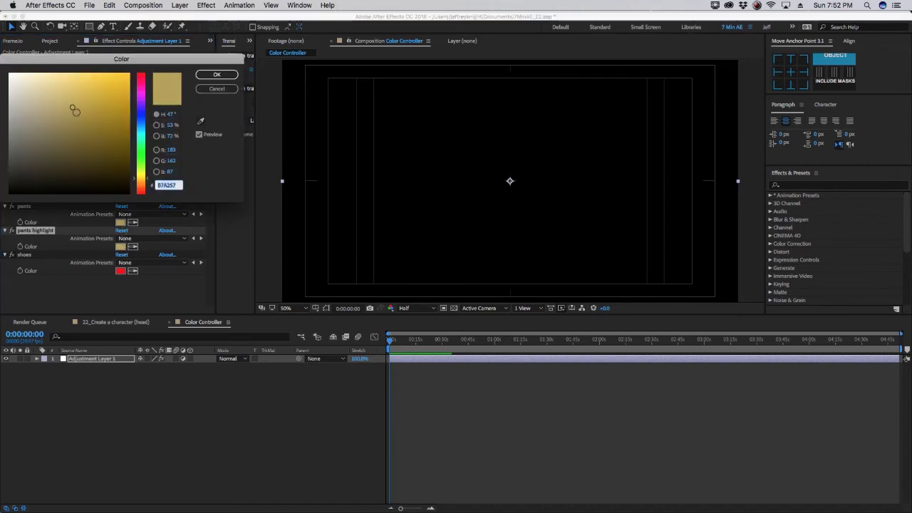
pyautogui.moveTo(74, 108); pyautogui.dragTo(76, 121)
pyautogui.press('Return')
# Step: Set the shoes color control to white
pyautogui.click(120, 271)
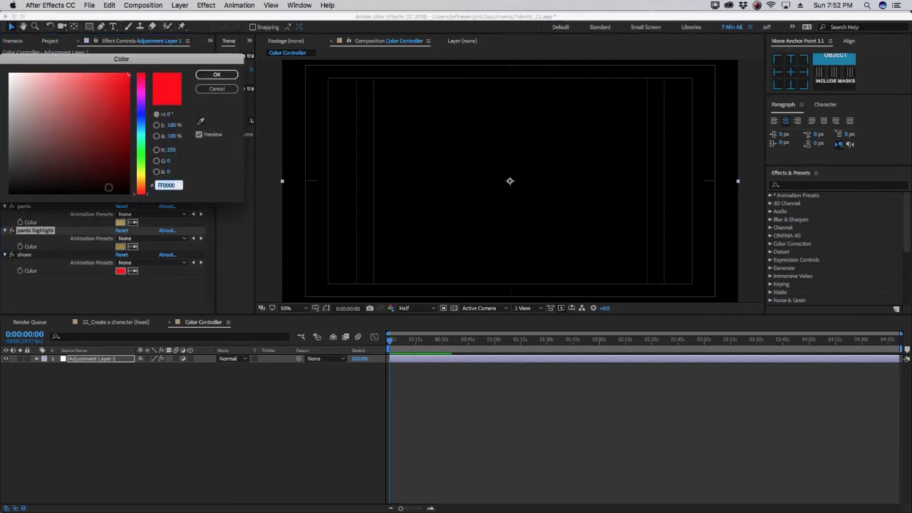
pyautogui.click(10, 73)
pyautogui.click(216, 77)
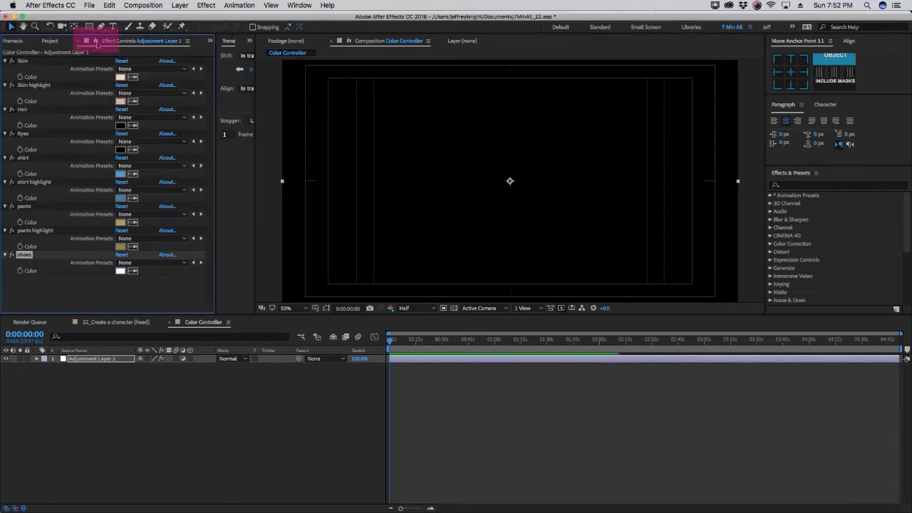
# Step: Lock the effect controls to Adjustment Layer 1 and switch to the 22_Create a character (head) composition
pyautogui.click(94, 40)
pyautogui.click(114, 322)
pyautogui.press('super+k')
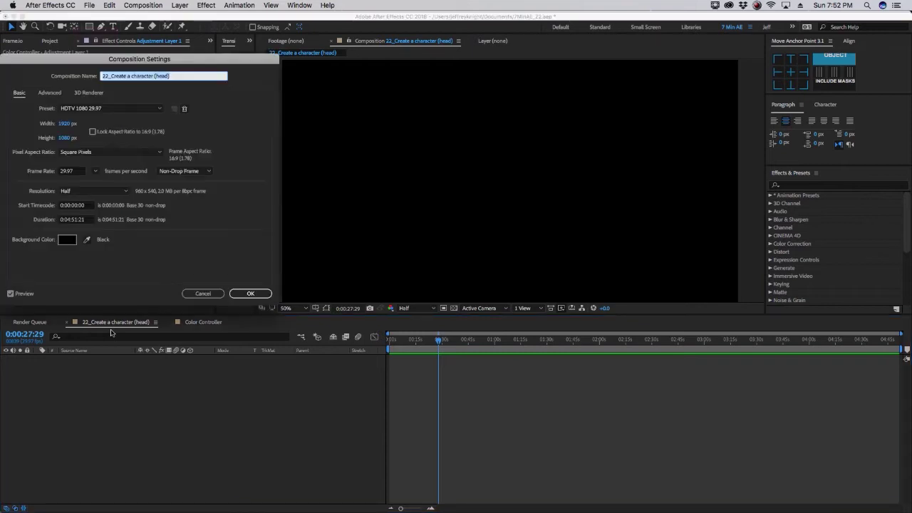
pyautogui.click(234, 292)
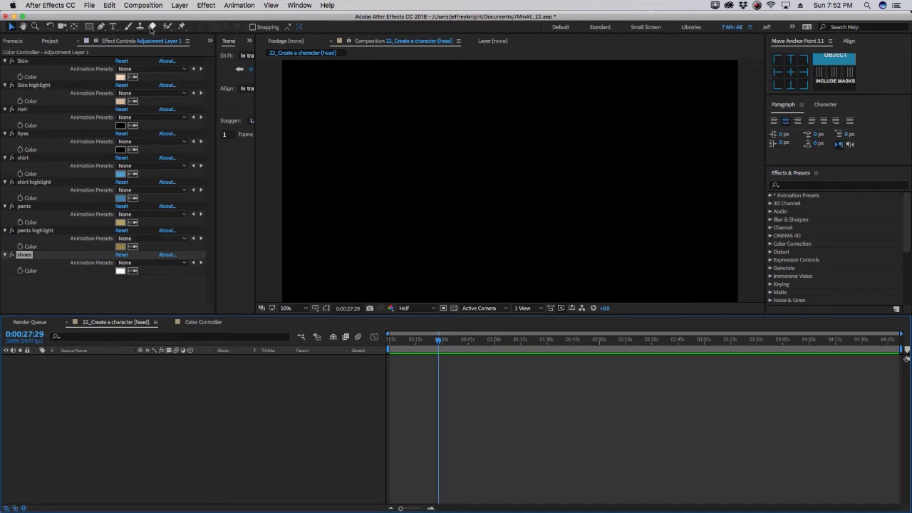
# Step: Change the head composition's background color to a medium gray-red, #956464
pyautogui.click(144, 6)
pyautogui.click(164, 31)
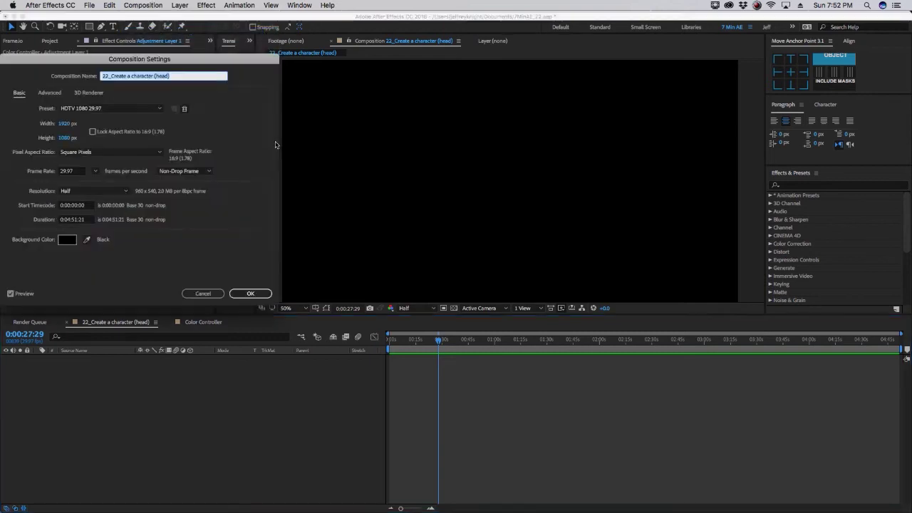
pyautogui.click(67, 240)
pyautogui.click(49, 123)
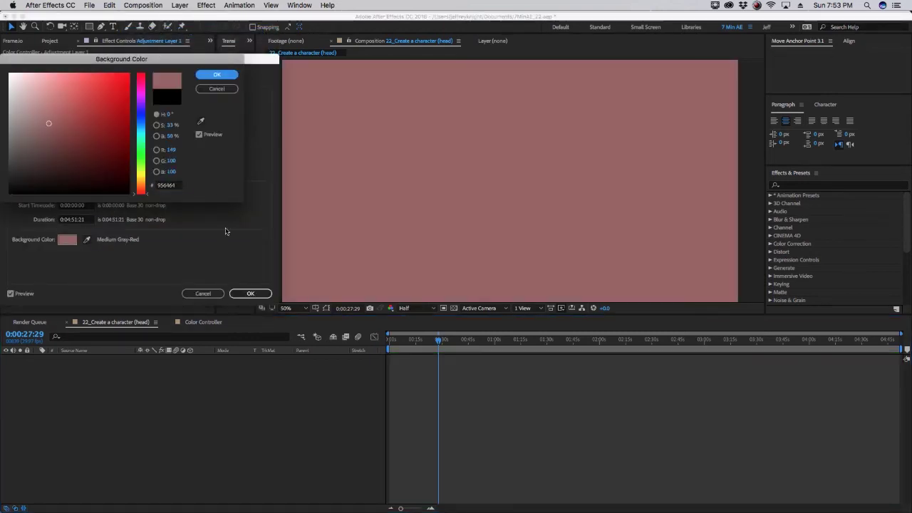
pyautogui.click(217, 74)
pyautogui.click(250, 293)
# Step: Add an empty shape layer to the head composition and name it Head
pyautogui.rightClick(178, 401)
pyautogui.moveTo(214, 407)
pyautogui.click(310, 467)
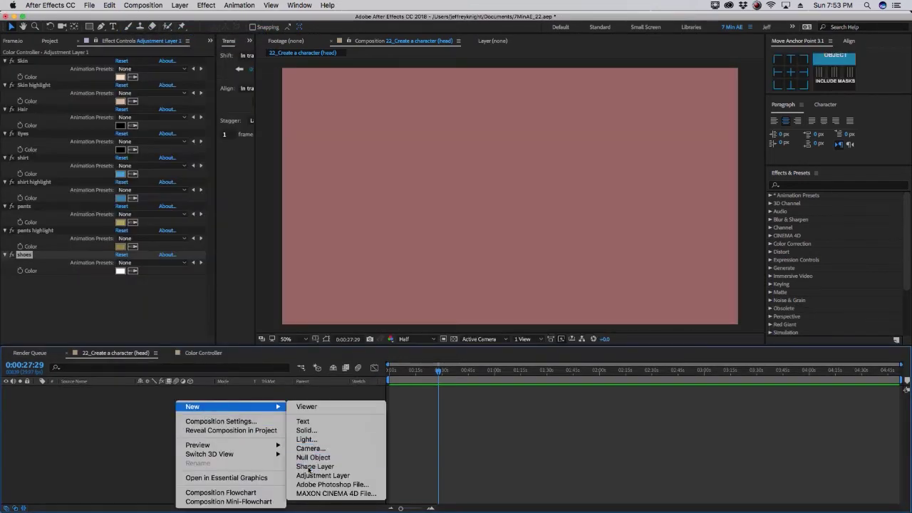
pyautogui.press('Return')
pyautogui.write('Head')
pyautogui.click(103, 419)
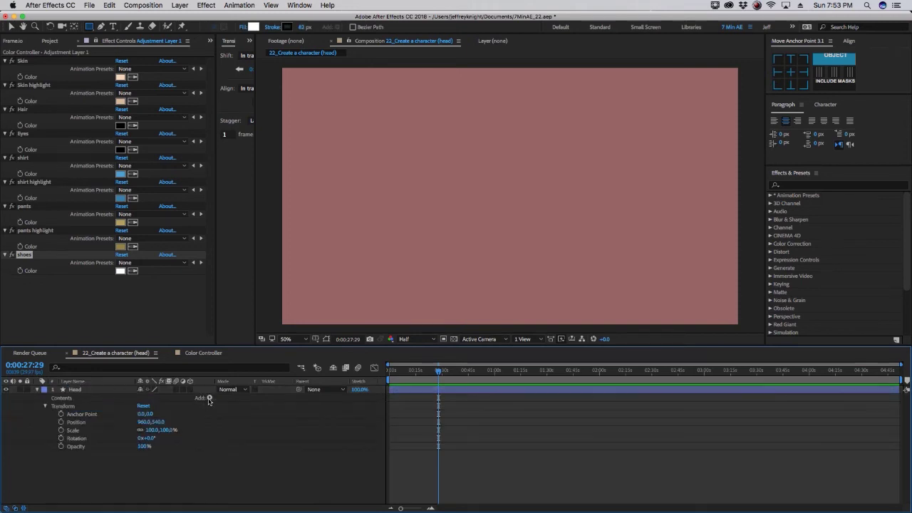
# Step: Add an empty group to the Head layer's contents and name it Face
pyautogui.click(209, 398)
pyautogui.click(226, 321)
pyautogui.press('Return')
pyautogui.write('Fa')
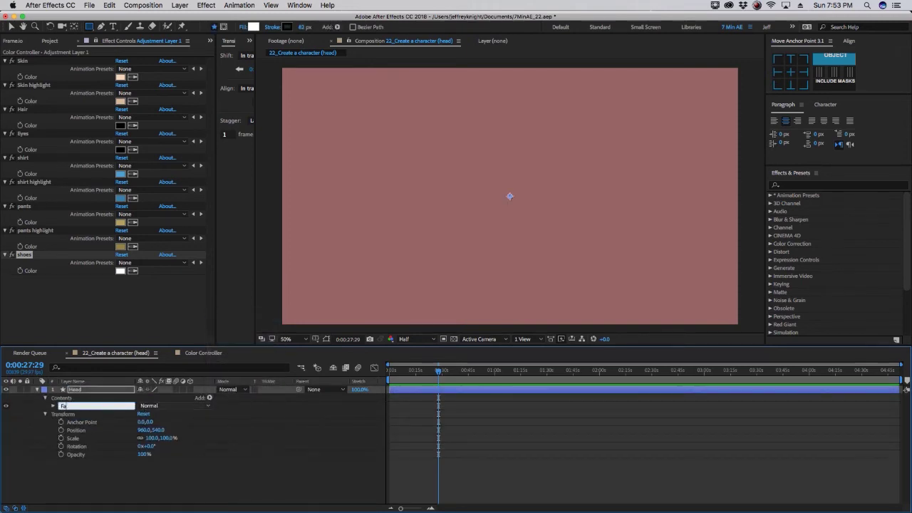
pyautogui.write('ce')
# Step: Add an ellipse path and a fill to the Face group
pyautogui.click(209, 399)
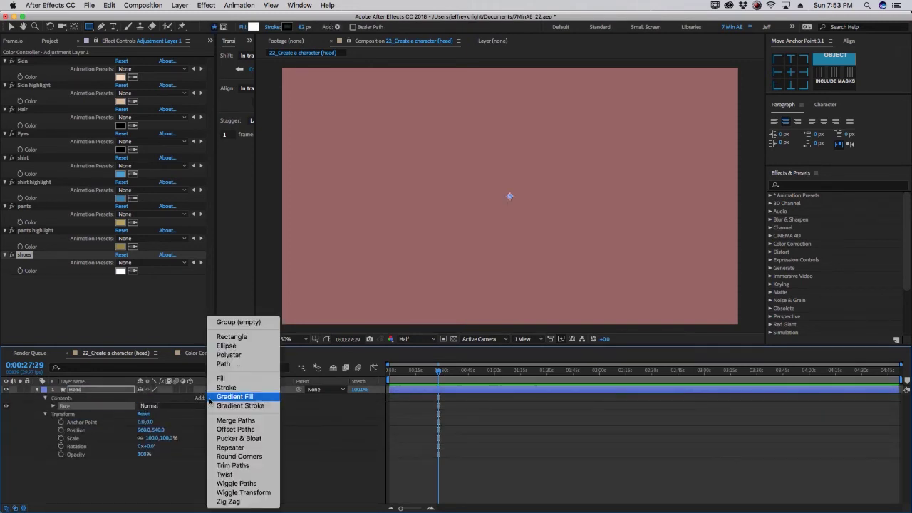
pyautogui.click(226, 346)
pyautogui.click(209, 398)
pyautogui.click(223, 378)
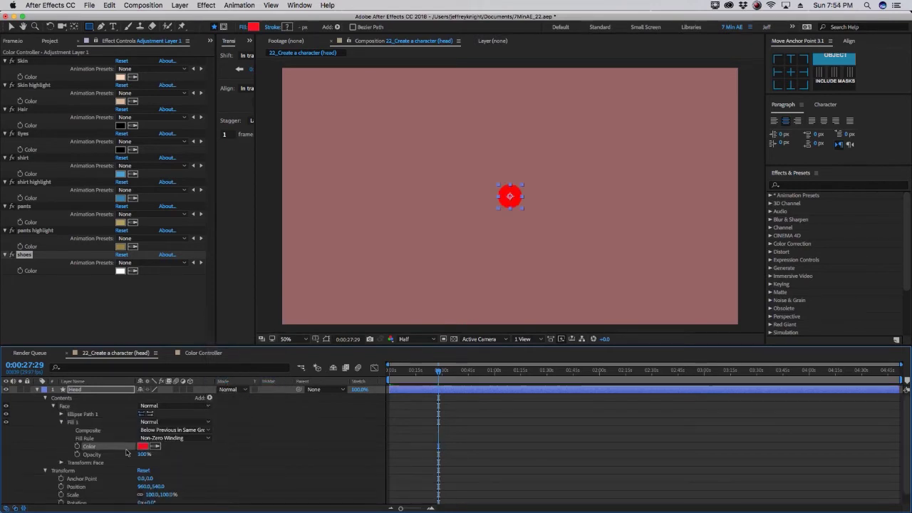
# Step: Link the Face fill's color with an expression to the Skin color control in the Color Controller composition
pyautogui.keyDown('alt'); pyautogui.click(77, 446); pyautogui.keyUp('alt')
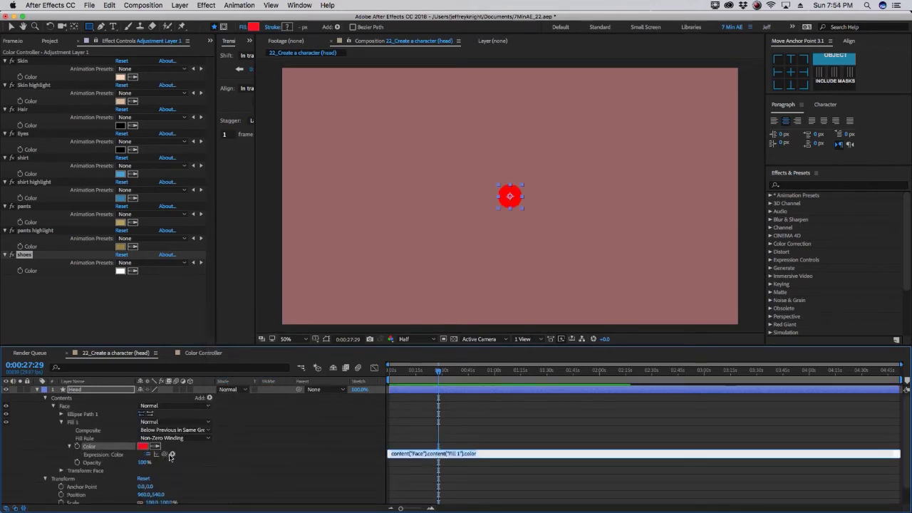
pyautogui.moveTo(165, 457); pyautogui.dragTo(32, 77)
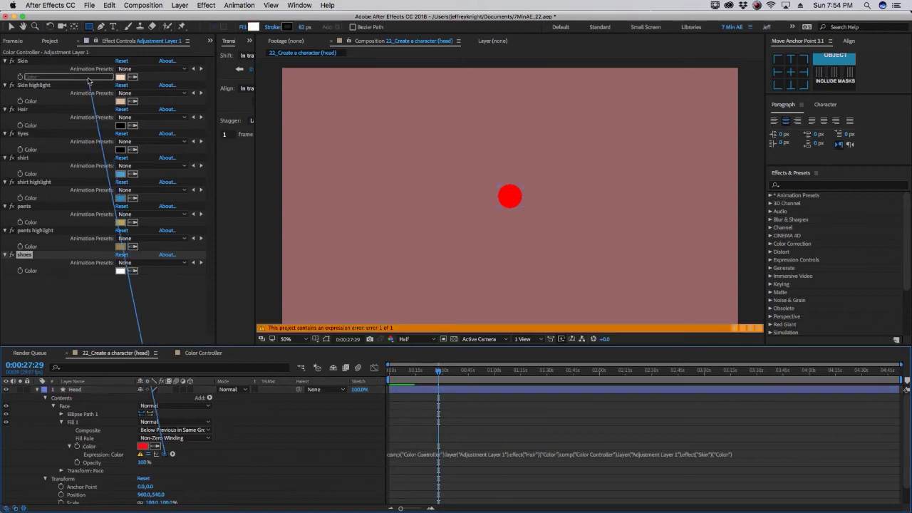
pyautogui.click(213, 463)
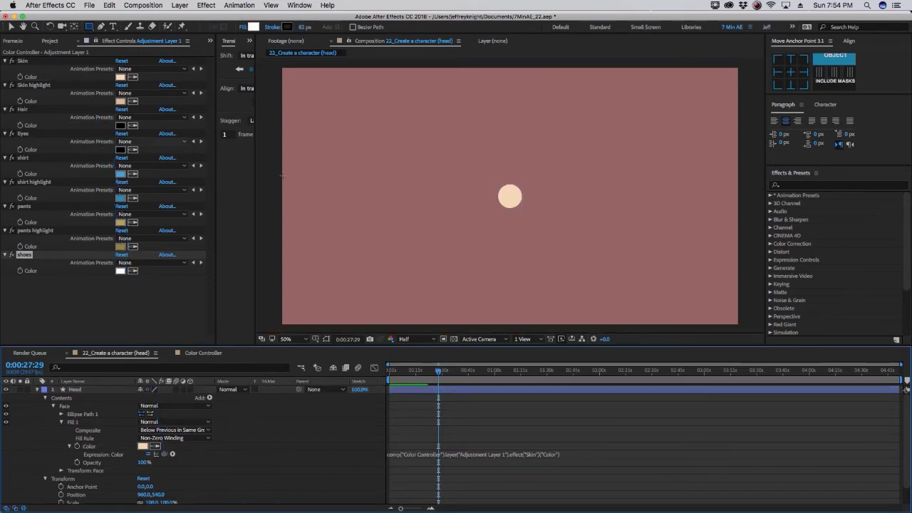
# Step: Try a darker brown in the Skin color control to test the link, and undo the change
pyautogui.click(120, 77)
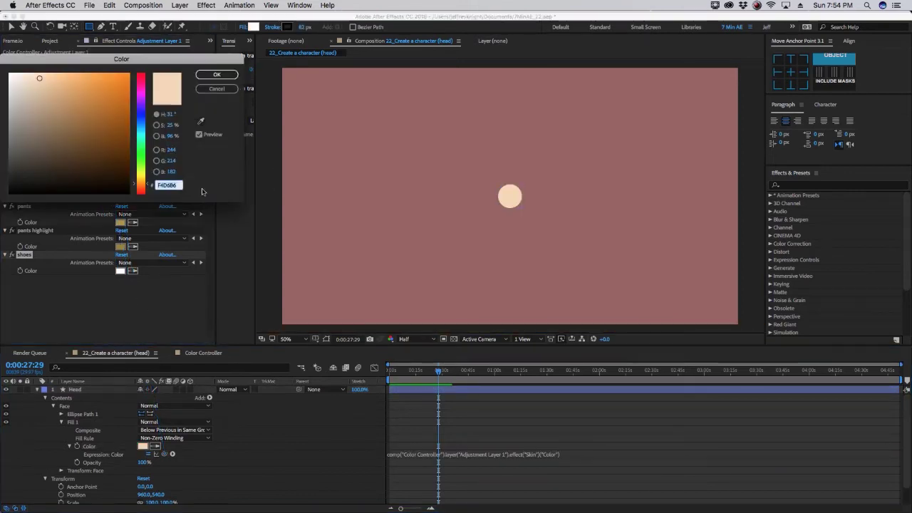
pyautogui.click(54, 118)
pyautogui.click(216, 74)
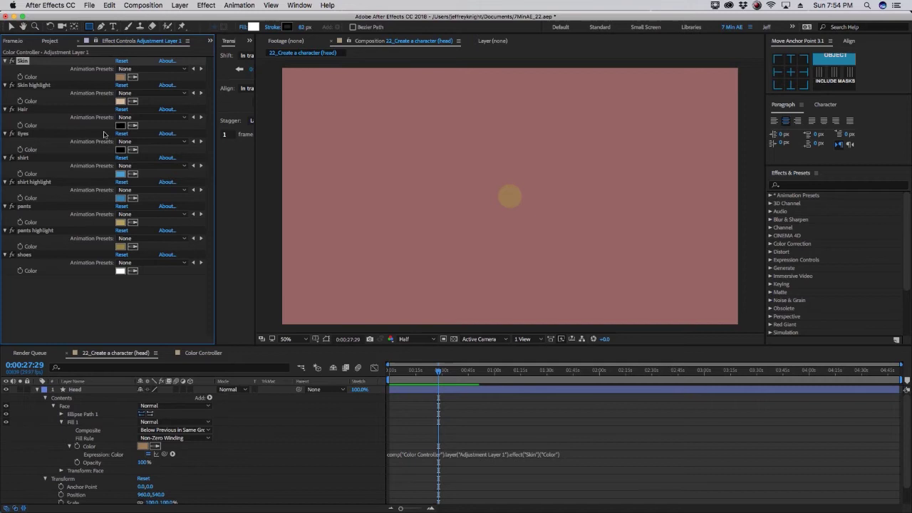
pyautogui.press('super+z')
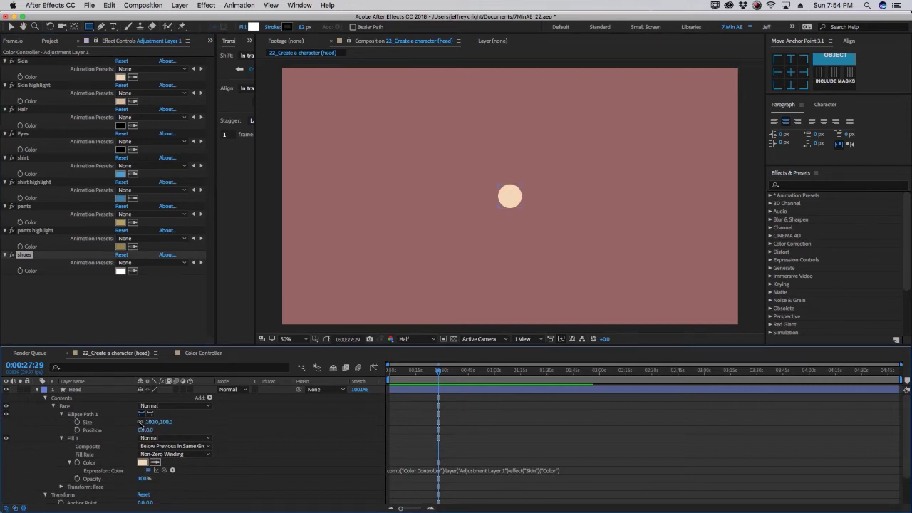
# Step: Unlink the Face ellipse's size proportions and enlarge it to an upright oval of about 598 by 694
pyautogui.click(140, 423)
pyautogui.moveTo(167, 422); pyautogui.dragTo(294, 409)
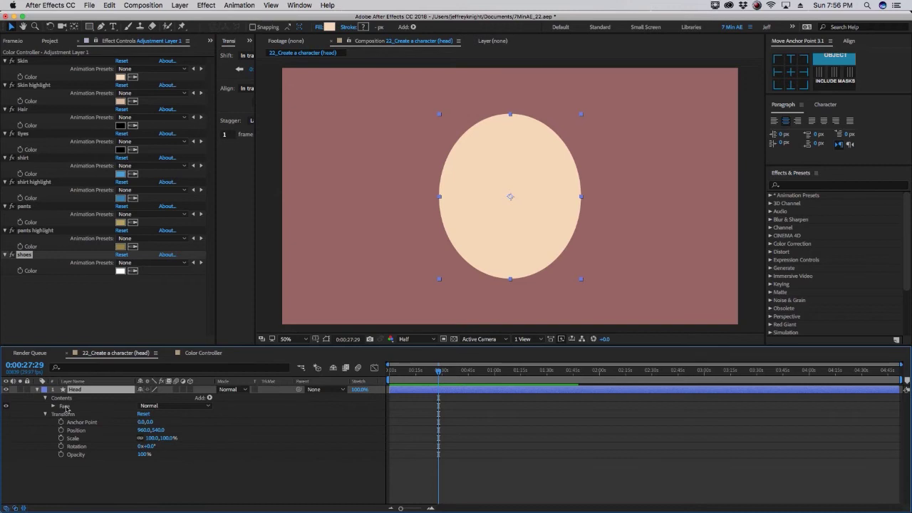
# Step: Duplicate the Face group and name the copy Beard
pyautogui.click(66, 407)
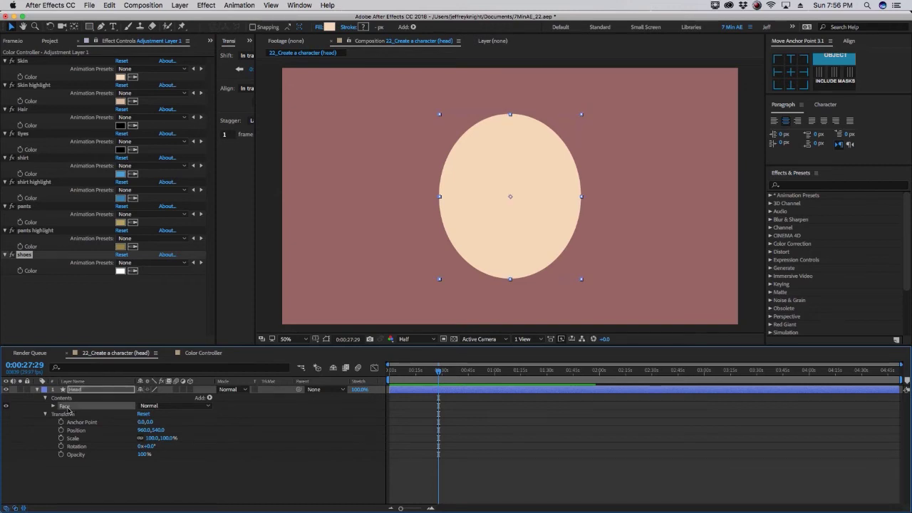
pyautogui.hotkey('ctrl', 'd')
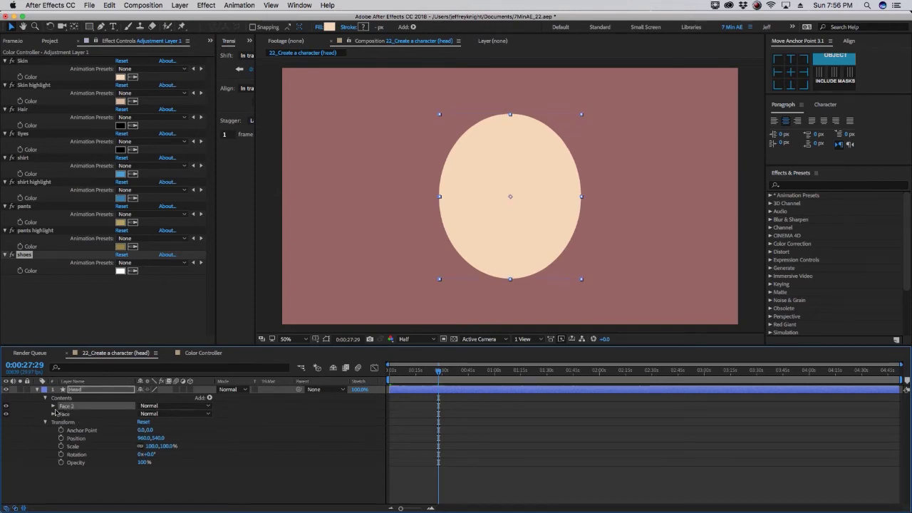
pyautogui.click(55, 406)
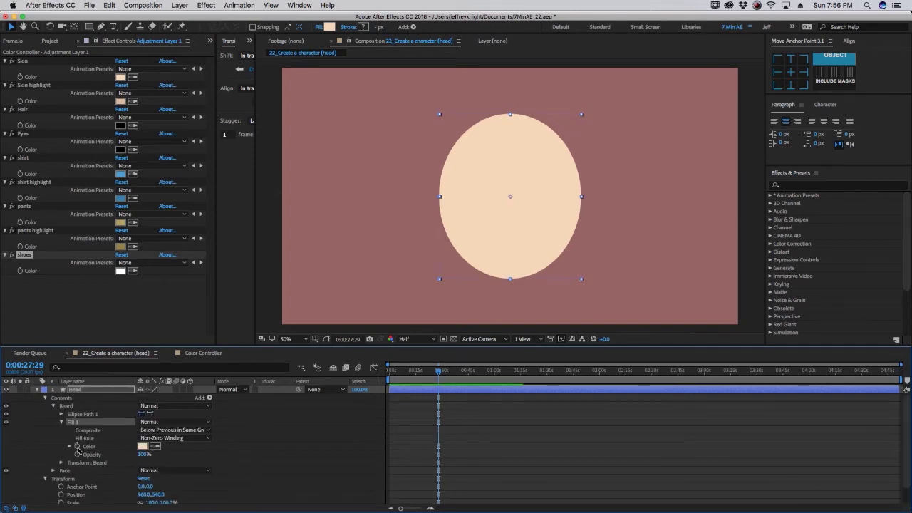
# Step: Replace the Beard fill's color expression with one linked to the Hair color control
pyautogui.keyDown('alt'); pyautogui.click(77, 446); pyautogui.keyUp('alt')
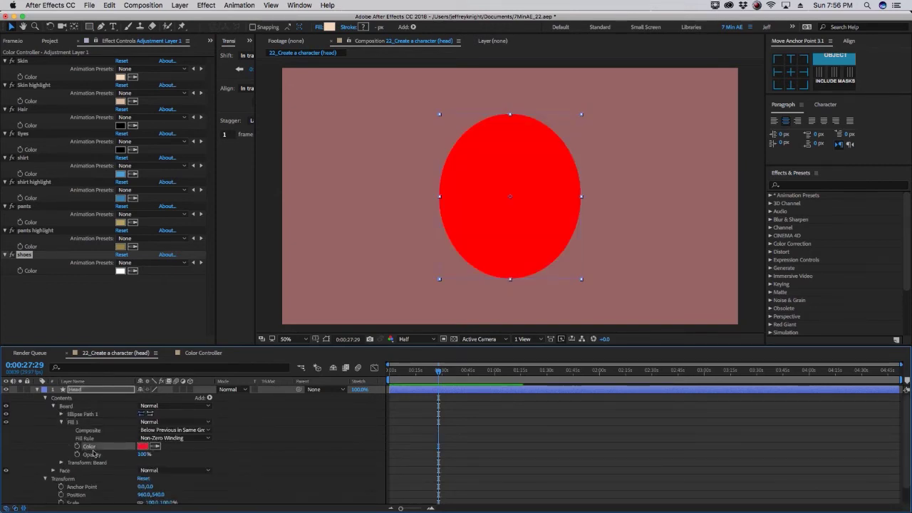
pyautogui.keyDown('alt'); pyautogui.click(77, 447); pyautogui.keyUp('alt')
pyautogui.moveTo(164, 453); pyautogui.dragTo(121, 126)
pyautogui.click(224, 297)
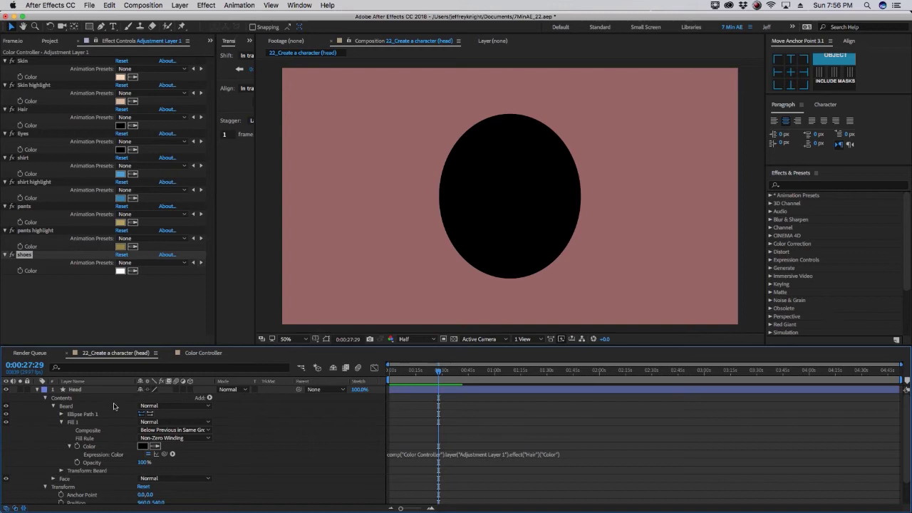
# Step: Duplicate the ellipse path inside the Beard group and add a Merge Paths operator to the group
pyautogui.click(63, 423)
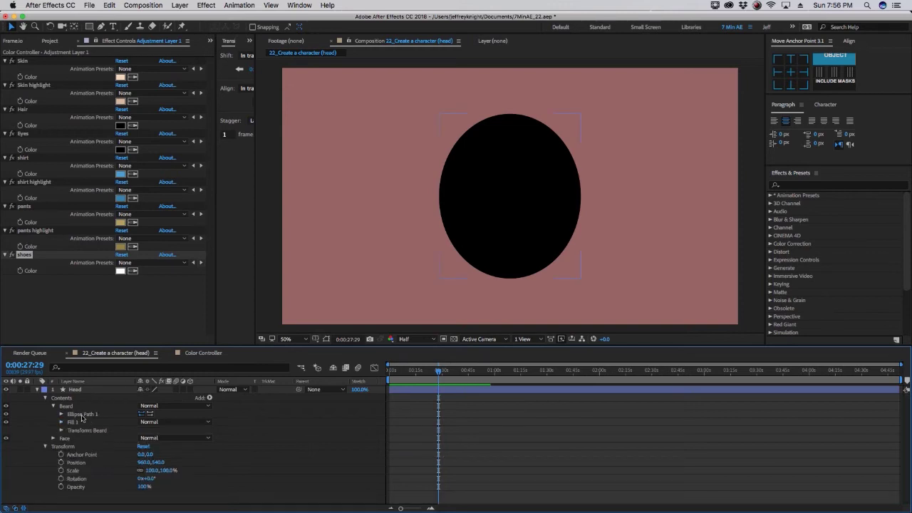
pyautogui.click(82, 416)
pyautogui.hotkey('ctrl', 'd')
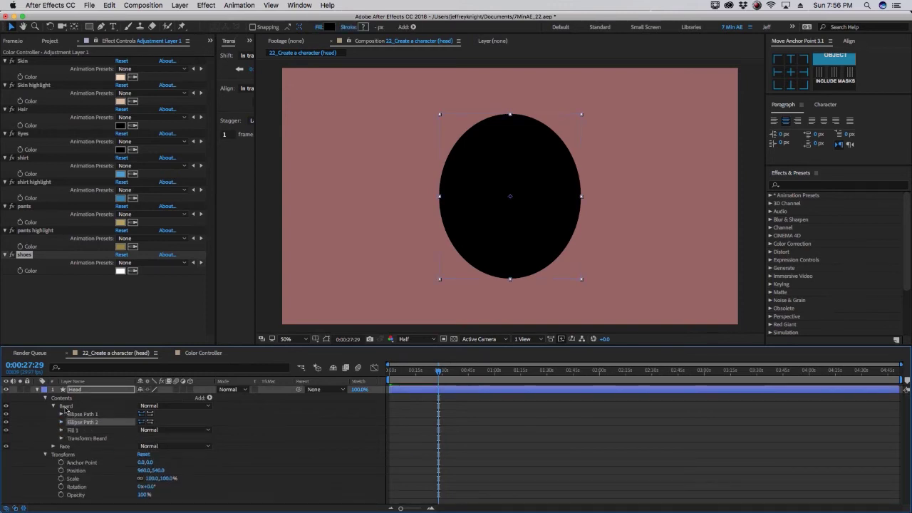
pyautogui.click(65, 406)
pyautogui.click(208, 398)
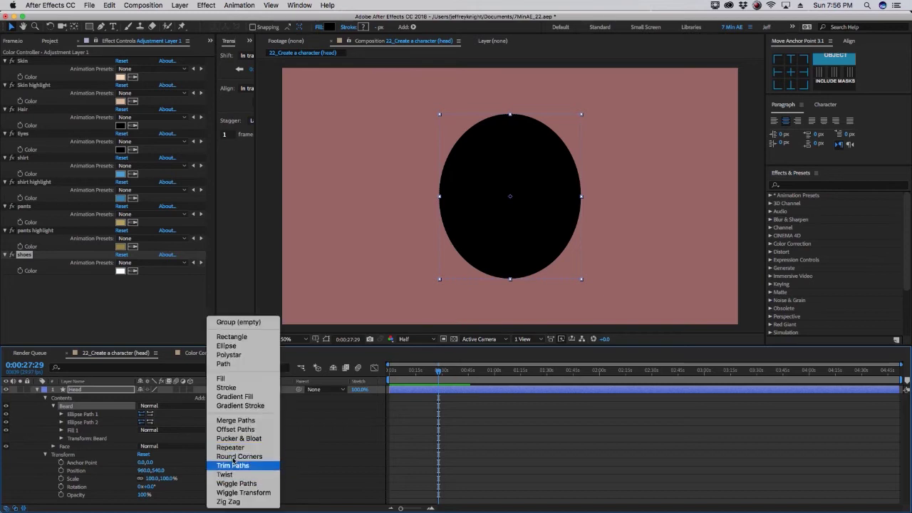
pyautogui.click(233, 421)
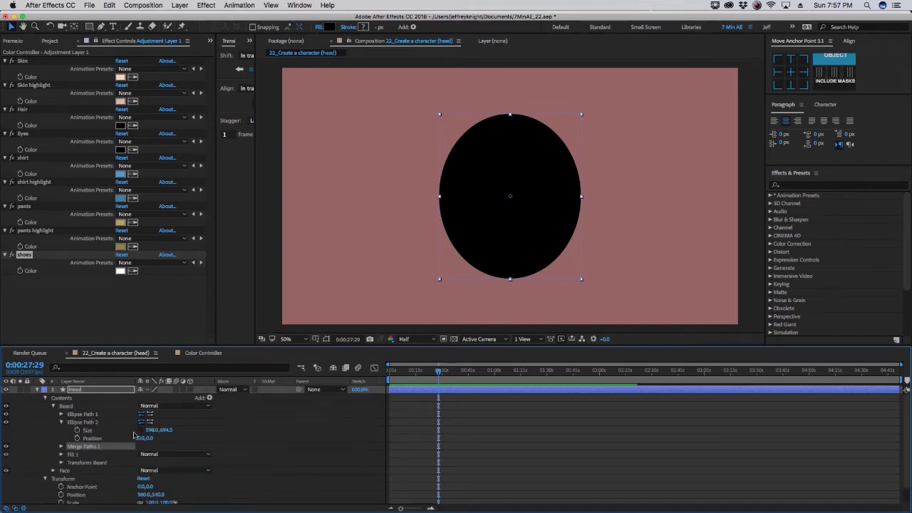
# Step: Set the Beard's Merge Paths mode to Subtract and raise the second ellipse to leave a crescent along the chin
pyautogui.click(62, 447)
pyautogui.click(151, 455)
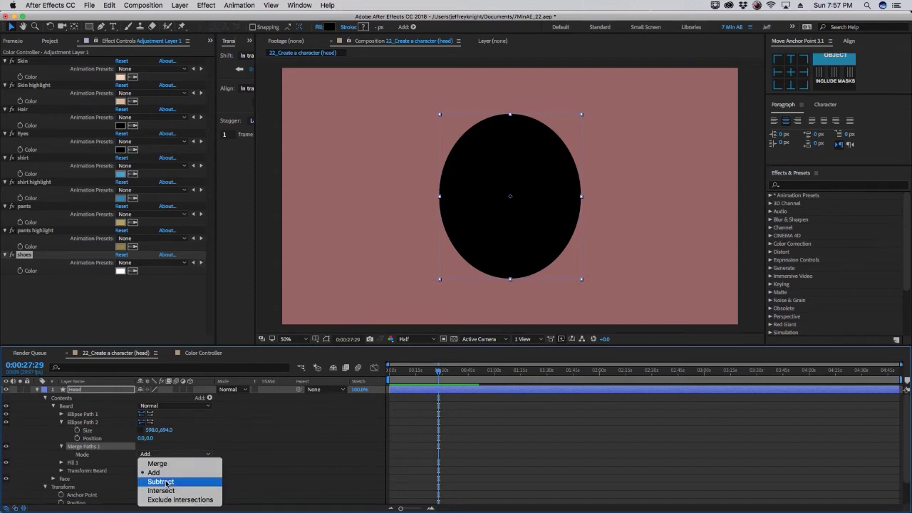
pyautogui.click(162, 482)
pyautogui.moveTo(150, 438); pyautogui.dragTo(94, 432)
pyautogui.moveTo(154, 439); pyautogui.dragTo(141, 438)
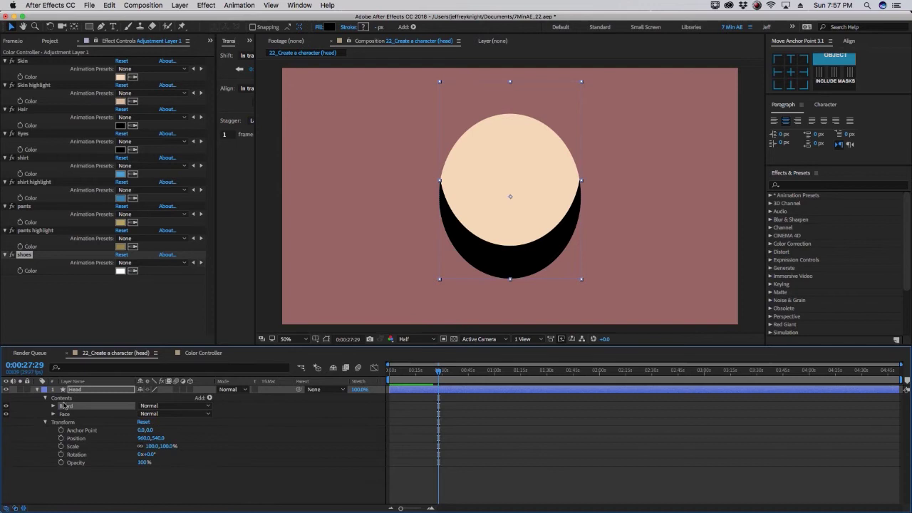
# Step: Add a group named Mustache above the Beard group and give it an ellipse path and a fill
pyautogui.click(65, 399)
pyautogui.click(209, 398)
pyautogui.click(226, 345)
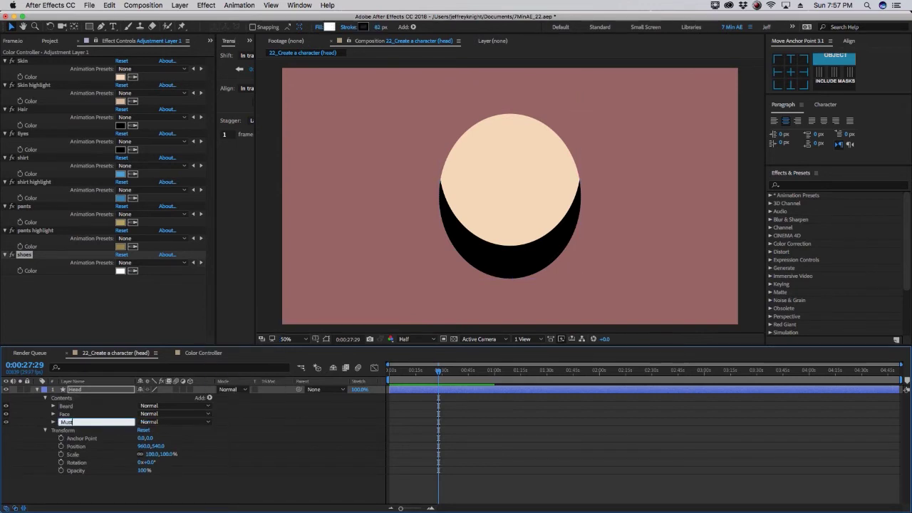
pyautogui.press('Return')
pyautogui.write('Mustache')
pyautogui.press('Return')
pyautogui.moveTo(70, 424); pyautogui.dragTo(70, 405)
pyautogui.click(209, 398)
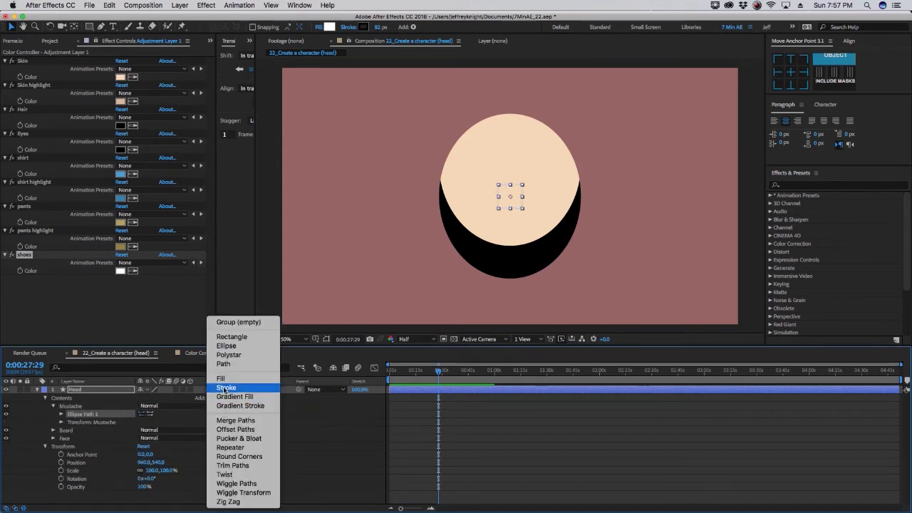
pyautogui.click(221, 378)
# Step: Link the Mustache fill's color to the Hair control, and enlarge and lower its ellipse onto the beard's upper edge
pyautogui.click(61, 422)
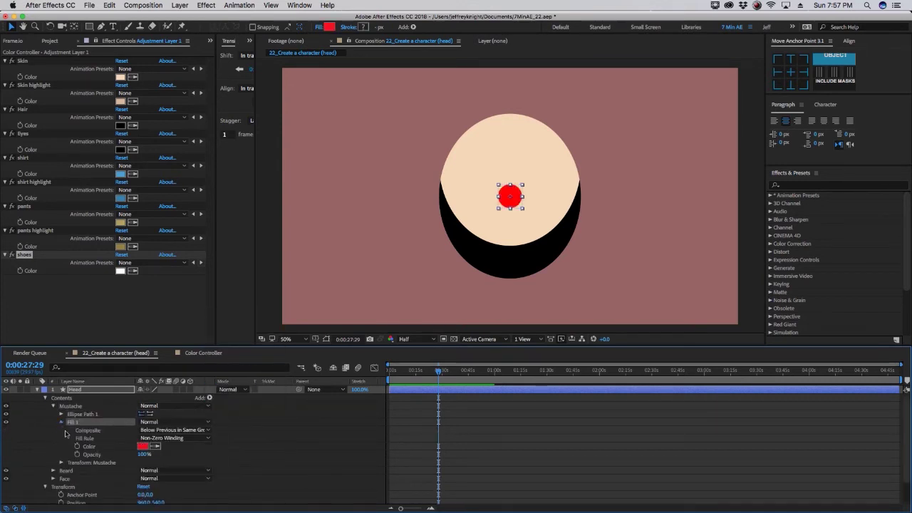
pyautogui.keyDown('alt'); pyautogui.click(77, 446); pyautogui.keyUp('alt')
pyautogui.moveTo(164, 454); pyautogui.dragTo(123, 127)
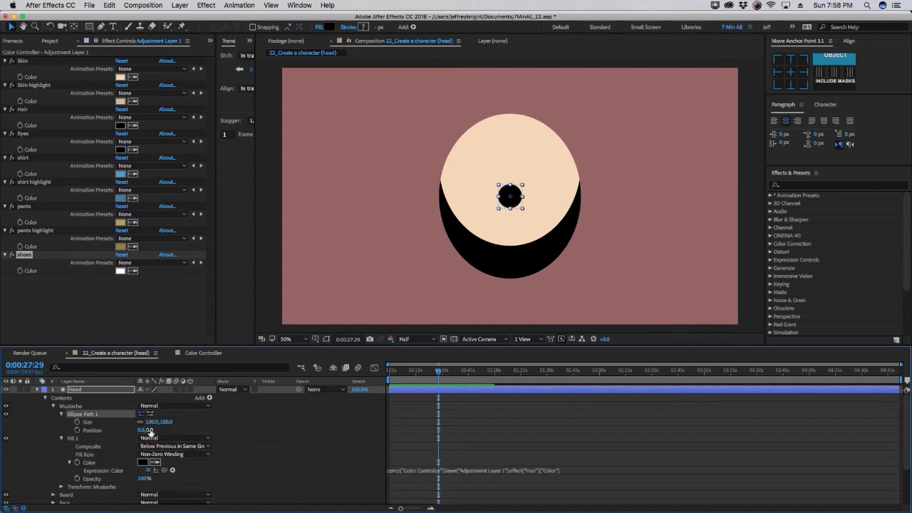
pyautogui.moveTo(151, 422); pyautogui.dragTo(192, 427)
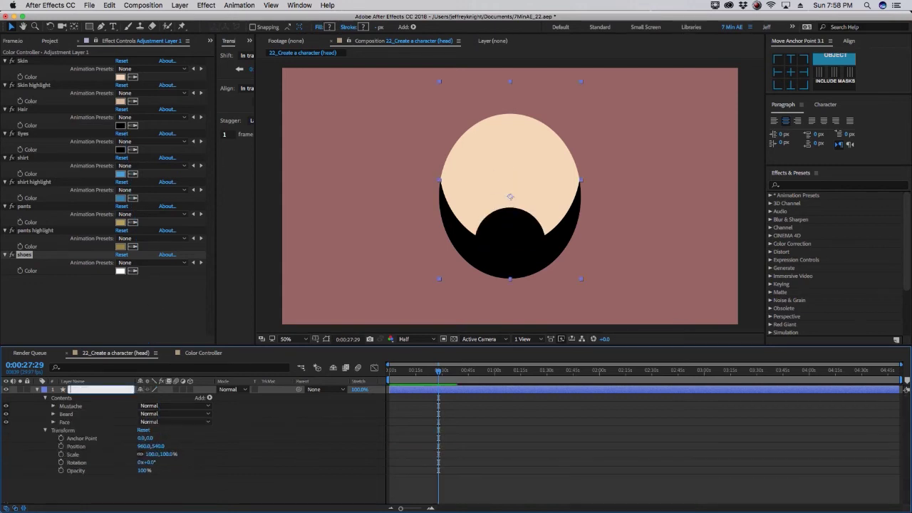
# Step: Rename the Head shape layer as Face
pyautogui.write('Face')
pyautogui.click(230, 462)
# Step: Add an empty group named Teeth to the layer's contents and move it above the Mustache group
pyautogui.click(209, 398)
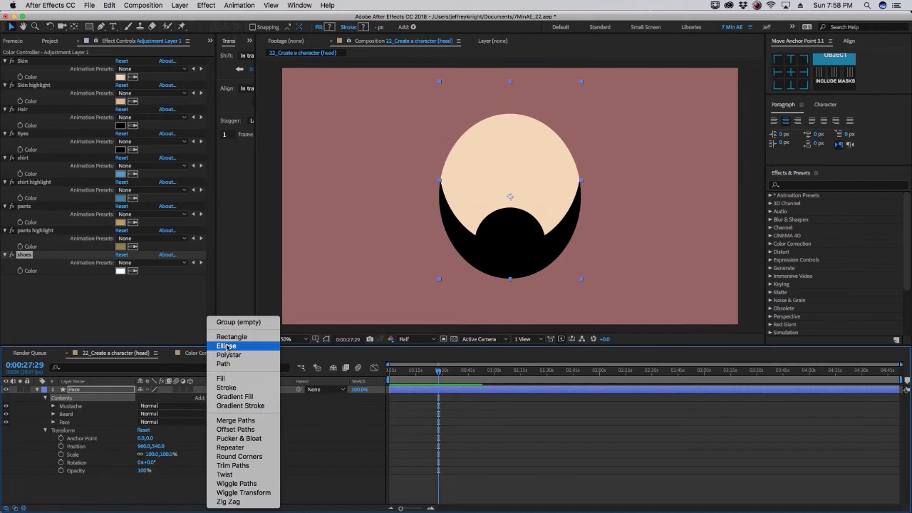
pyautogui.click(230, 324)
pyautogui.press('Return')
pyautogui.write('Teeth')
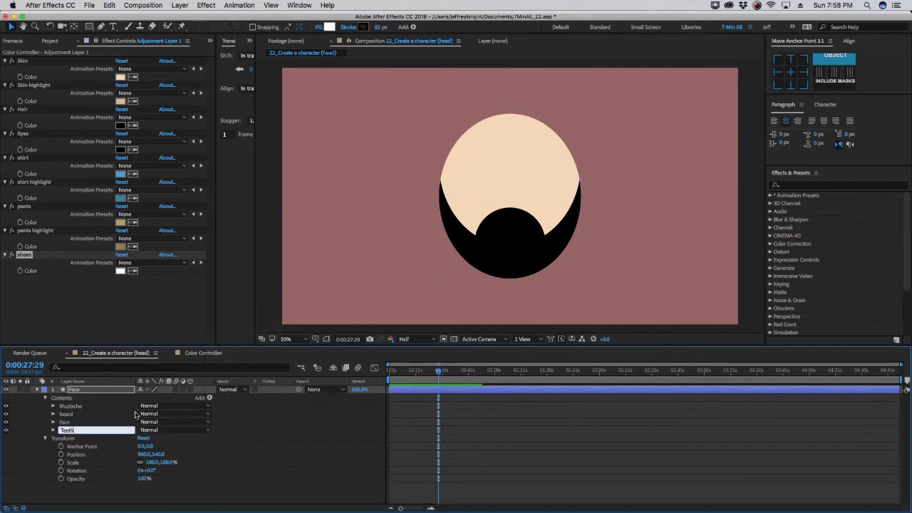
pyautogui.click(74, 399)
pyautogui.moveTo(68, 430); pyautogui.dragTo(72, 404)
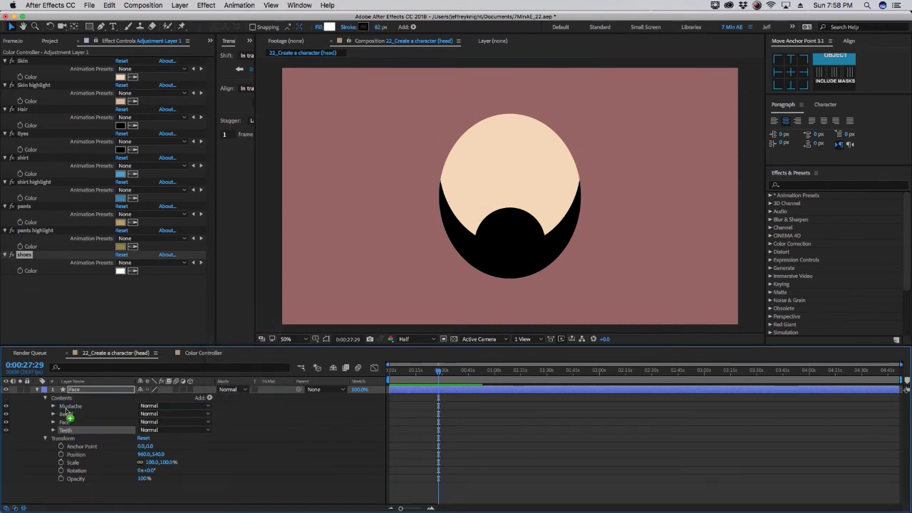
# Step: Add an ellipse path and a white fill to the Teeth group
pyautogui.click(201, 397)
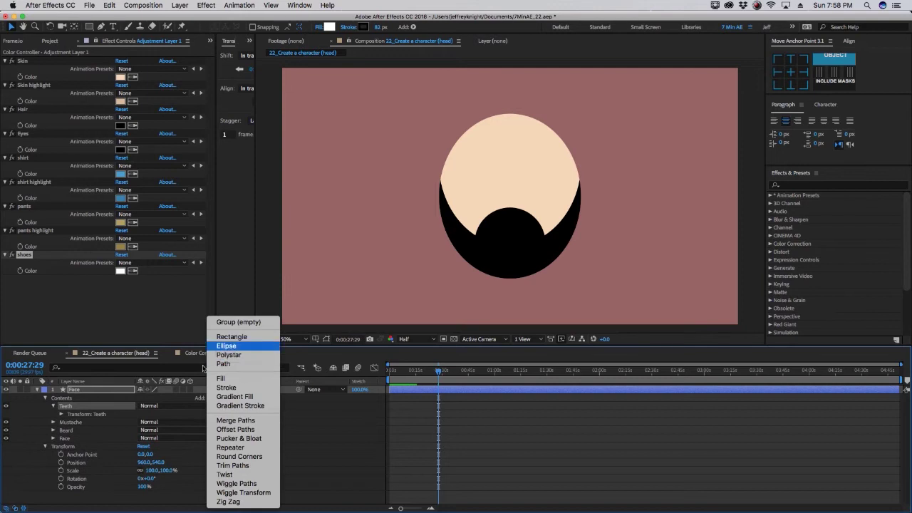
pyautogui.click(226, 346)
pyautogui.click(201, 398)
pyautogui.click(223, 378)
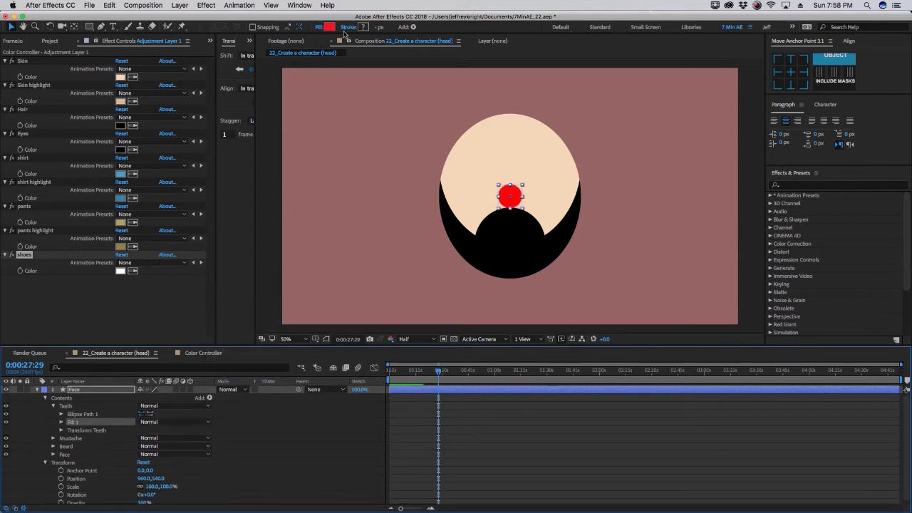
pyautogui.click(331, 27)
pyautogui.moveTo(40, 93); pyautogui.dragTo(22, 81)
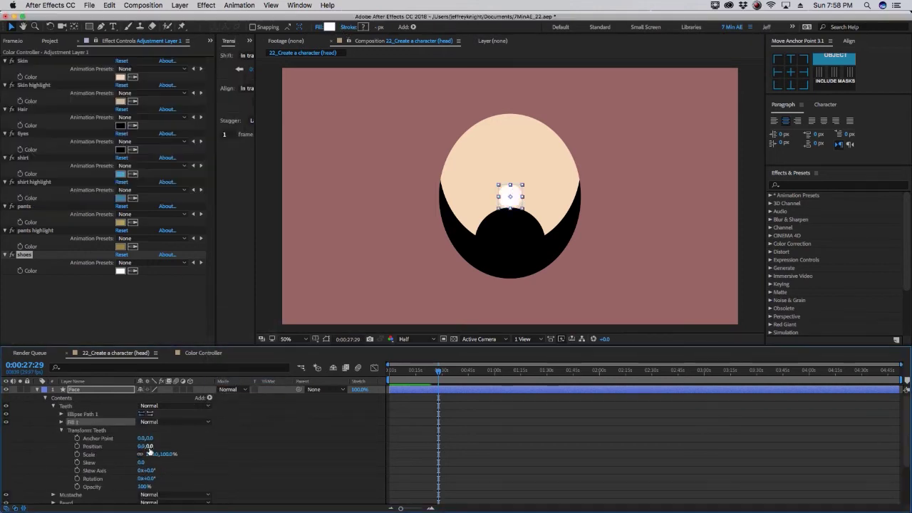
# Step: Lower the Teeth group to a Y position of about 162 and enlarge its ellipse to 139 by 139
pyautogui.moveTo(149, 446); pyautogui.dragTo(227, 446)
pyautogui.click(62, 414)
pyautogui.moveTo(152, 423); pyautogui.dragTo(171, 422)
# Step: Add a rectangle path to the Teeth group, sized 192 by 114 and positioned at 0, -26
pyautogui.click(103, 406)
pyautogui.click(211, 399)
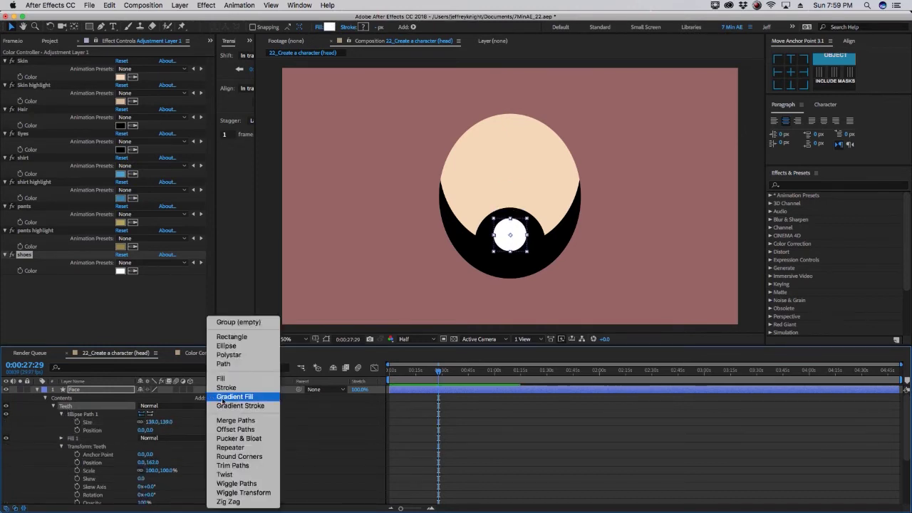
pyautogui.click(236, 339)
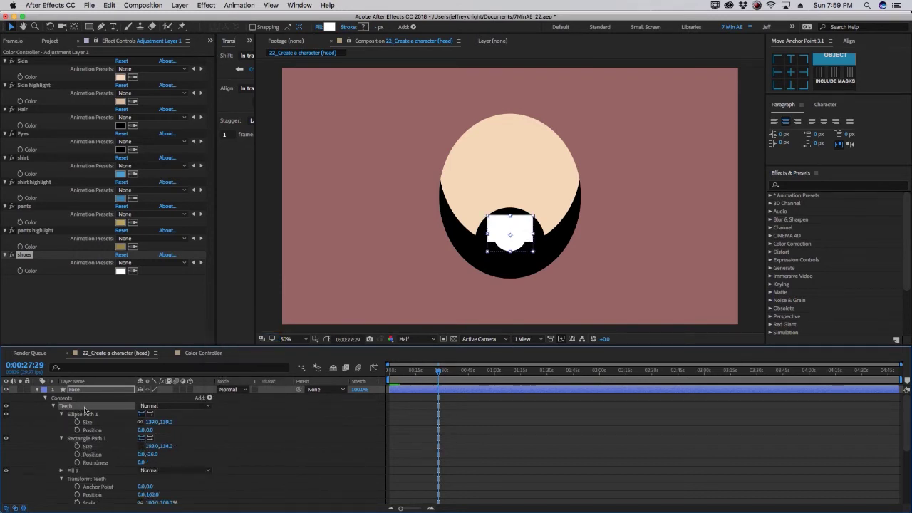
# Step: Add a Merge Paths operator to the Teeth group and set its mode to Subtract
pyautogui.click(209, 397)
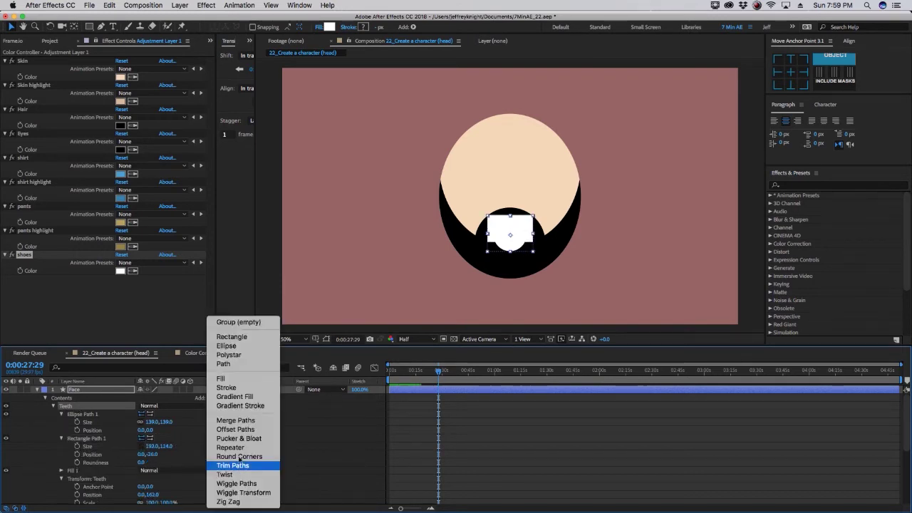
pyautogui.click(245, 419)
pyautogui.click(175, 479)
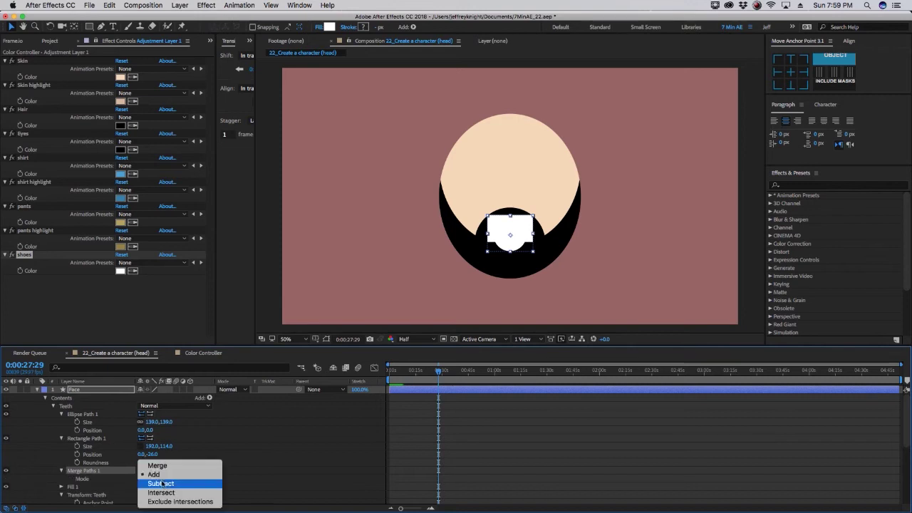
pyautogui.click(162, 482)
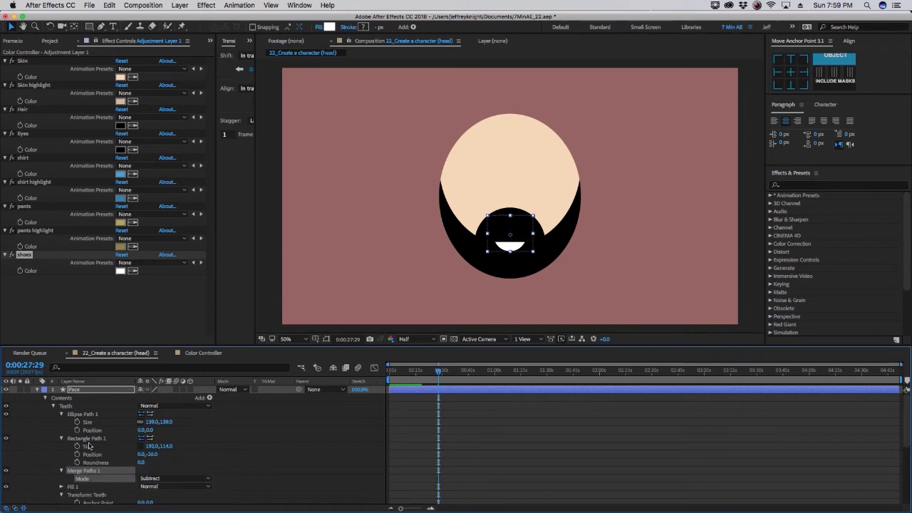
# Step: Raise the Teeth's rectangle path to widen the smile, and reposition the Teeth group higher within the mustache
pyautogui.moveTo(153, 458); pyautogui.dragTo(127, 479)
pyautogui.click(89, 495)
pyautogui.scroll(-3, 89, 495)
# Step: Create a new shape layer named "Left eye" above the Face layer
pyautogui.rightClick(132, 479)
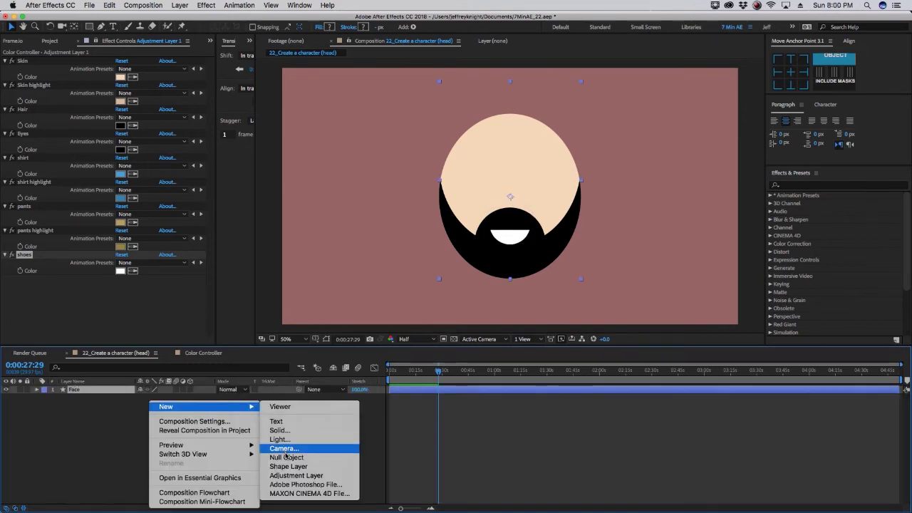
pyautogui.click(286, 464)
pyautogui.press('Return')
pyautogui.write('Left eye')
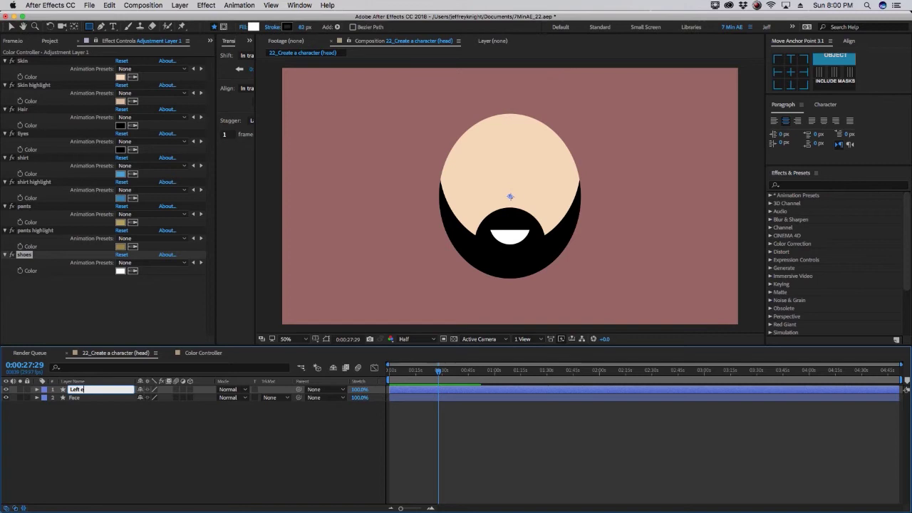
pyautogui.press('Return')
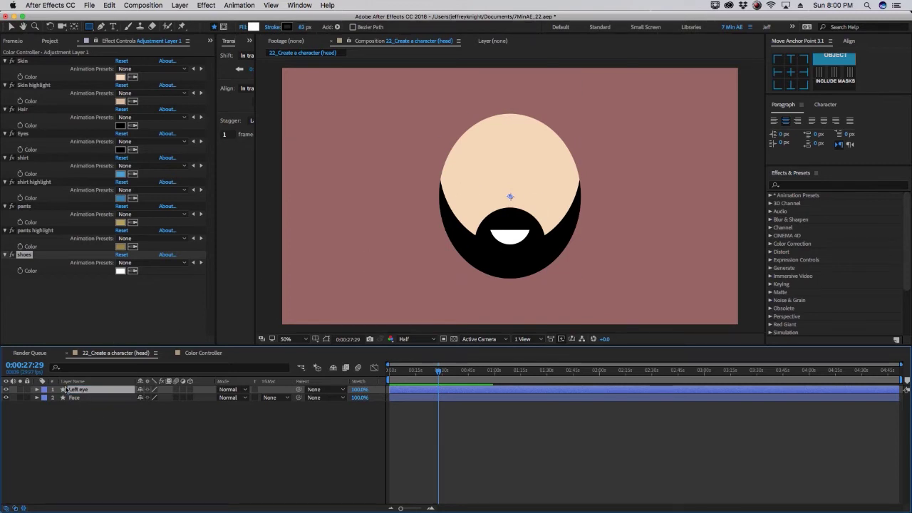
# Step: Add an ellipse path and a fill to the Left eye layer
pyautogui.click(37, 390)
pyautogui.click(209, 398)
pyautogui.click(229, 346)
pyautogui.click(209, 398)
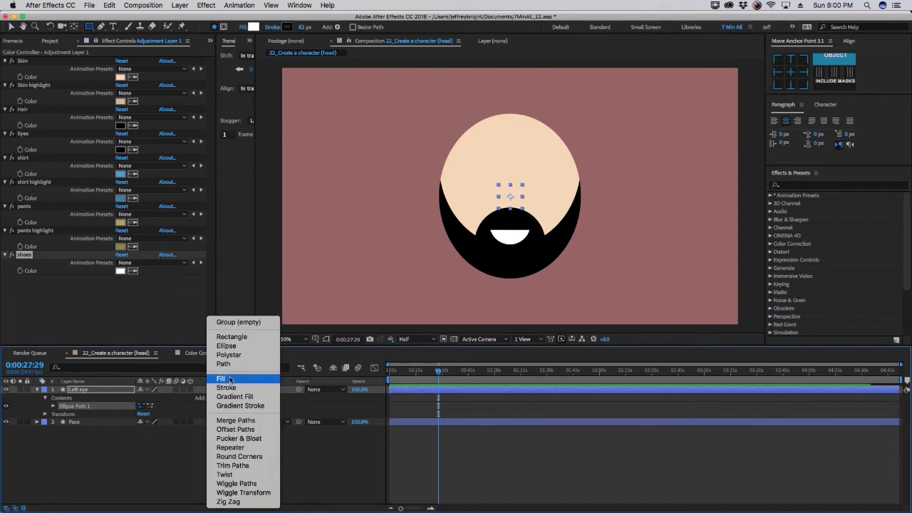
pyautogui.click(230, 379)
# Step: Link the Left eye's fill color to the Eyes color of the Color Controller and move the layer to 861, 447
pyautogui.click(27, 135)
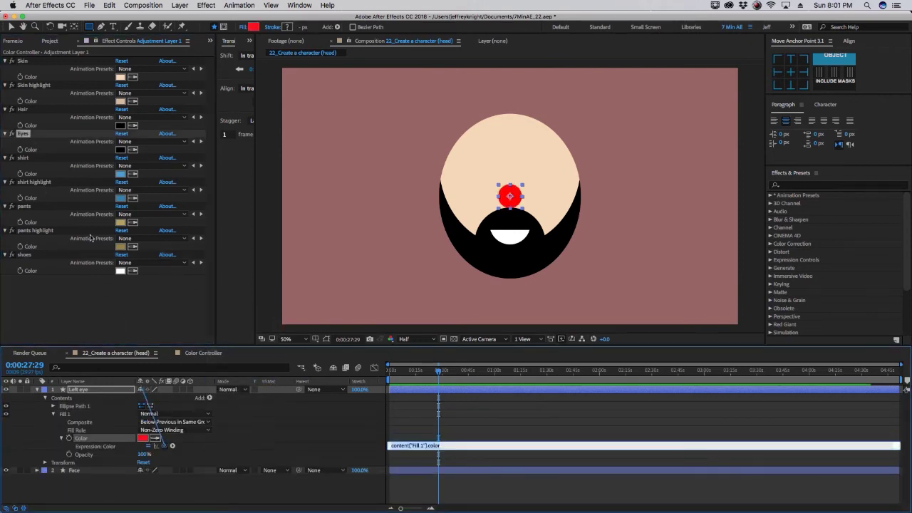
pyautogui.moveTo(91, 238); pyautogui.dragTo(122, 151)
pyautogui.moveTo(159, 476); pyautogui.dragTo(89, 477)
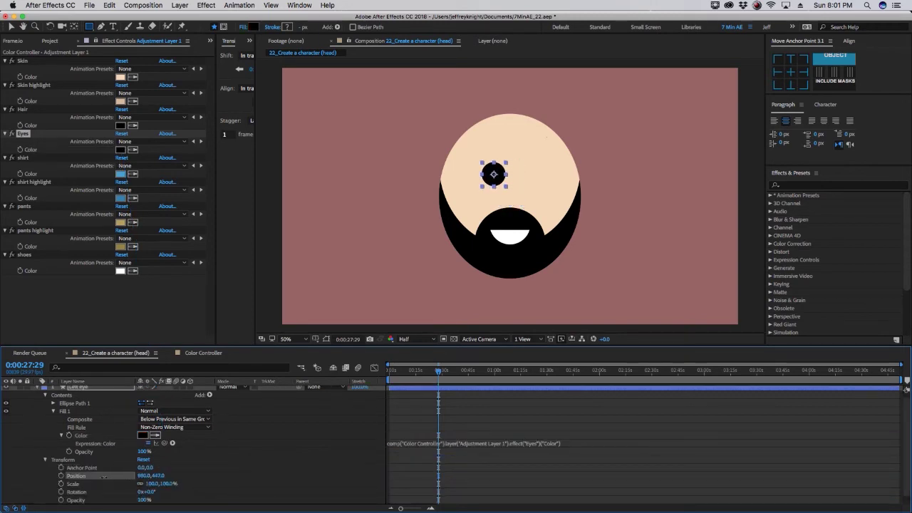
# Step: Duplicate the Left eye layer and rename the copy "Right eye"
pyautogui.click(84, 388)
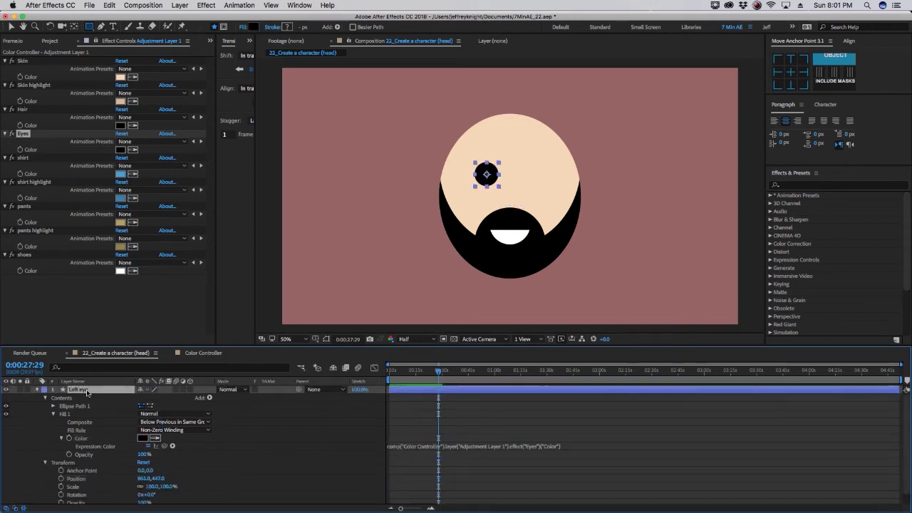
pyautogui.press('super+d')
pyautogui.write('Righ')
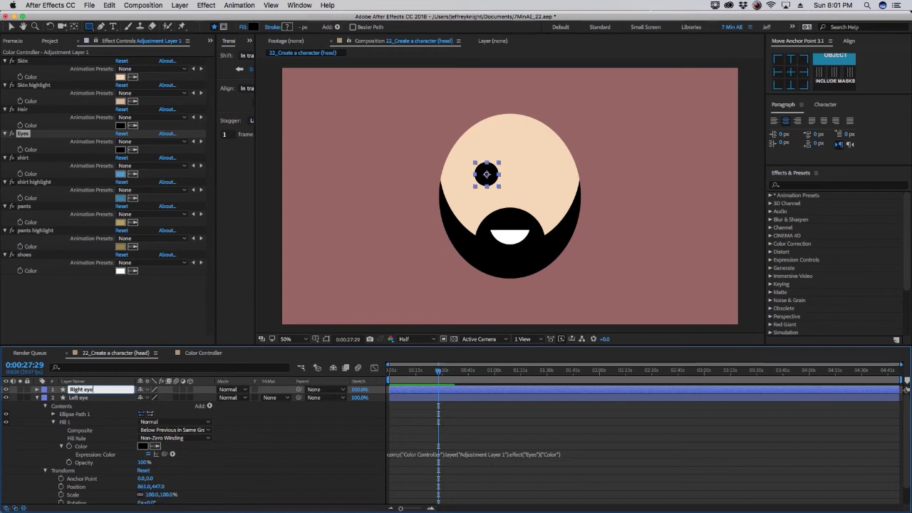
# Step: Move the Right eye layer across the face to an X position of 1044
pyautogui.click(37, 390)
pyautogui.click(46, 407)
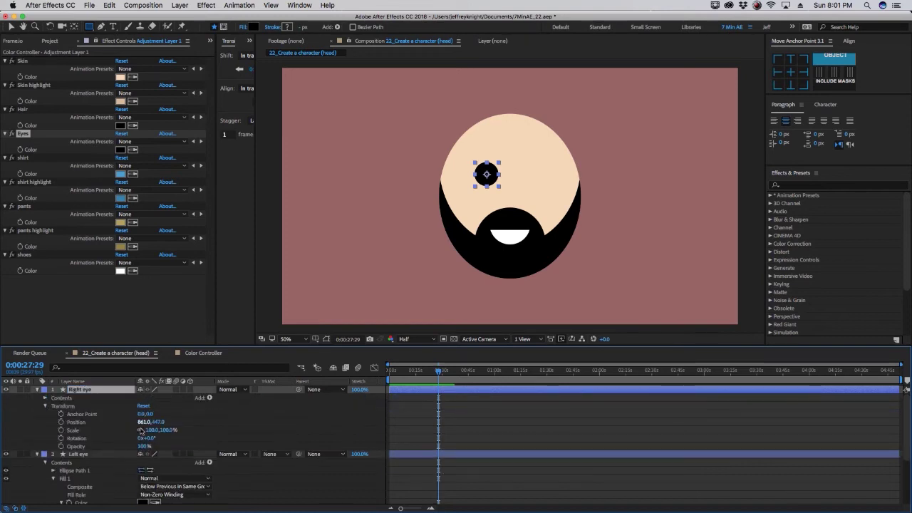
pyautogui.moveTo(143, 426); pyautogui.dragTo(280, 400)
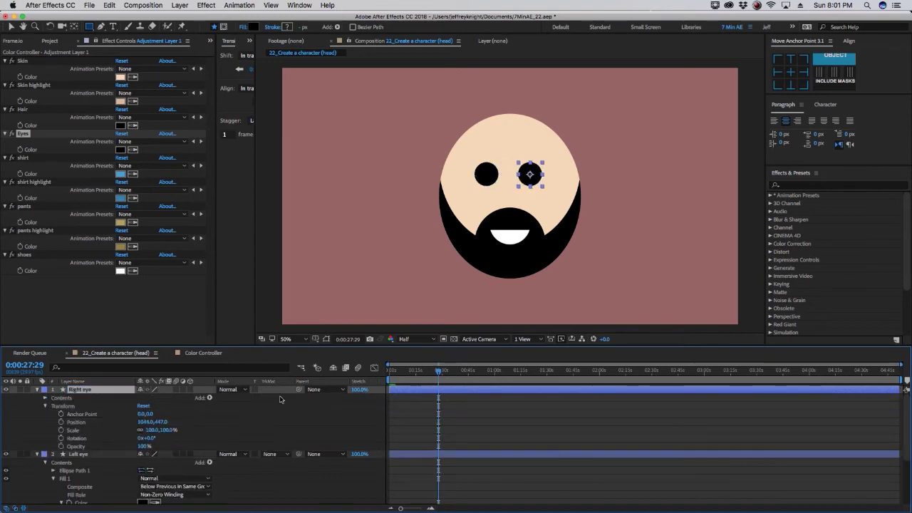
pyautogui.click(336, 416)
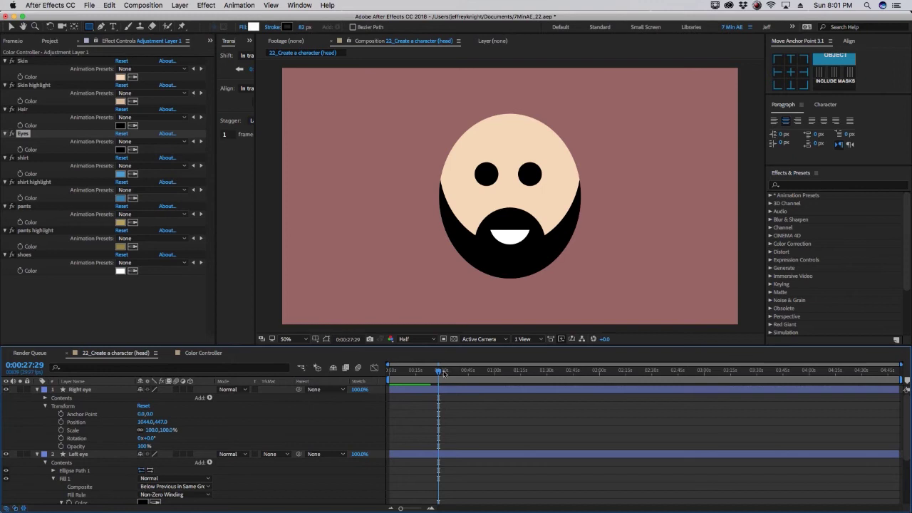
# Step: End the work area at 0:00:14:12 and trim the composition to it
pyautogui.click(418, 374)
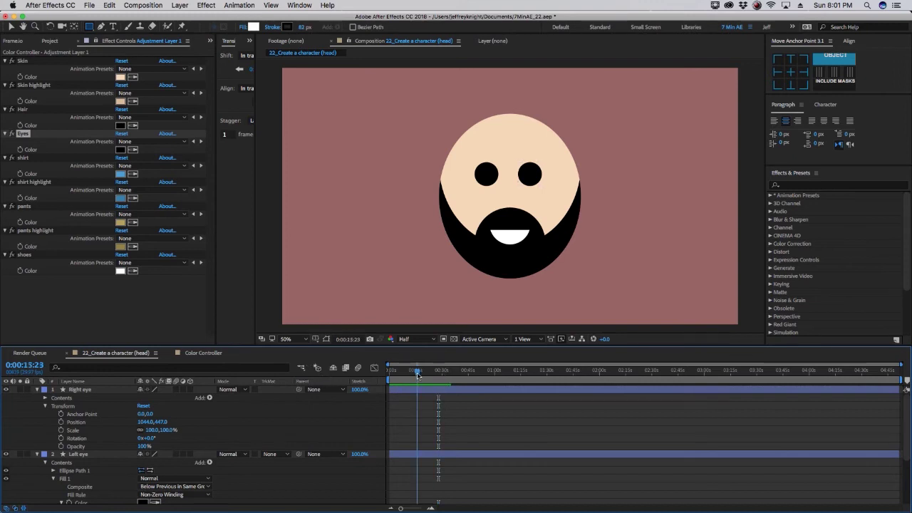
pyautogui.moveTo(495, 374); pyautogui.dragTo(415, 381)
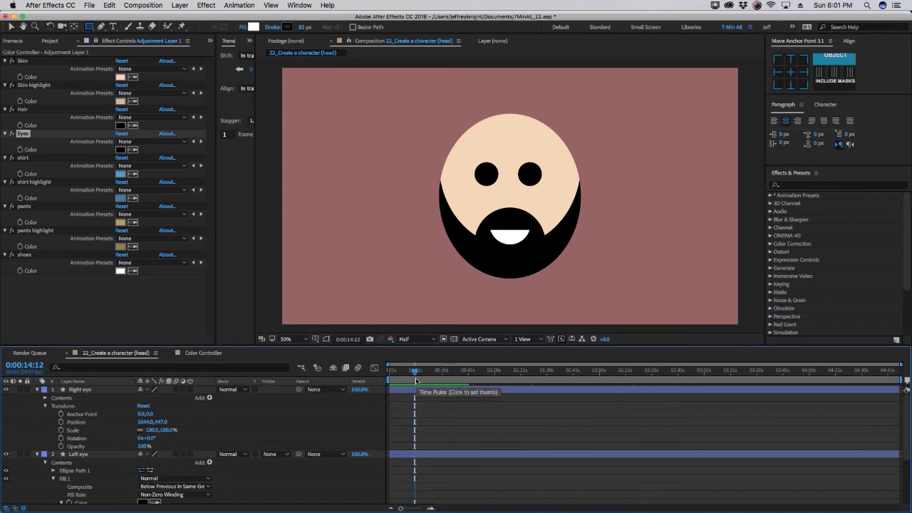
pyautogui.rightClick(404, 384)
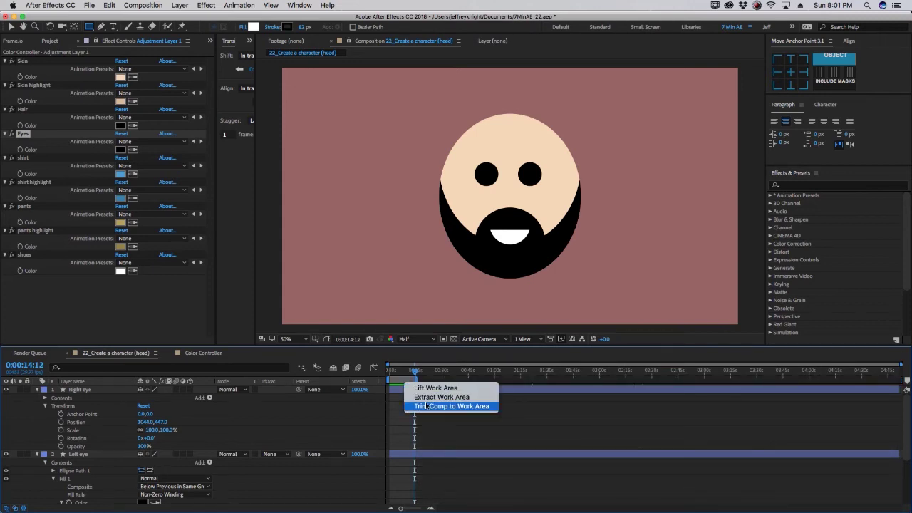
pyautogui.click(486, 411)
# Step: Keyframe the Right eye's Scale at 100% at 0:00:01:00 and set its vertical scale to 0% at 0:00:01:02
pyautogui.click(424, 372)
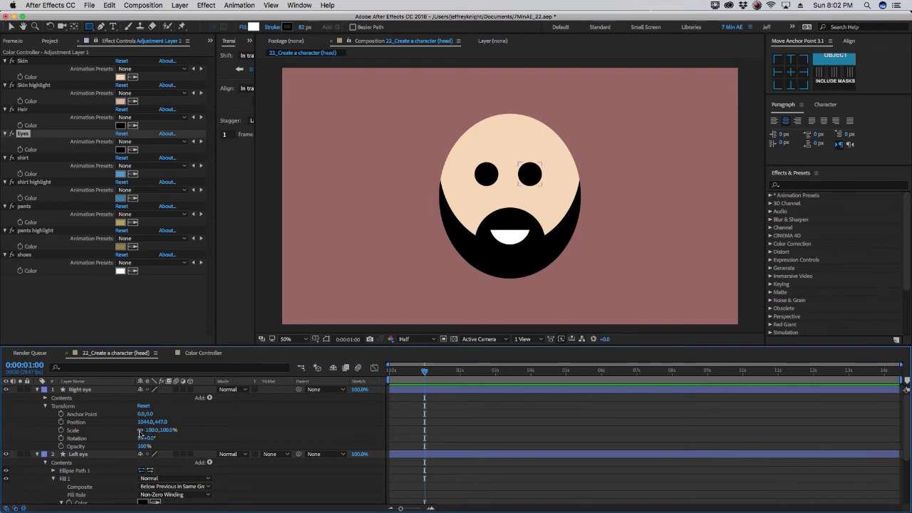
pyautogui.click(61, 430)
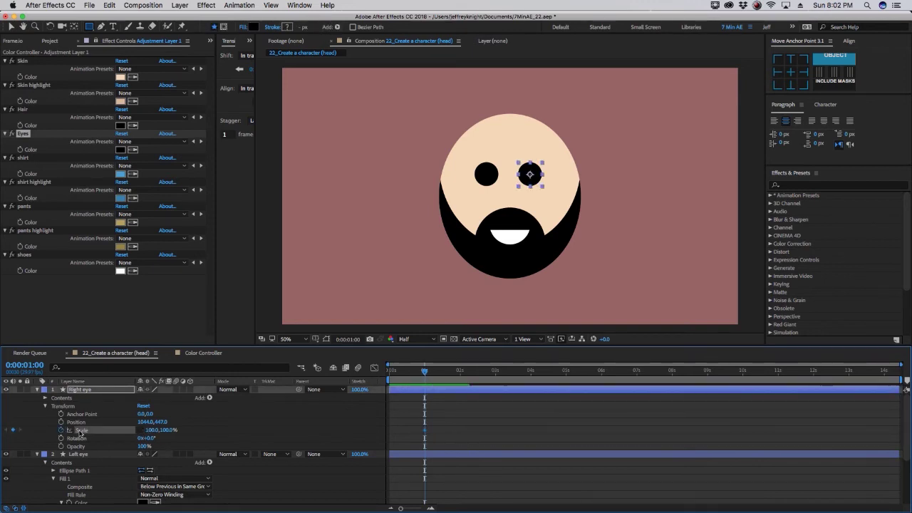
pyautogui.press('pagedown')
pyautogui.press('pagedown')
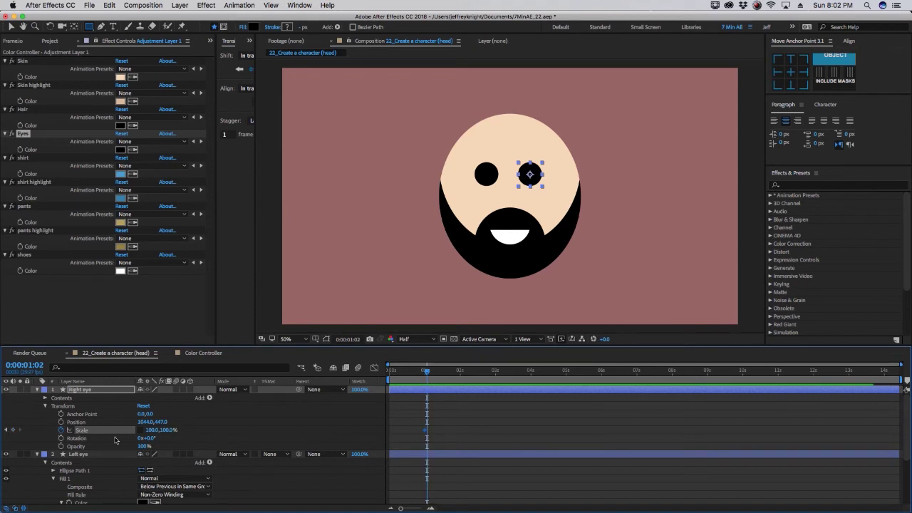
pyautogui.click(166, 430)
pyautogui.write('0')
pyautogui.press('Return')
# Step: Return the Right eye's vertical scale to 100% at 0:00:01:04 and add a holding Scale keyframe at 0:00:04:01
pyautogui.press('pagedown')
pyautogui.press('pagedown')
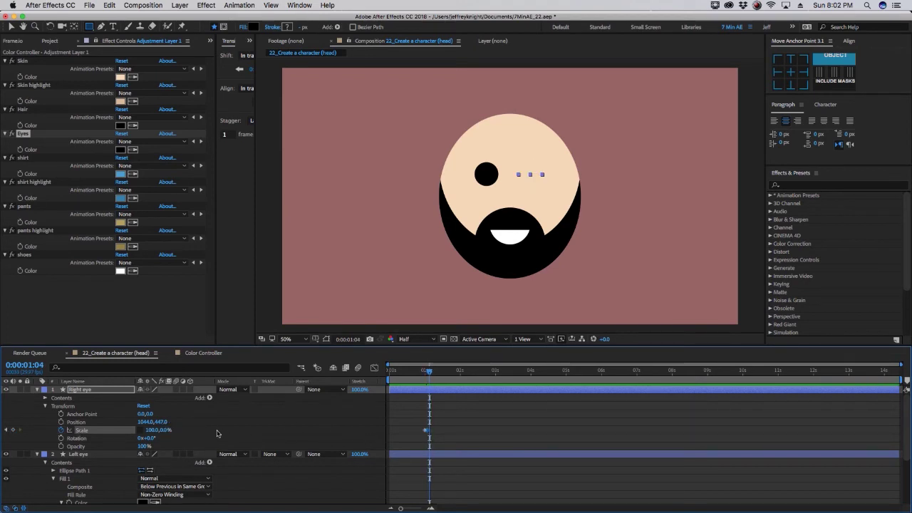
pyautogui.click(168, 431)
pyautogui.write('100')
pyautogui.press('Return')
pyautogui.click(494, 371)
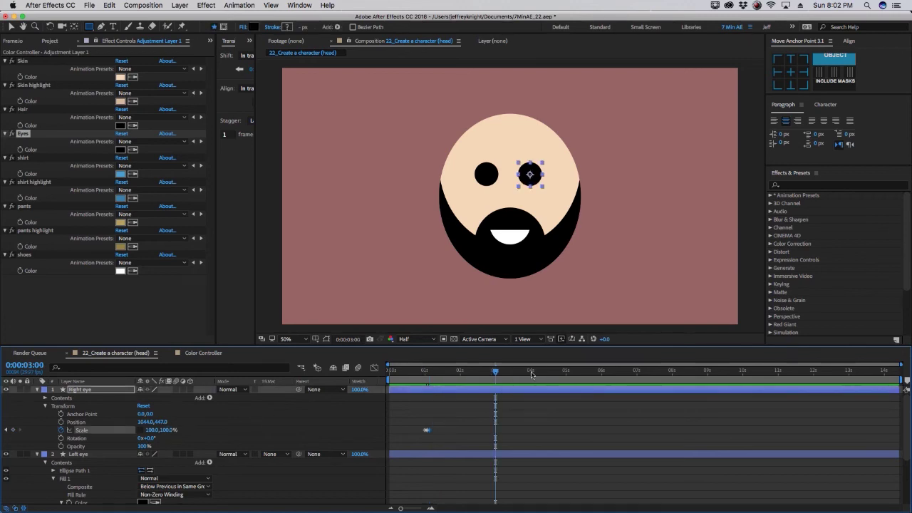
pyautogui.click(531, 372)
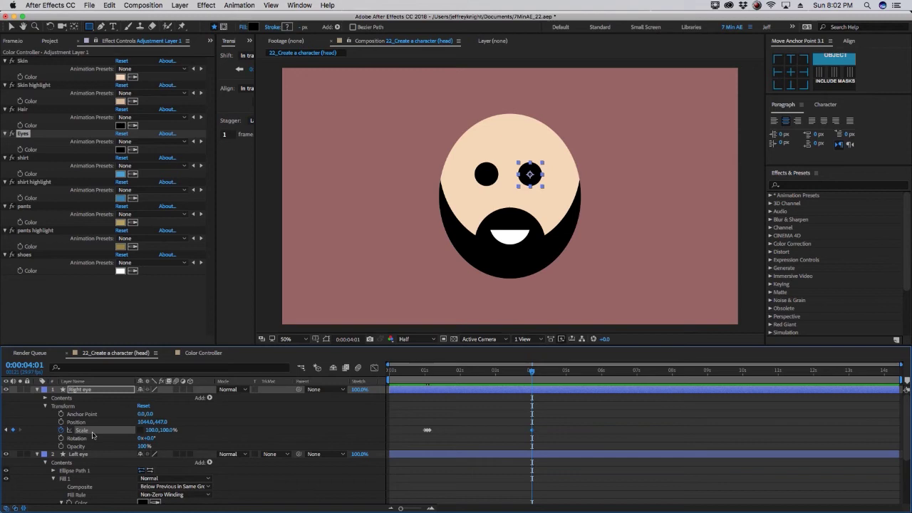
# Step: Add a loopOut expression of type "cycle" with numKeyframes = 0 to the Right eye's Scale
pyautogui.keyDown('alt'); pyautogui.click(61, 430); pyautogui.keyUp('alt')
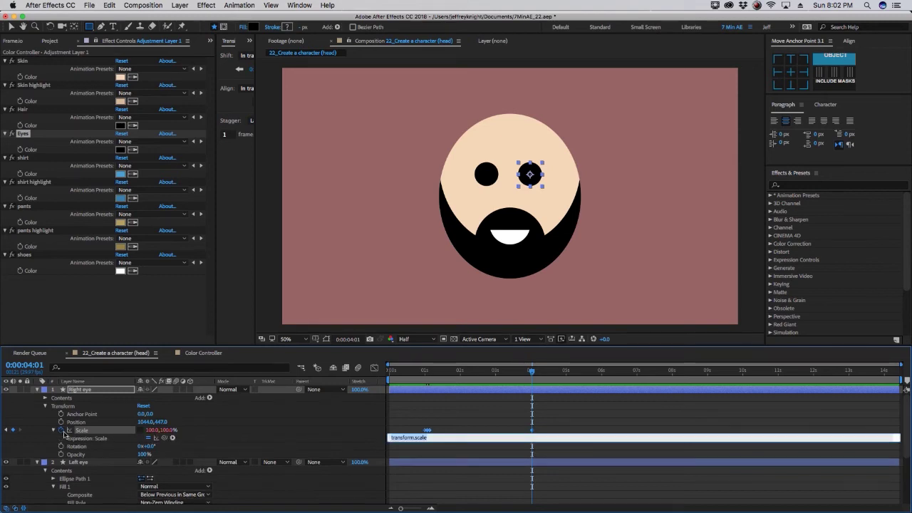
pyautogui.click(172, 440)
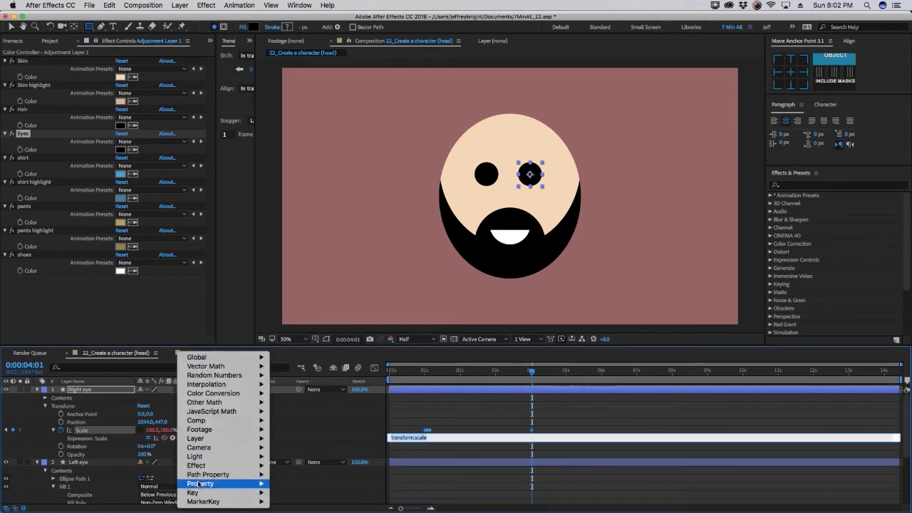
pyautogui.moveTo(199, 484)
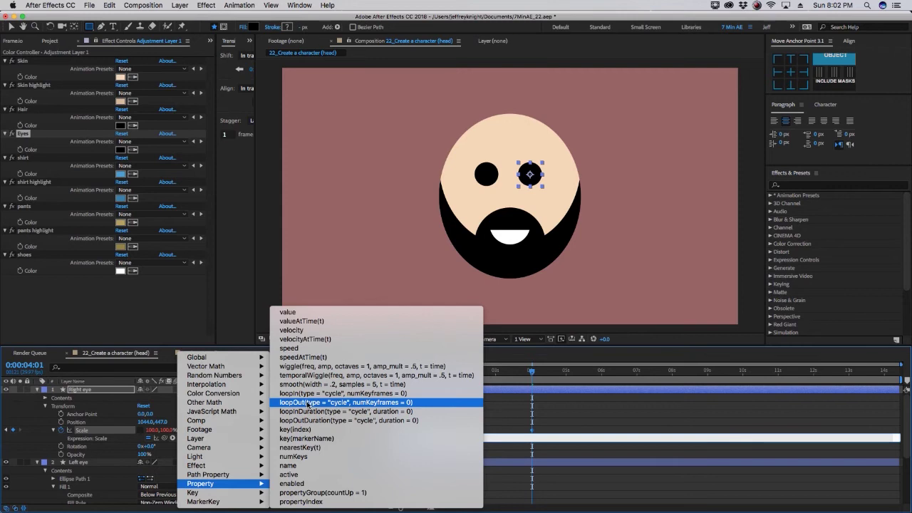
pyautogui.click(363, 406)
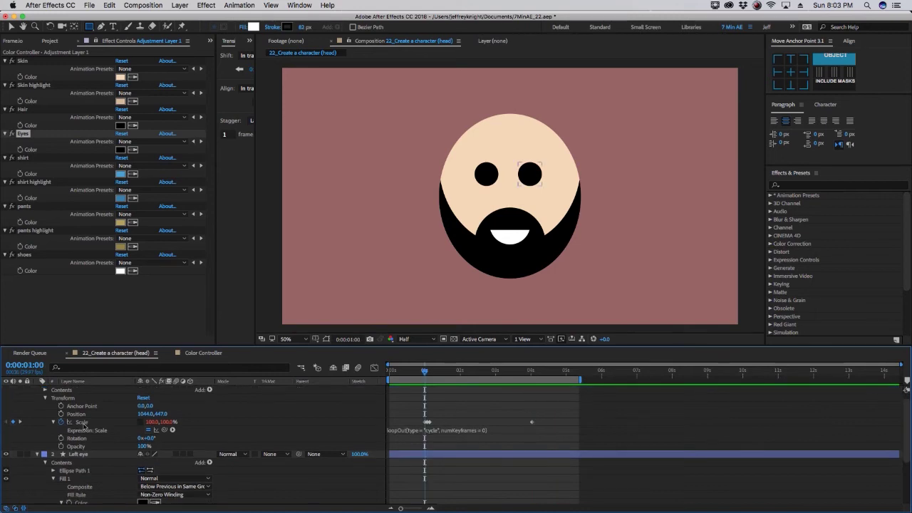
# Step: Copy the Right eye's looping Scale animation onto the Left eye at 0:00:01:00 and preview the blink
pyautogui.click(84, 424)
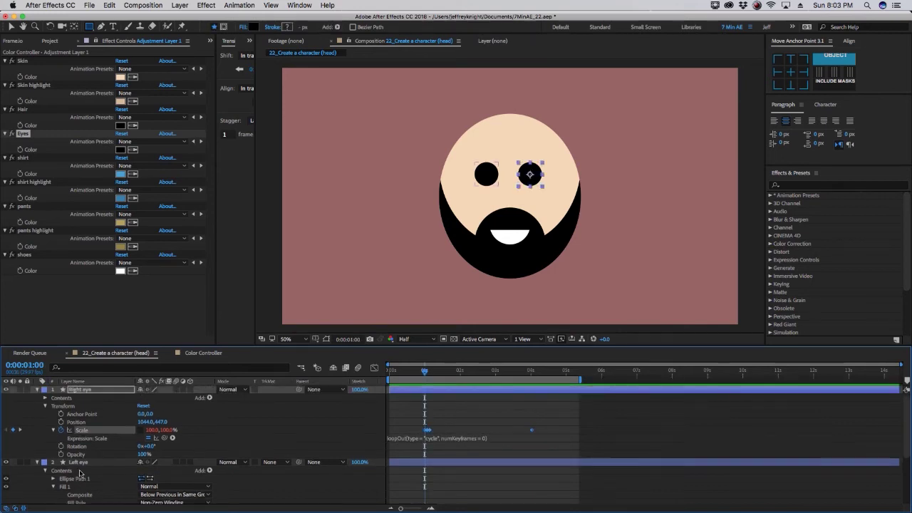
pyautogui.scroll(-5, 80, 476)
pyautogui.scroll(-4, 74, 483)
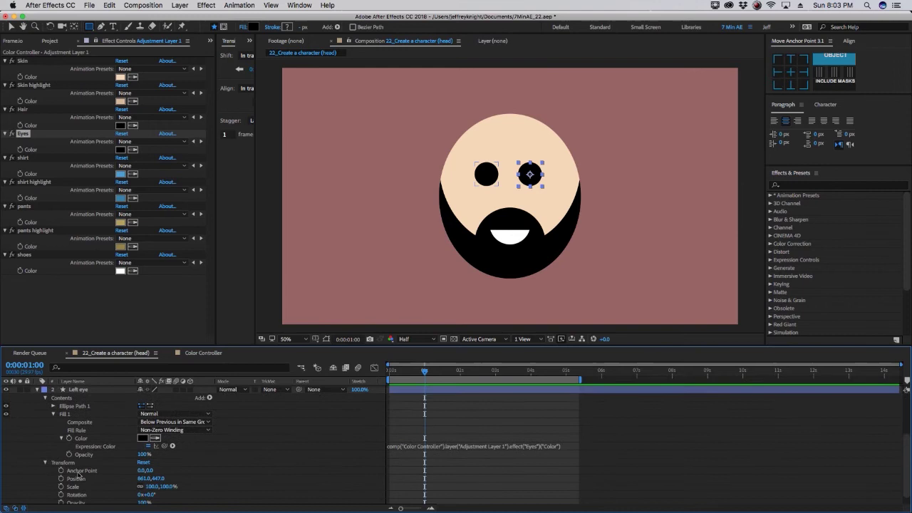
pyautogui.click(81, 479)
pyautogui.press('space')
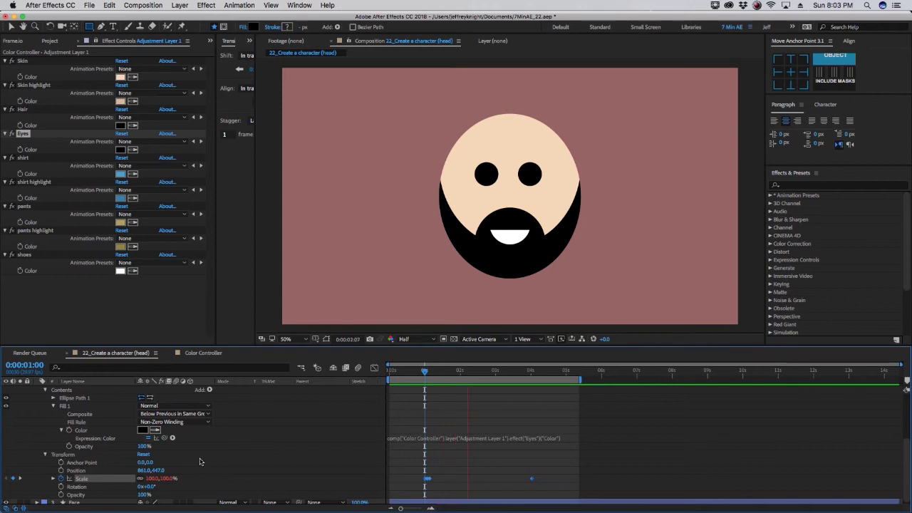
# Step: Create a new shape layer named "Left ear" and place it beneath the Face layer
pyautogui.rightClick(109, 443)
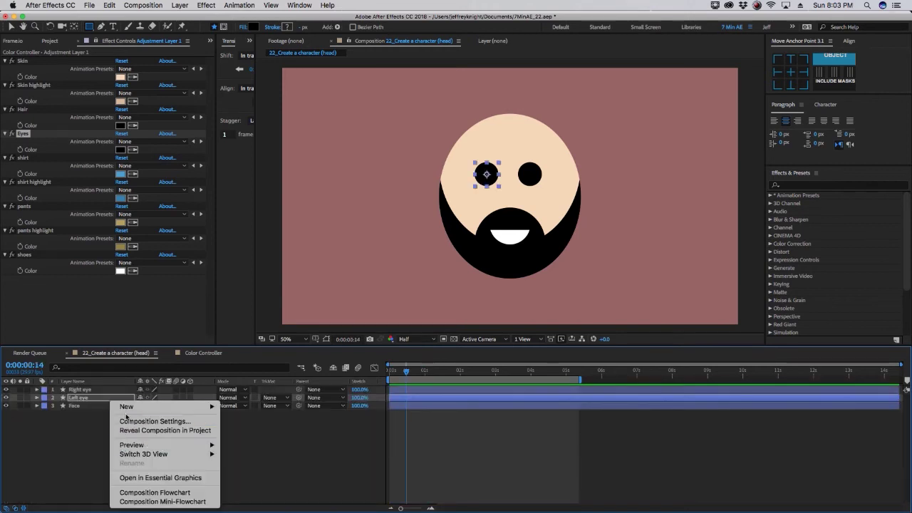
pyautogui.moveTo(160, 407)
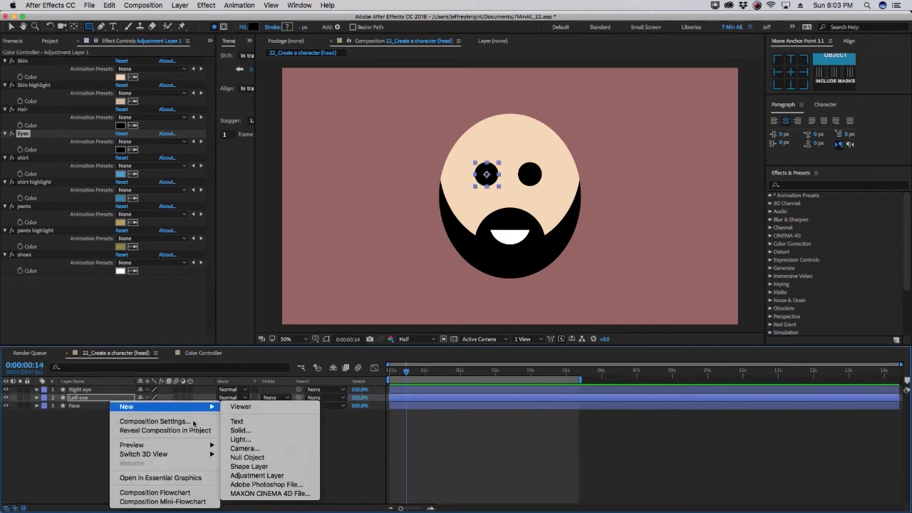
pyautogui.click(247, 467)
pyautogui.hotkey('ctrl', 'd')
pyautogui.press('t')
pyautogui.press('Return')
pyautogui.write('Lef')
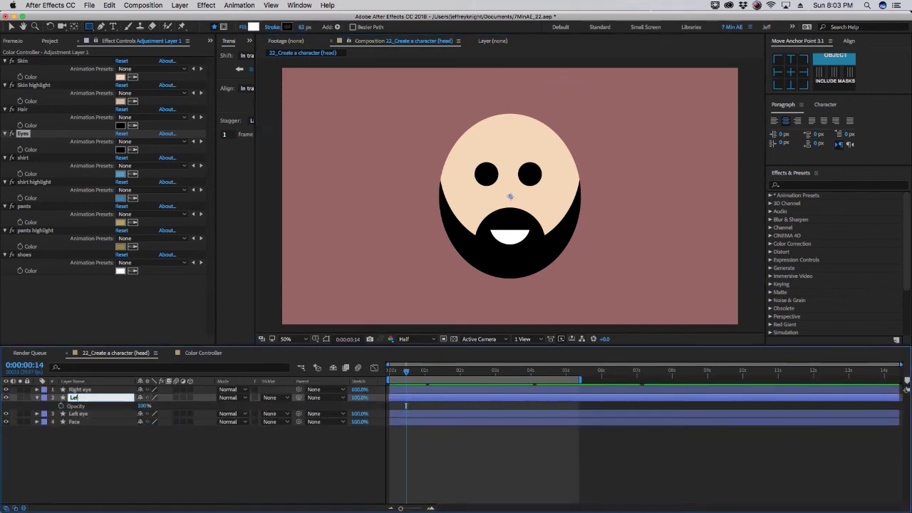
pyautogui.write('t ear')
pyautogui.click(85, 436)
pyautogui.click(74, 401)
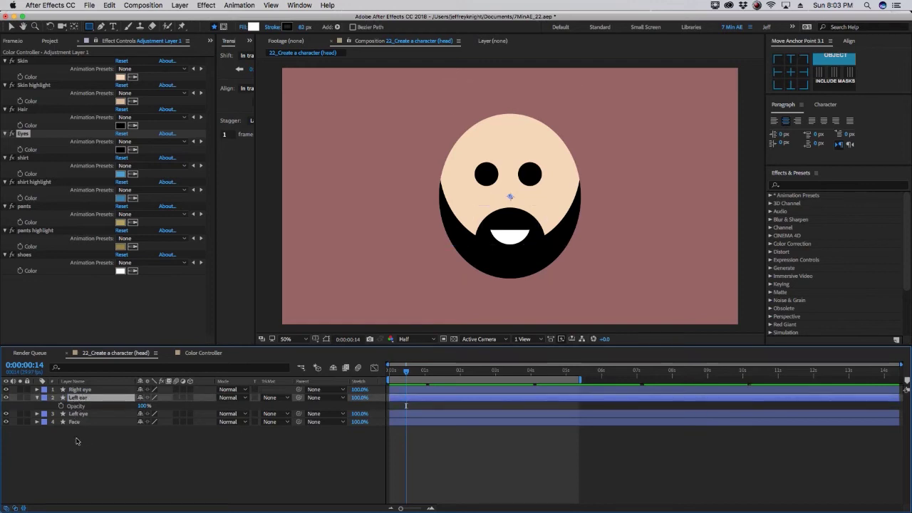
pyautogui.moveTo(76, 439); pyautogui.dragTo(78, 444)
# Step: Add an ellipse path and a fill to the Left ear layer
pyautogui.click(209, 422)
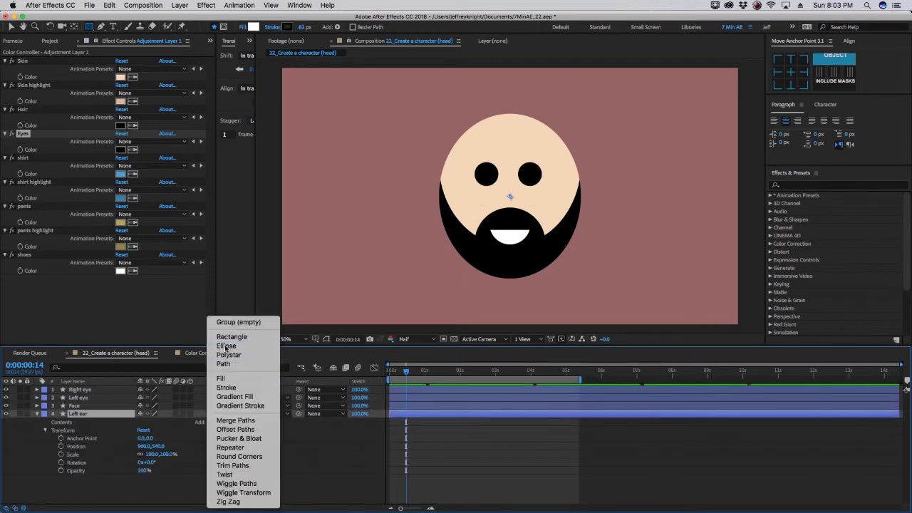
pyautogui.click(221, 349)
pyautogui.click(209, 422)
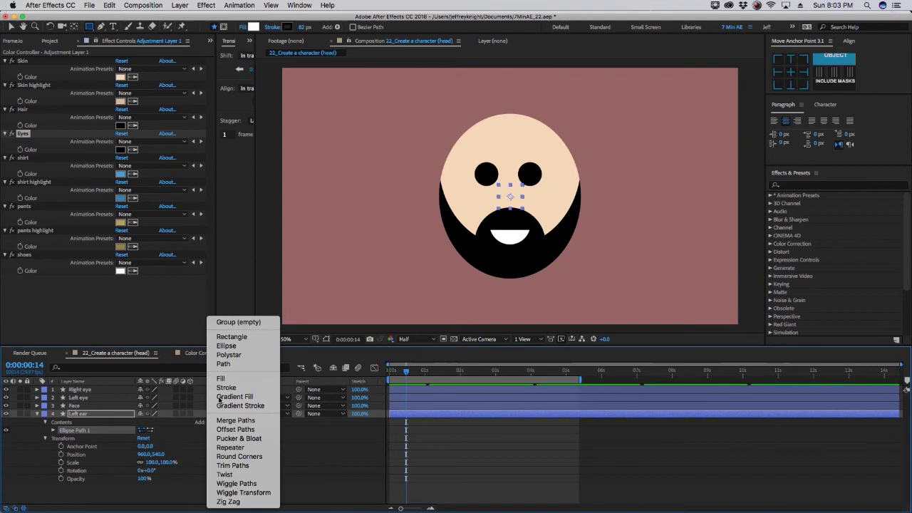
pyautogui.click(221, 387)
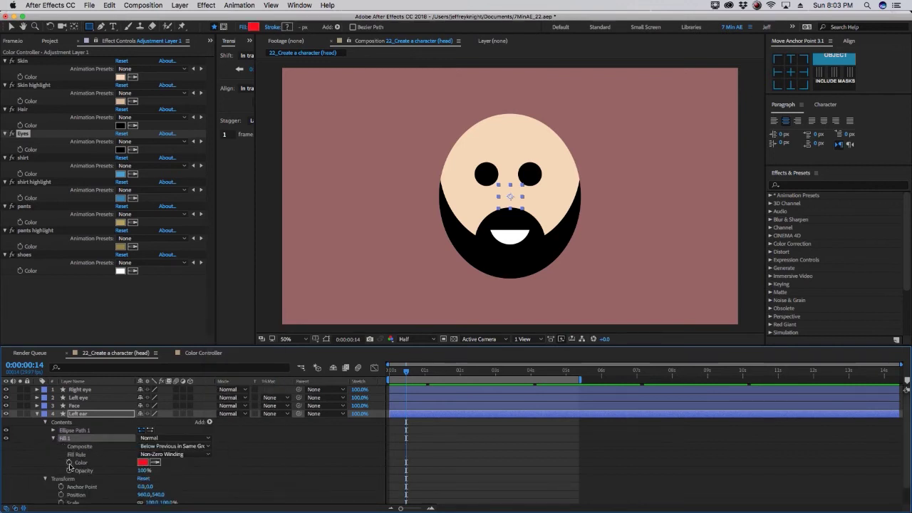
# Step: Link the Left ear's fill color to the Skin color of the Color Controller with an expression
pyautogui.keyDown('alt'); pyautogui.click(69, 463); pyautogui.keyUp('alt')
pyautogui.moveTo(172, 471); pyautogui.dragTo(120, 76)
pyautogui.scroll(-1, 82, 488)
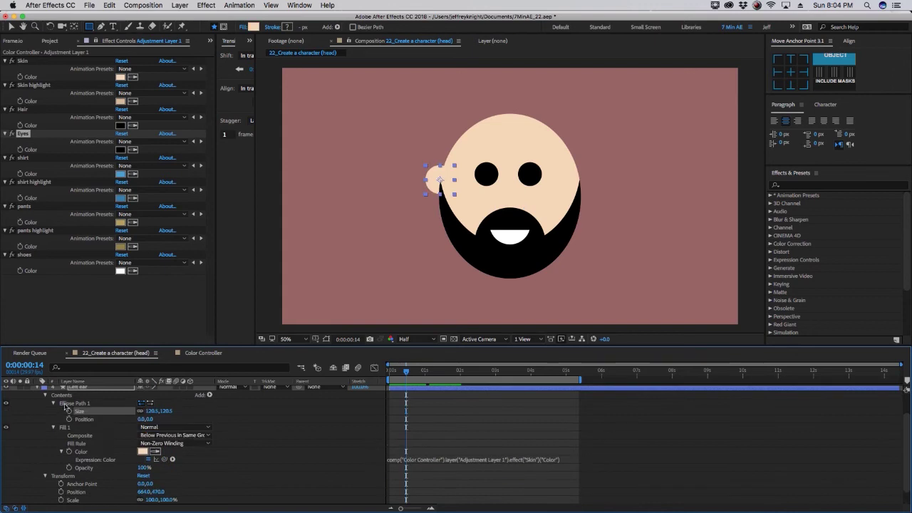
# Step: Group the Left ear's ellipse path and fill into a new shape group named "outer ear"
pyautogui.click(209, 395)
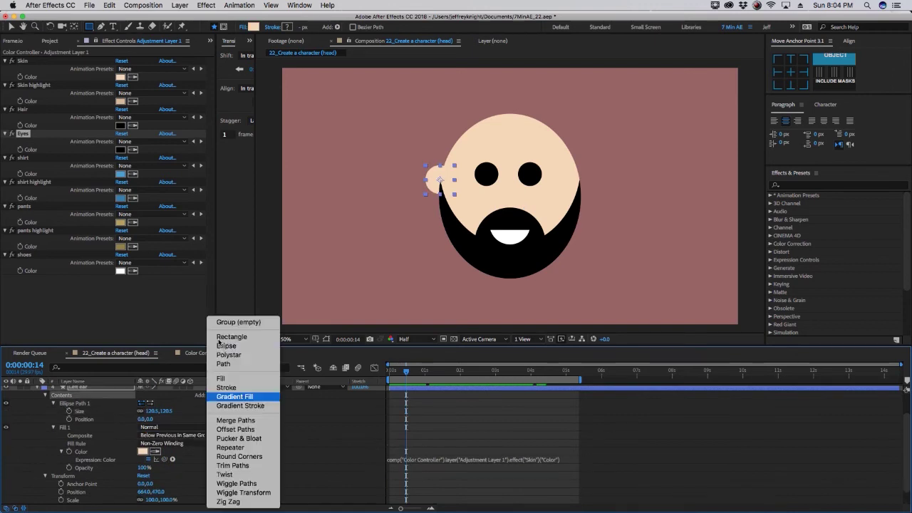
pyautogui.click(239, 322)
pyautogui.click(68, 404)
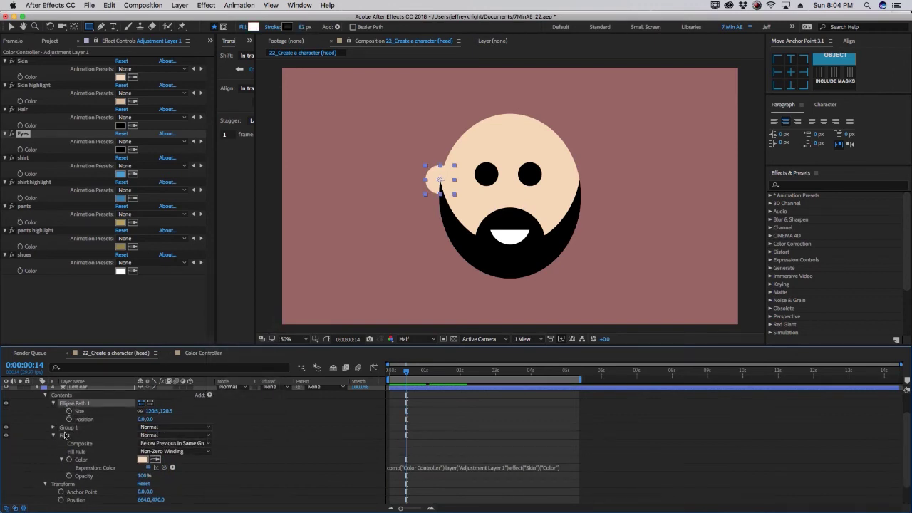
pyautogui.keyDown('super'); pyautogui.click(66, 436); pyautogui.keyUp('super')
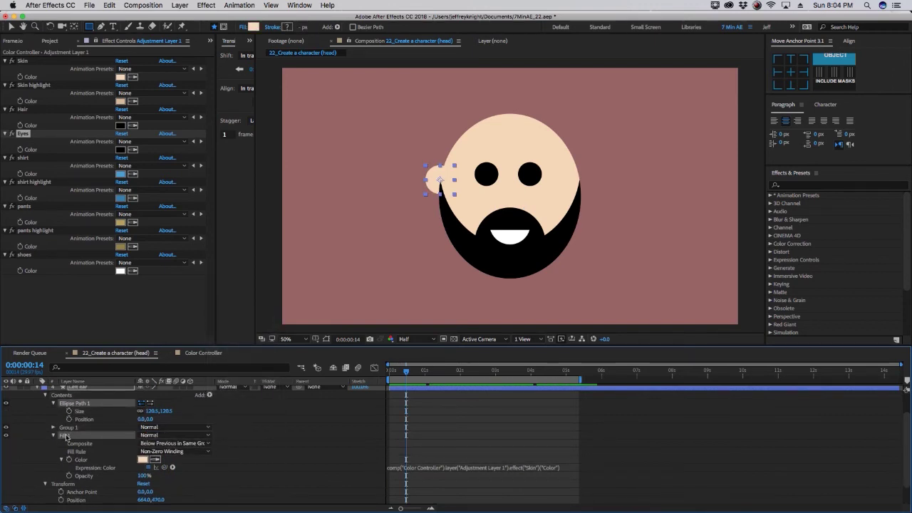
pyautogui.moveTo(66, 436); pyautogui.dragTo(68, 427)
pyautogui.press('Return')
pyautogui.write('outer')
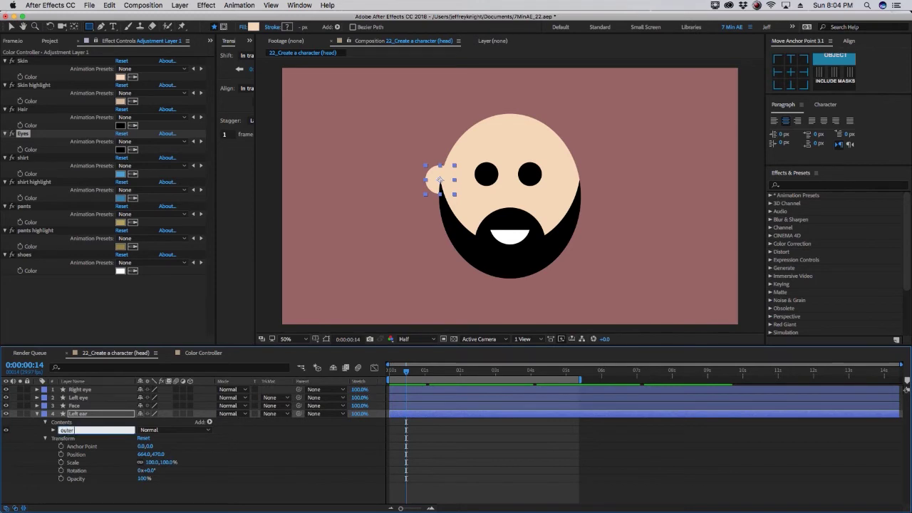
pyautogui.write(' ear')
pyautogui.press('Return')
# Step: Duplicate the outer ear group and rename the copy "inner ear"
pyautogui.hotkey('ctrl', 'd')
pyautogui.press('Return')
pyautogui.write('in')
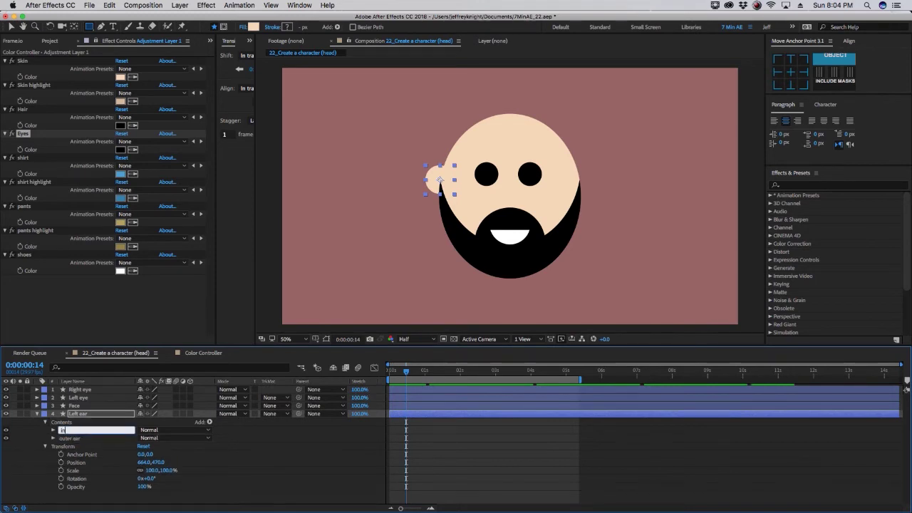
pyautogui.press('Return')
# Step: Link the inner ear's fill color to the Skin highlight color with an expression and set its ellipse size to 64.5
pyautogui.click(52, 431)
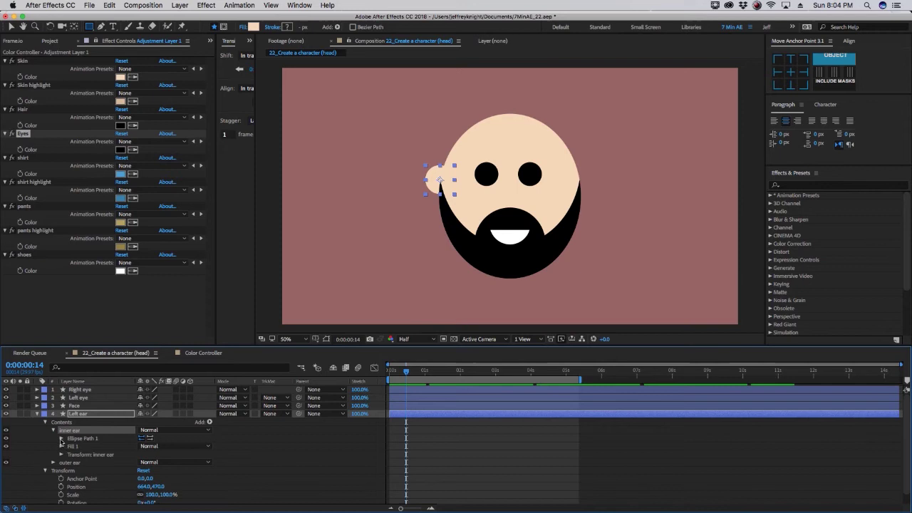
pyautogui.click(62, 448)
pyautogui.keyDown('alt'); pyautogui.click(77, 471); pyautogui.keyUp('alt')
pyautogui.moveTo(164, 478); pyautogui.dragTo(123, 101)
pyautogui.click(61, 442)
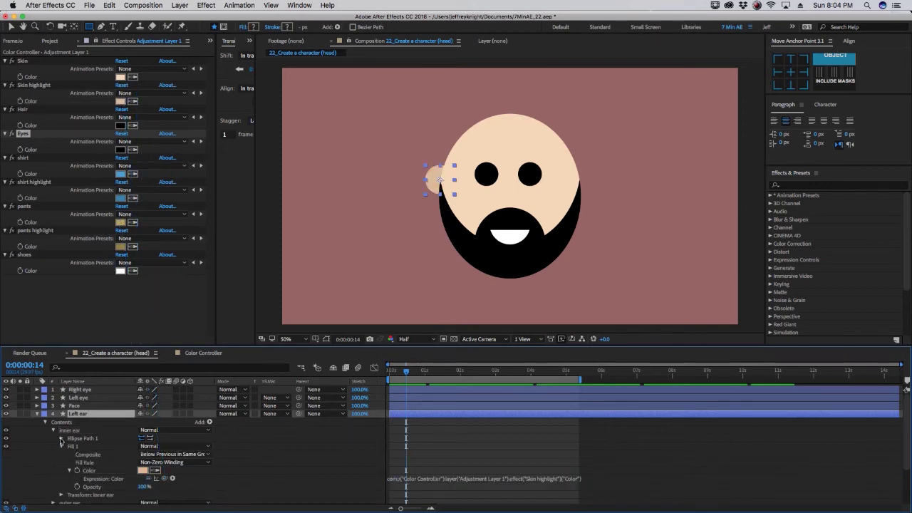
pyautogui.click(62, 439)
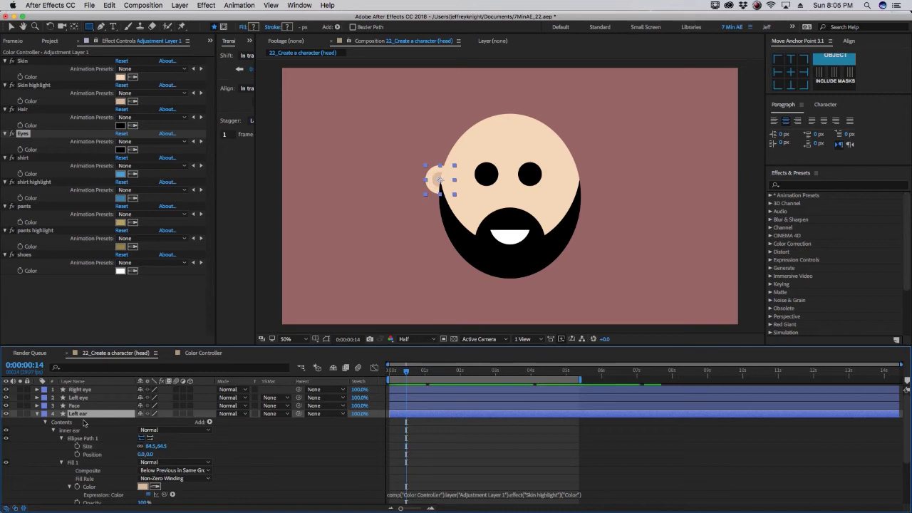
# Step: Duplicate the Left ear layer and rename the copy "Right ear"
pyautogui.press('super+d')
pyautogui.press('Return')
pyautogui.write('Right e')
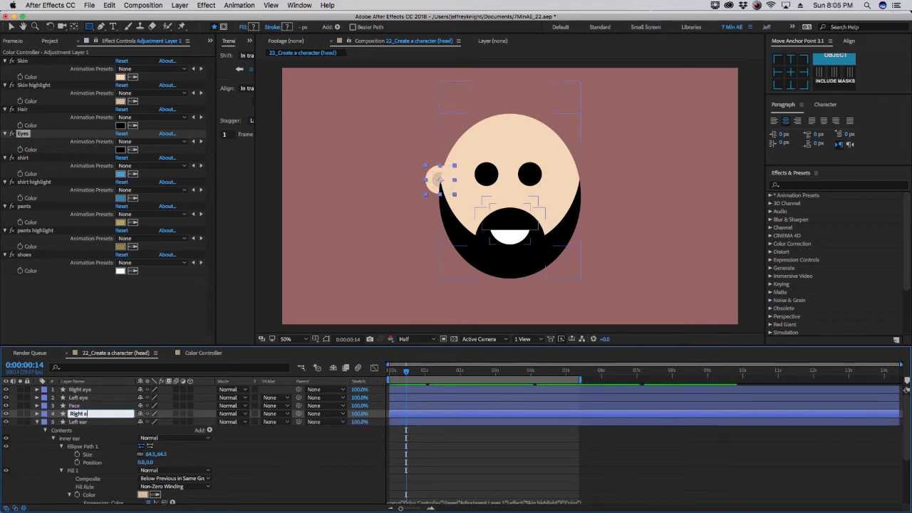
pyautogui.write('ar')
pyautogui.press('Return')
# Step: Move the Right ear to the opposite side of the head at position 1246, 470 and collapse both ear layers
pyautogui.press('p')
pyautogui.moveTo(148, 422); pyautogui.dragTo(176, 422)
pyautogui.click(73, 414)
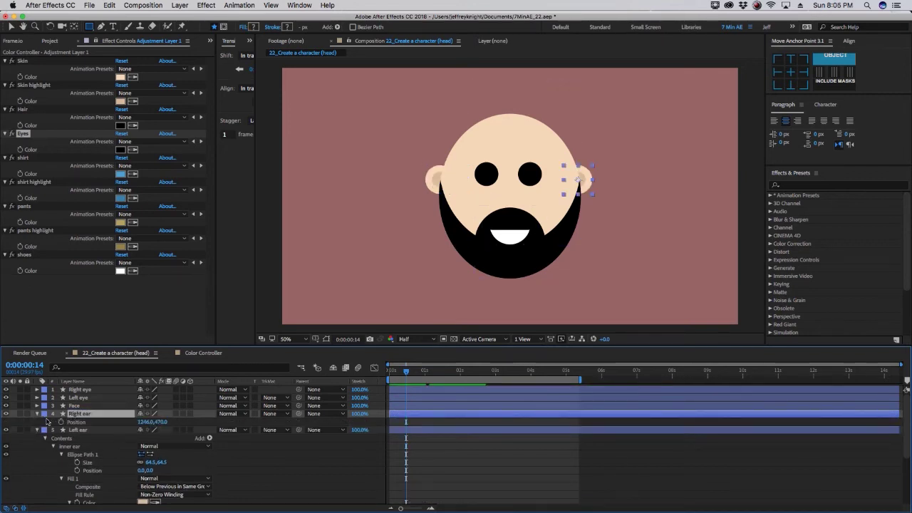
pyautogui.click(37, 414)
pyautogui.click(37, 422)
# Step: Create a new shape layer named "Nose"
pyautogui.rightClick(76, 454)
pyautogui.moveTo(100, 407)
pyautogui.click(212, 465)
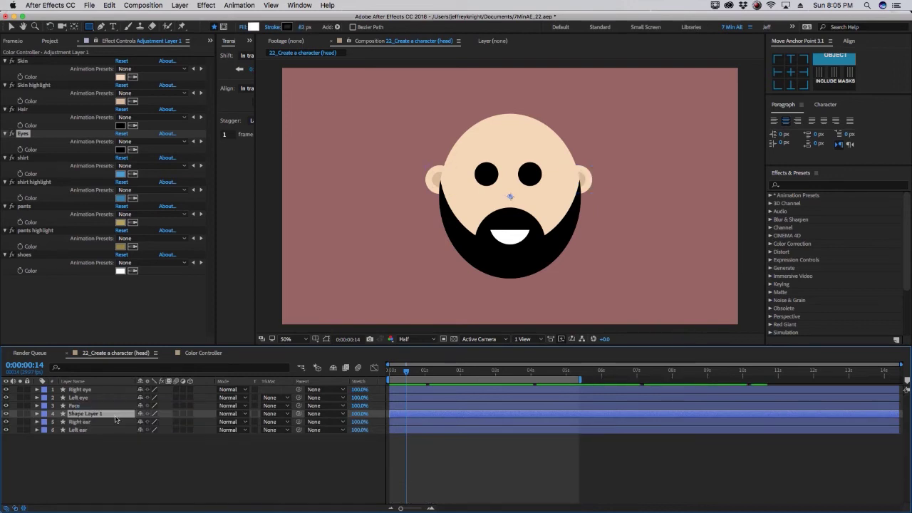
pyautogui.press('Return')
pyautogui.write('No')
pyautogui.write('se')
pyautogui.press('Return')
# Step: Add a rectangle path and a fill to the Nose layer
pyautogui.click(37, 414)
pyautogui.click(209, 422)
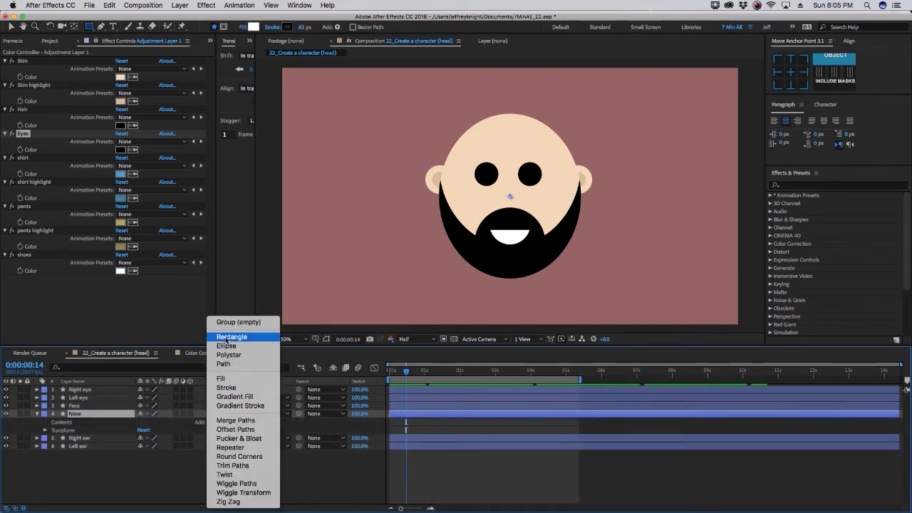
pyautogui.click(224, 338)
pyautogui.click(211, 421)
pyautogui.click(233, 378)
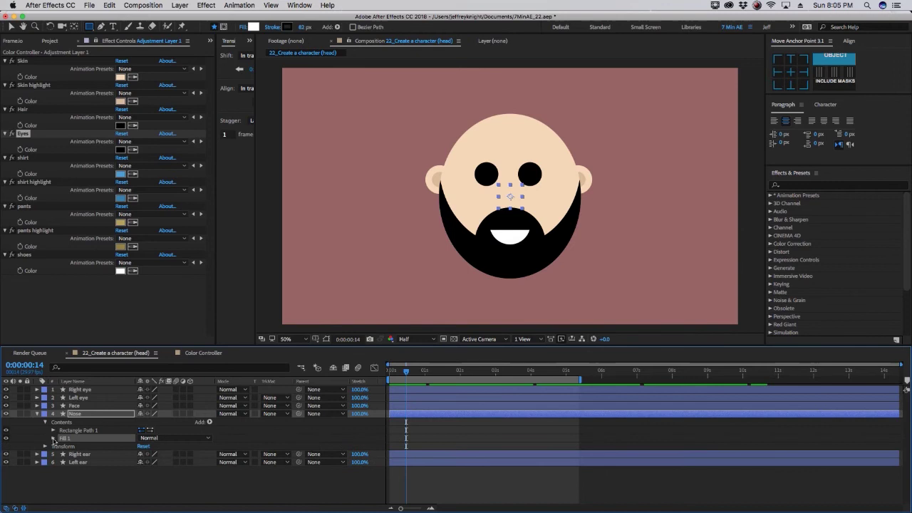
# Step: Link the Nose's fill color to the Skin highlight color with an expression and move the Nose layer above the Face layer
pyautogui.click(53, 438)
pyautogui.keyDown('alt'); pyautogui.click(68, 462); pyautogui.keyUp('alt')
pyautogui.moveTo(156, 471); pyautogui.dragTo(43, 101)
pyautogui.moveTo(80, 413); pyautogui.dragTo(81, 403)
# Step: Round the corners of the Nose rectangle and resize it into a tall, narrow nose shape
pyautogui.click(53, 422)
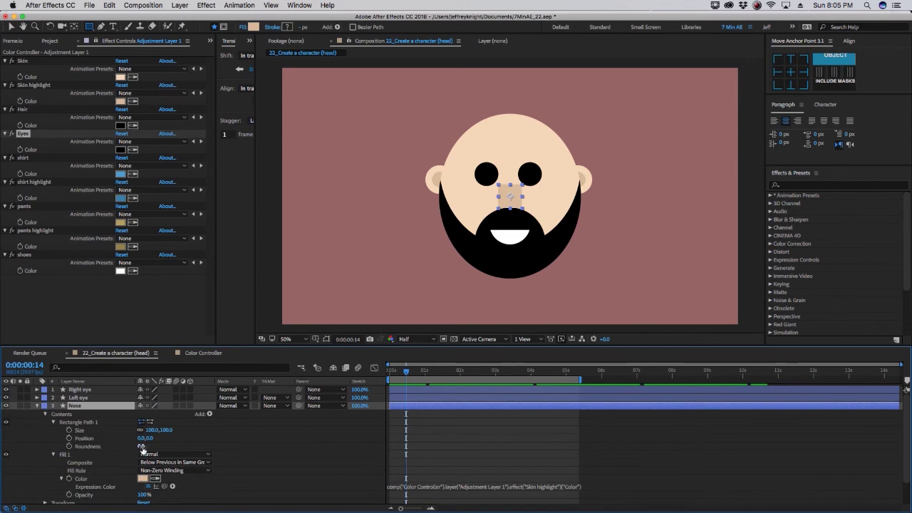
pyautogui.moveTo(142, 448); pyautogui.dragTo(192, 429)
pyautogui.click(141, 431)
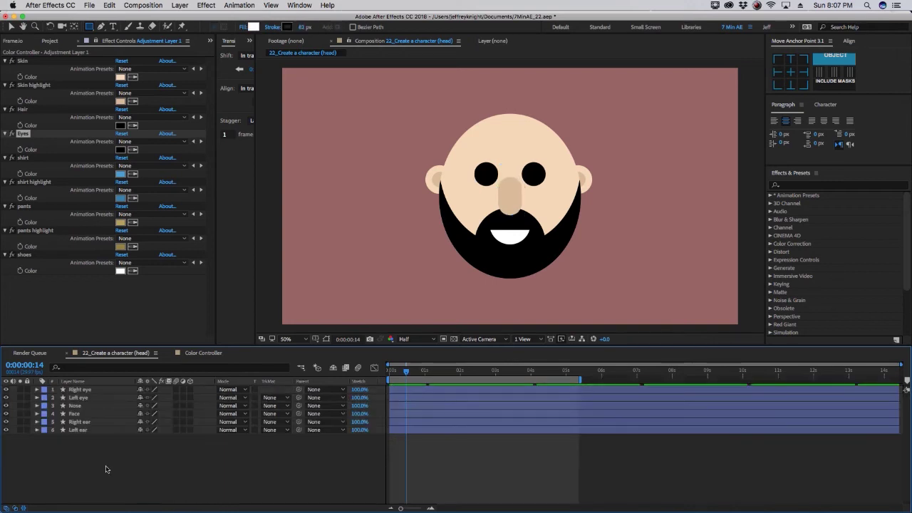
# Step: Create a new shape layer named "glasses" at the top of the layer stack
pyautogui.rightClick(107, 467)
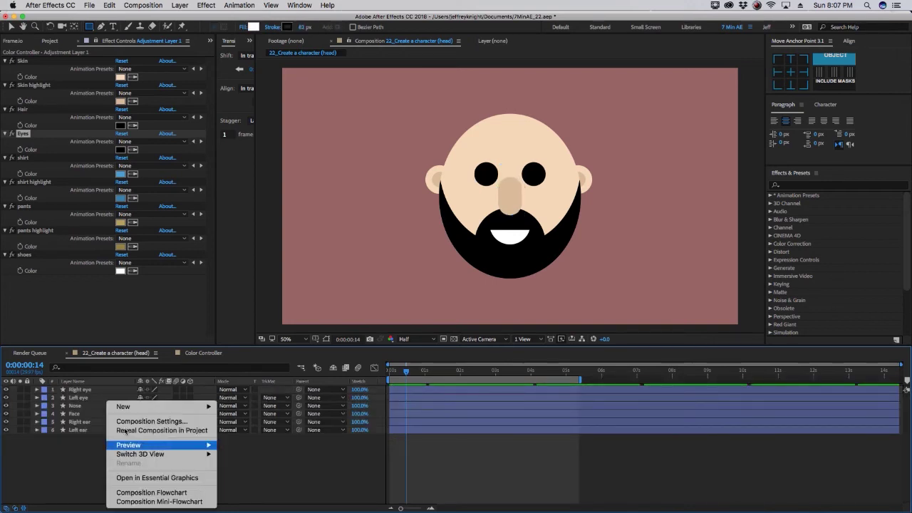
pyautogui.moveTo(139, 408)
pyautogui.click(247, 468)
pyautogui.press('Return')
pyautogui.write('glasses')
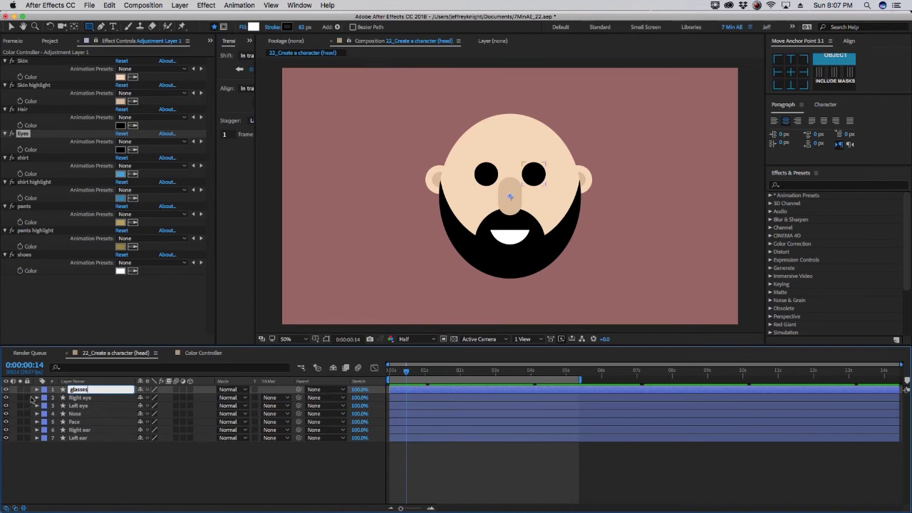
# Step: Duplicate the shoes color control on the Color Controller's adjustment layer and rename the copy "Glasses"
pyautogui.click(99, 312)
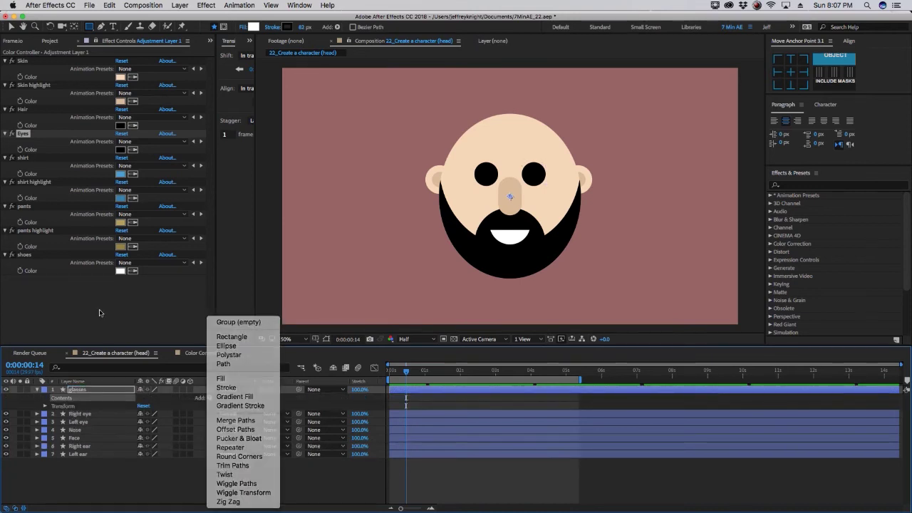
pyautogui.rightClick(65, 292)
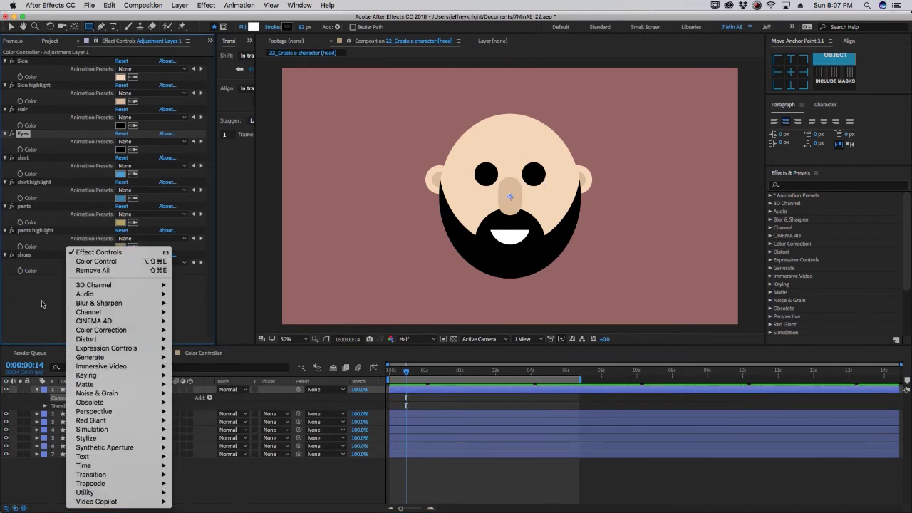
pyautogui.click(26, 272)
pyautogui.click(31, 258)
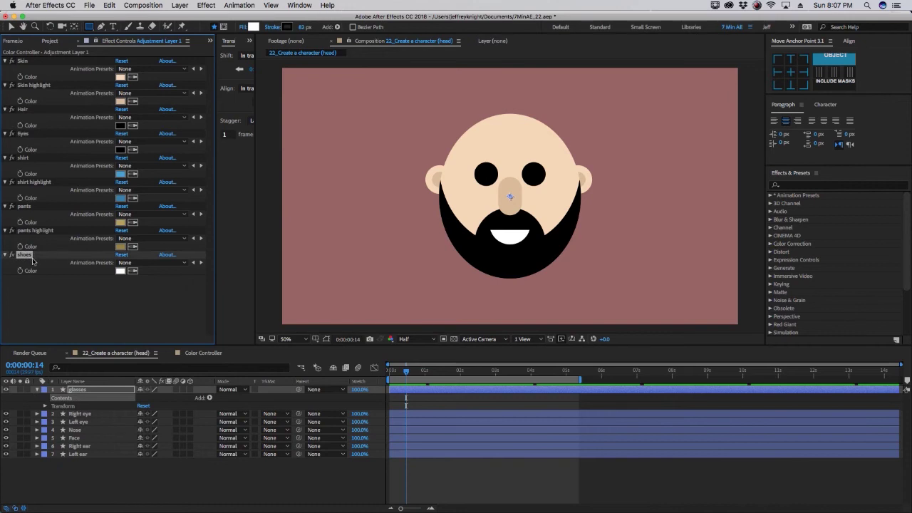
pyautogui.hotkey('ctrl', 'd')
pyautogui.press('Return')
pyautogui.write('Glasses')
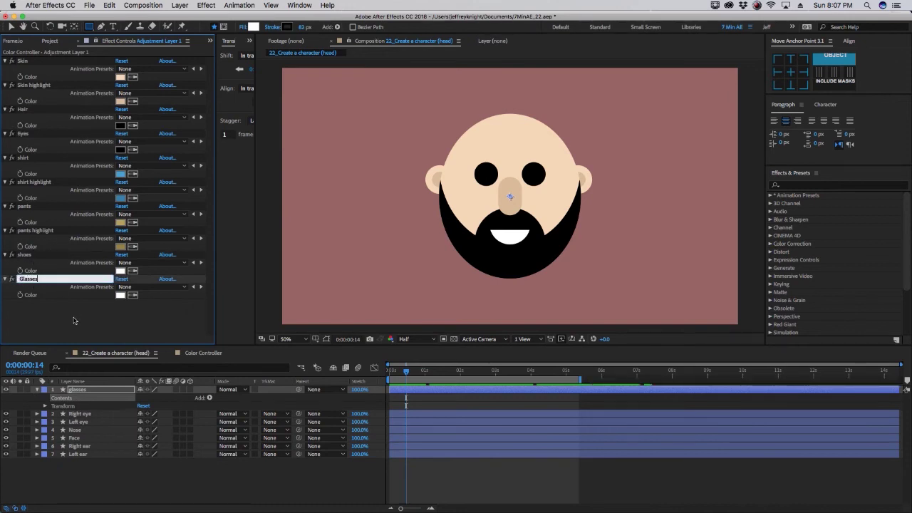
pyautogui.press('Return')
# Step: Set the Glasses color control to dark green 45670F
pyautogui.click(121, 294)
pyautogui.click(141, 165)
pyautogui.click(112, 146)
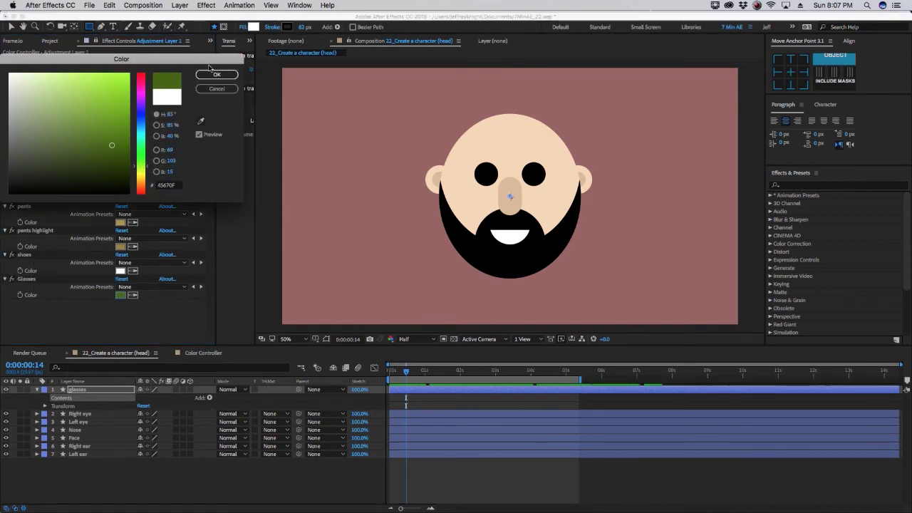
pyautogui.click(215, 74)
# Step: Add an ellipse path and a stroke to the glasses layer and link the stroke color to the Glasses color control
pyautogui.click(204, 398)
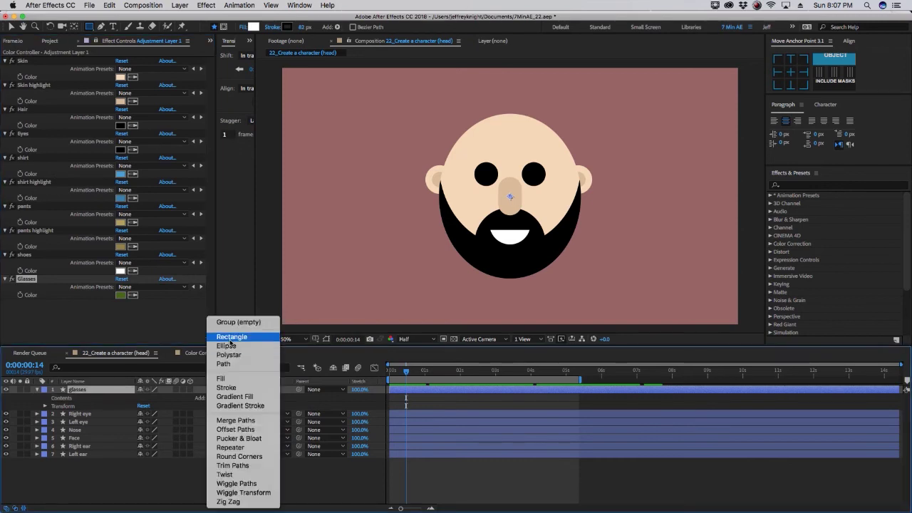
pyautogui.click(227, 346)
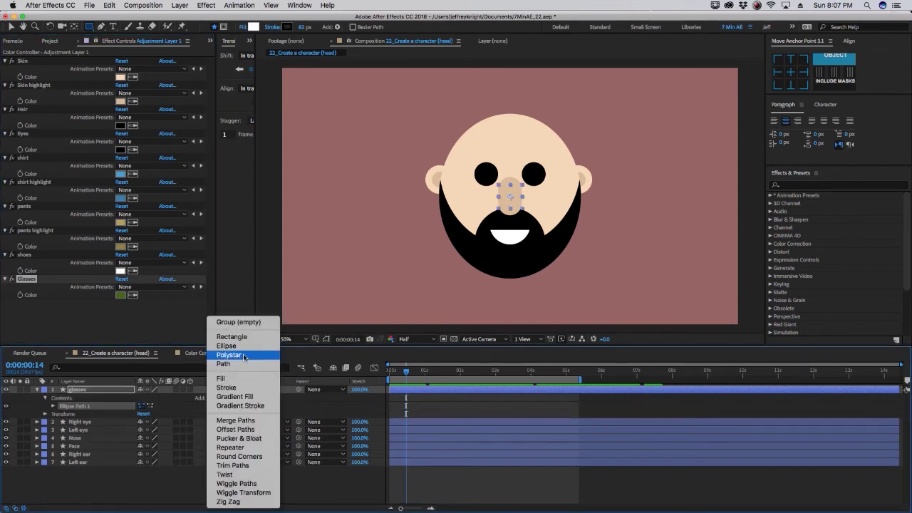
pyautogui.click(227, 388)
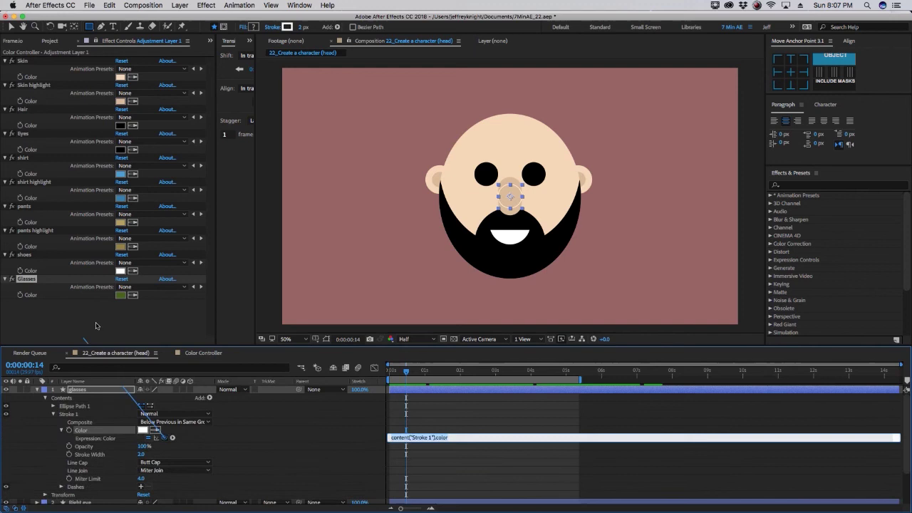
pyautogui.moveTo(97, 325); pyautogui.dragTo(124, 296)
# Step: Try a round lens by setting the ellipse's position to -100, -94, its size to 145 and the stroke width to 21
pyautogui.click(74, 407)
pyautogui.click(53, 407)
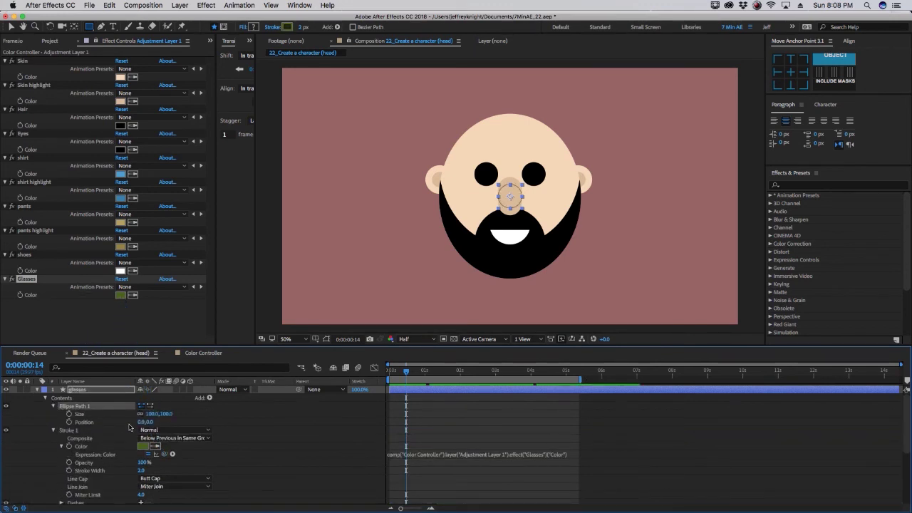
pyautogui.click(141, 424)
pyautogui.write('-1')
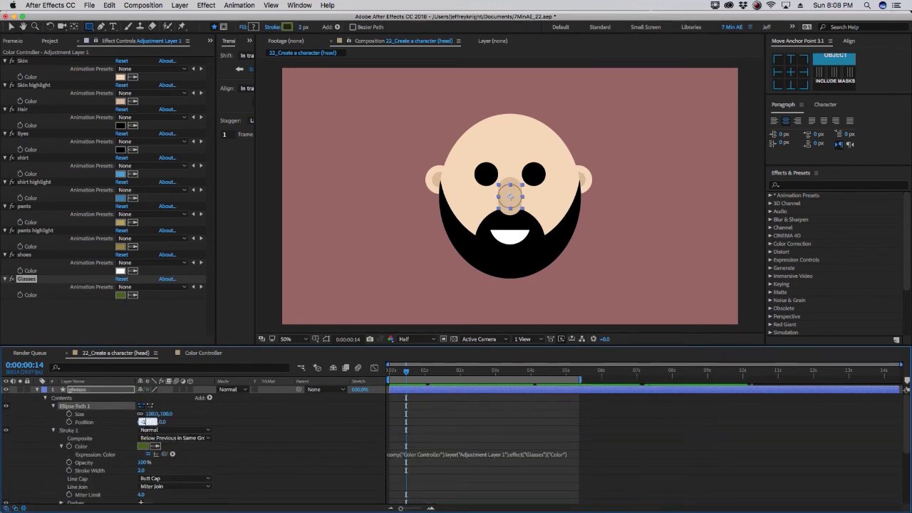
pyautogui.write('00')
pyautogui.press('Return')
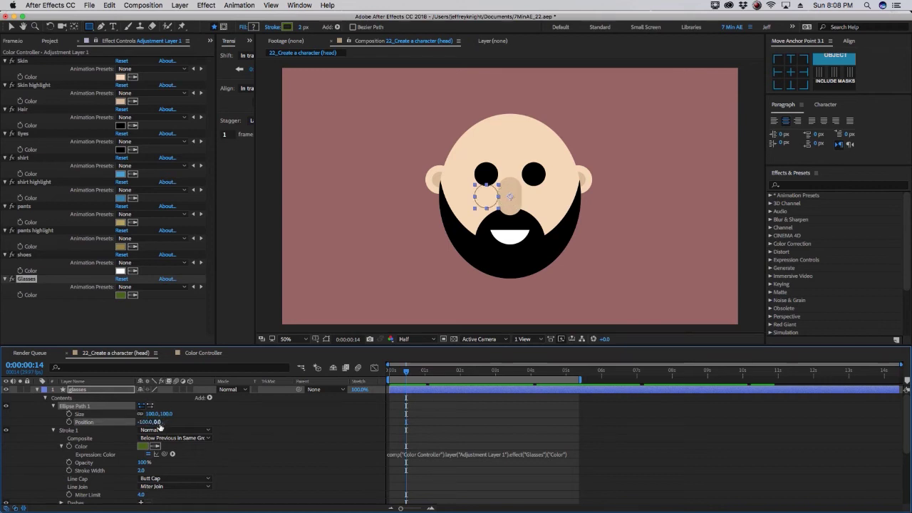
pyautogui.moveTo(158, 421); pyautogui.dragTo(134, 421)
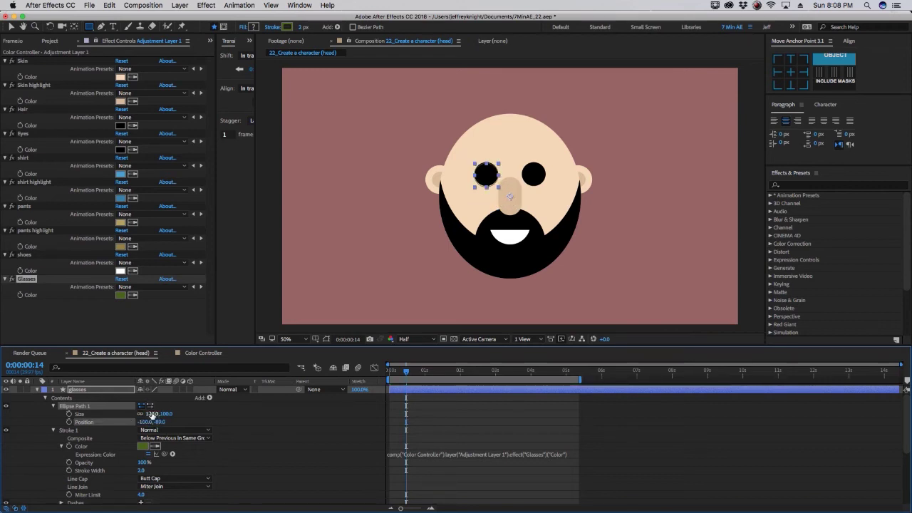
pyautogui.click(151, 415)
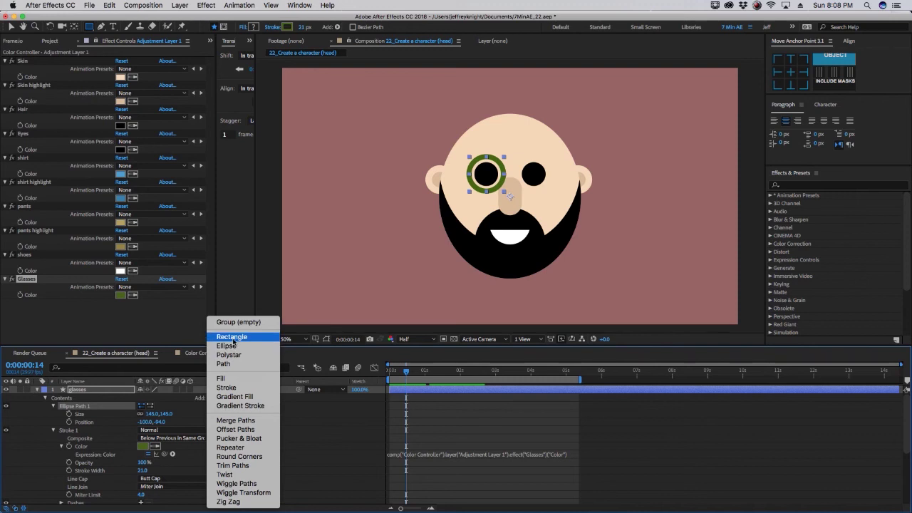
# Step: Replace the ellipse in the glasses layer with a rectangle path positioned at -100, -95
pyautogui.keyDown('alt'); pyautogui.click(233, 337); pyautogui.keyUp('alt')
pyautogui.click(146, 422)
pyautogui.write('-100')
pyautogui.press('Tab')
pyautogui.write('-95')
pyautogui.press('Return')
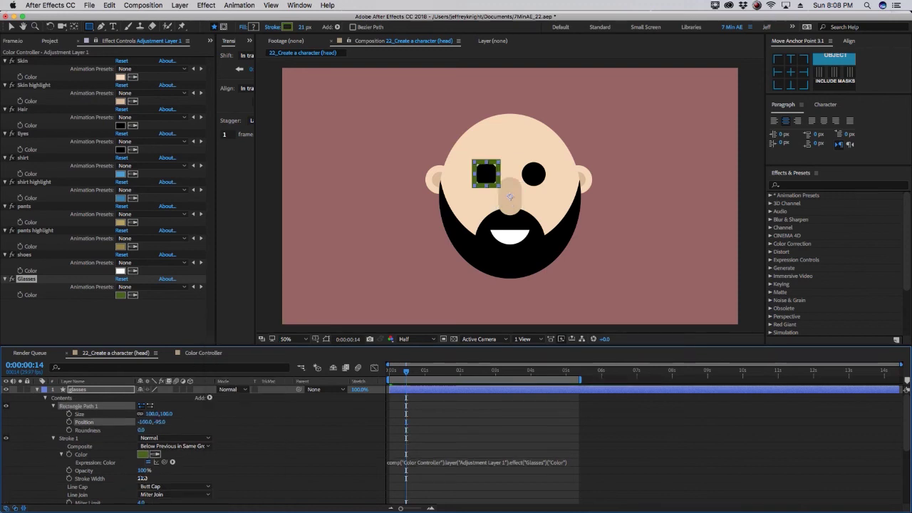
# Step: Set the lens rectangle's size to 150 by 121 with a roundness of 30, and the stroke width to 16
pyautogui.moveTo(142, 479); pyautogui.dragTo(138, 479)
pyautogui.moveTo(153, 414)
pyautogui.mouseDown()
pyautogui.moveTo(162, 415)
pyautogui.moveTo(146, 430)
pyautogui.moveTo(158, 415)
pyautogui.mouseUp()
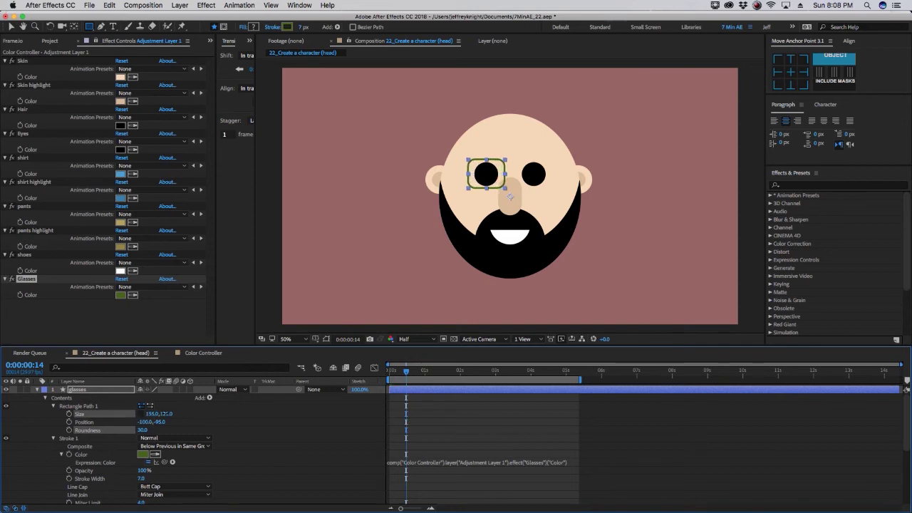
pyautogui.moveTo(142, 479); pyautogui.dragTo(146, 479)
# Step: Duplicate the lens rectangle path and set the X position of one of the two to 100 for the second lens
pyautogui.click(63, 399)
pyautogui.click(82, 408)
pyautogui.press('super+d')
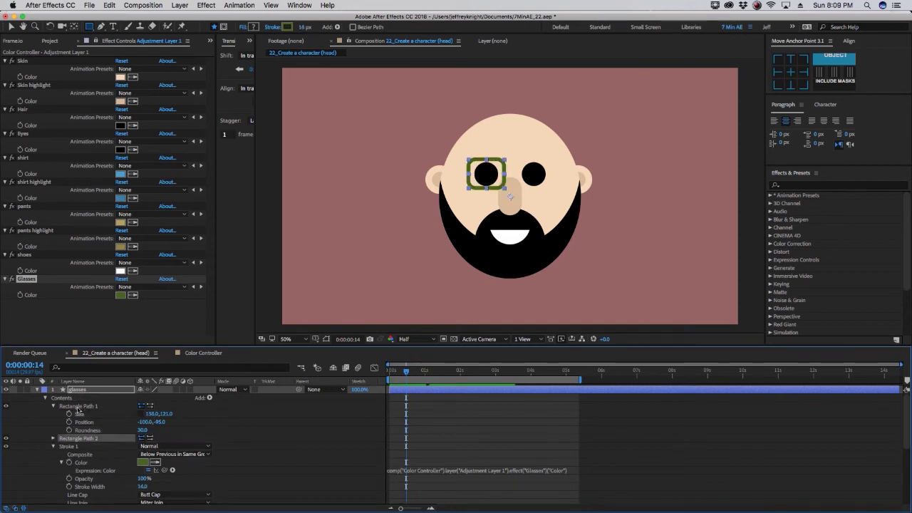
pyautogui.click(145, 421)
pyautogui.write('100')
pyautogui.press('Return')
pyautogui.click(54, 405)
# Step: Add a third rectangle path sized 60 by 7 to the glasses layer and position it between the lenses as the bridge
pyautogui.click(209, 397)
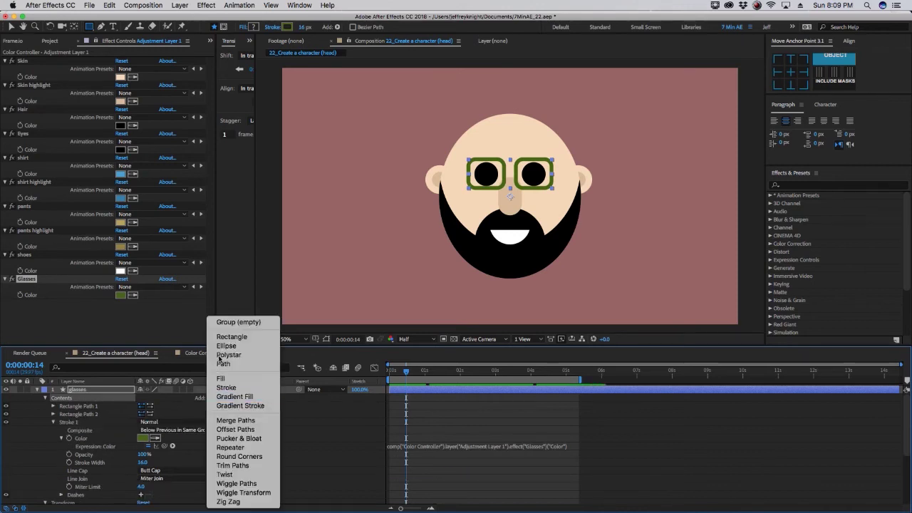
pyautogui.click(227, 338)
pyautogui.click(53, 421)
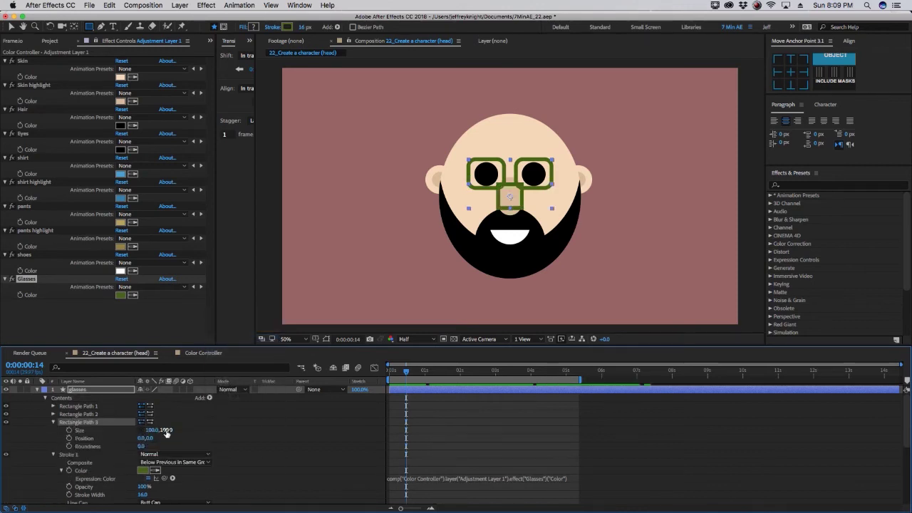
pyautogui.moveTo(164, 430); pyautogui.dragTo(135, 429)
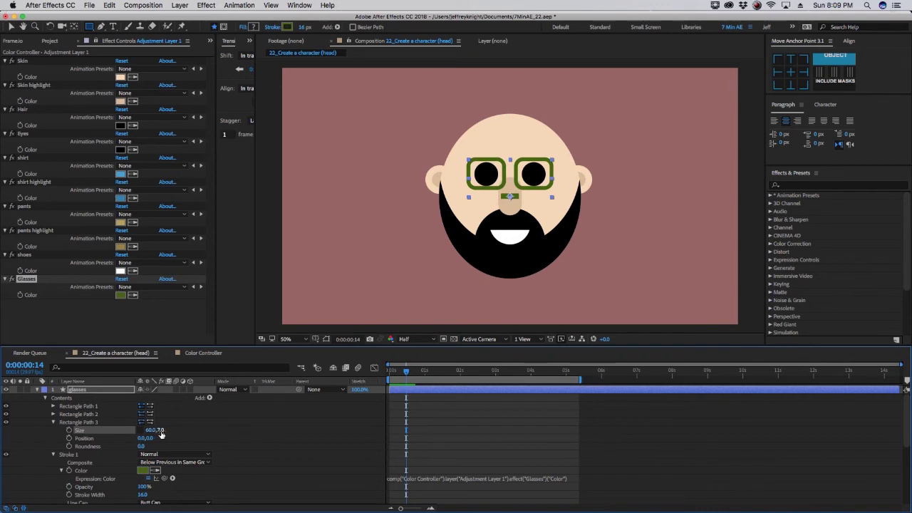
pyautogui.moveTo(150, 441); pyautogui.dragTo(116, 435)
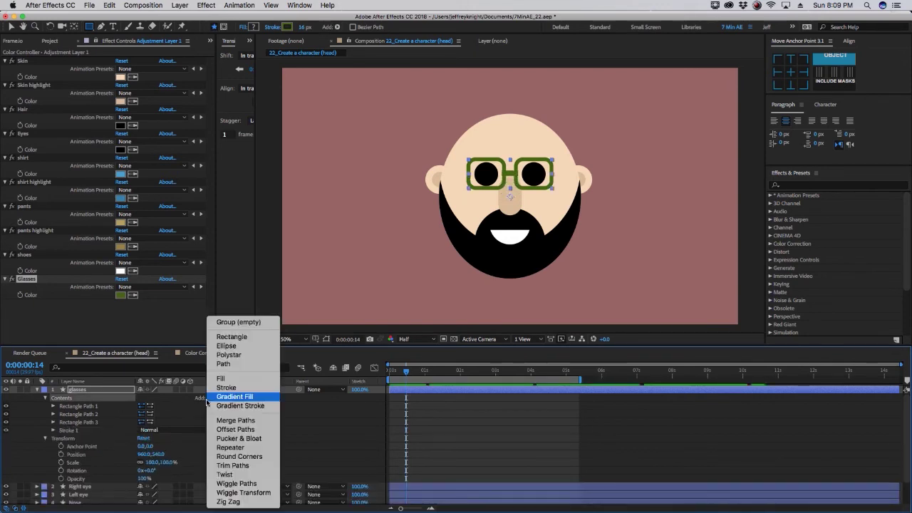
# Step: Add three empty groups to the glasses layer and move each rectangle path into its own group
pyautogui.click(208, 397)
pyautogui.click(238, 322)
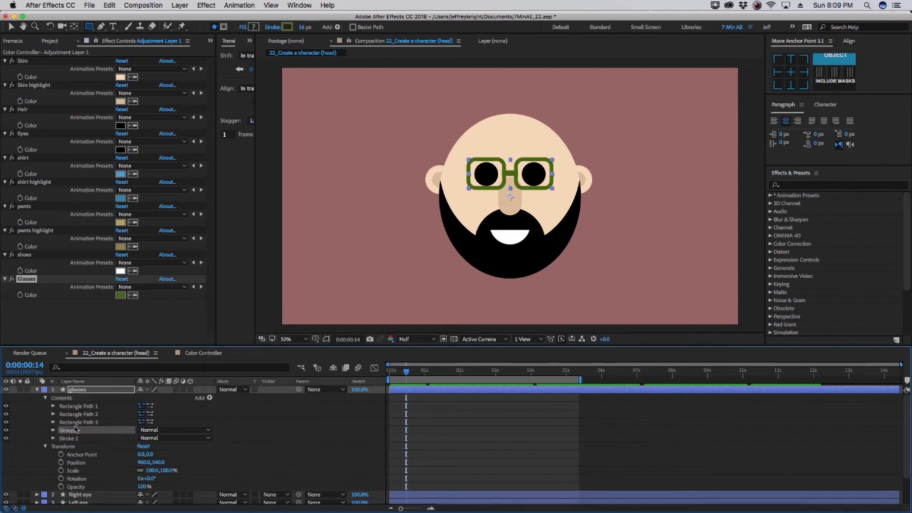
pyautogui.moveTo(71, 429); pyautogui.dragTo(72, 433)
pyautogui.click(209, 397)
pyautogui.click(228, 324)
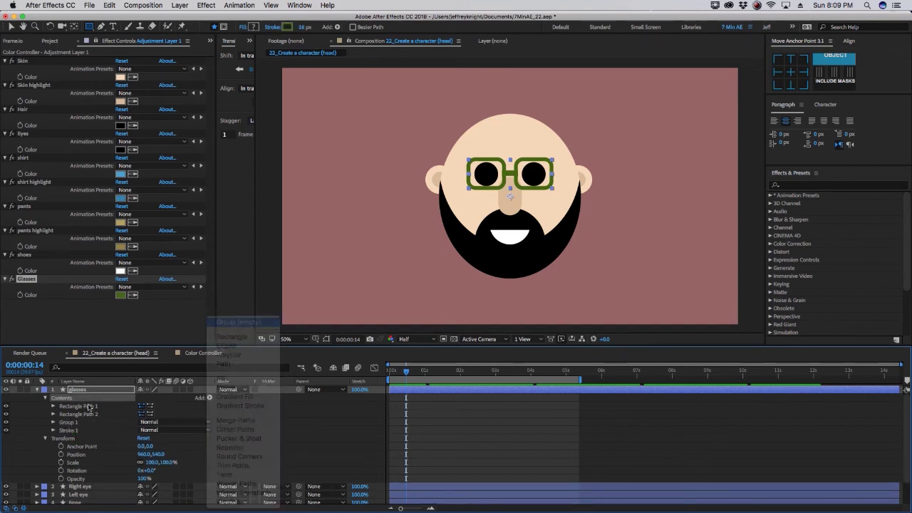
pyautogui.moveTo(75, 414); pyautogui.dragTo(71, 431)
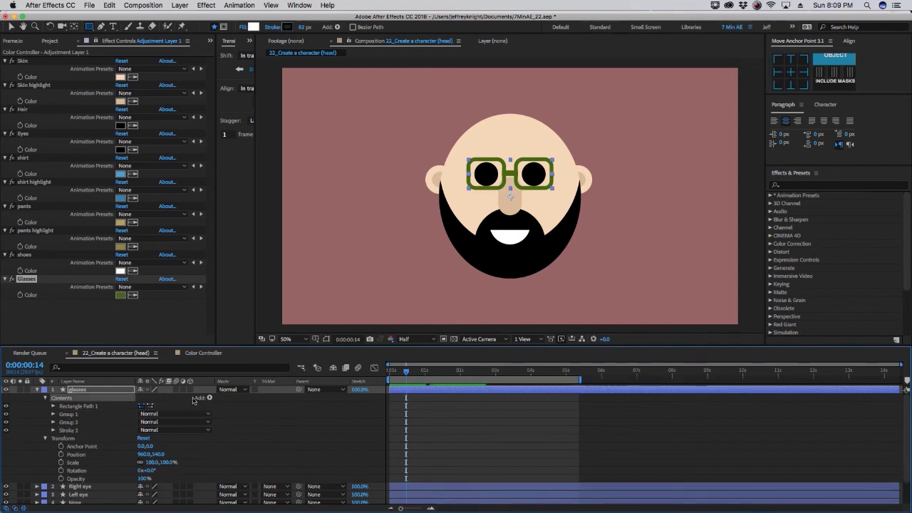
pyautogui.click(209, 398)
pyautogui.click(232, 325)
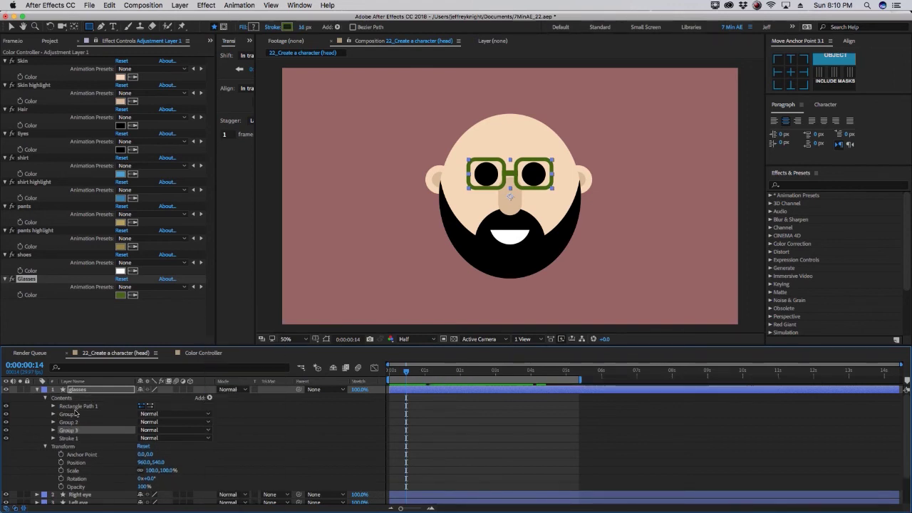
# Step: Rename the three glasses groups Right, Left and Bridge to match the shapes they hold
pyautogui.press('Return')
pyautogui.write('R')
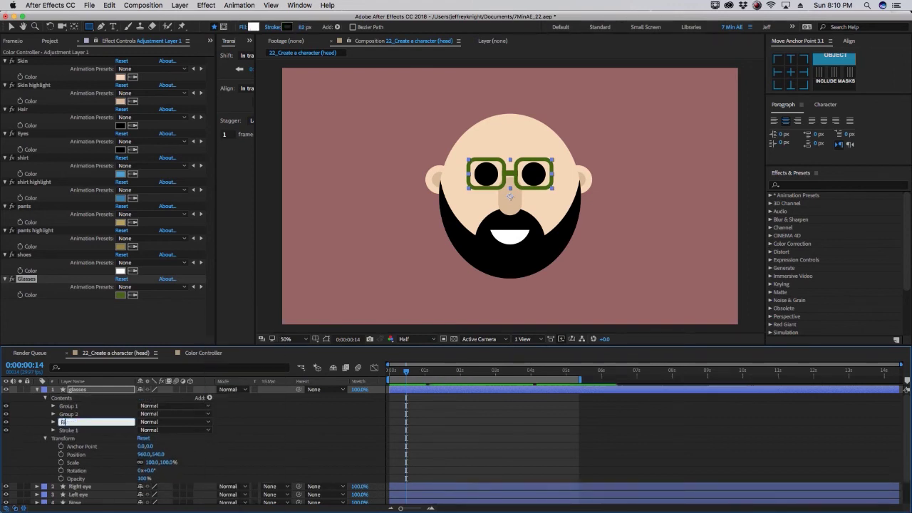
pyautogui.write('ight')
pyautogui.press('Return')
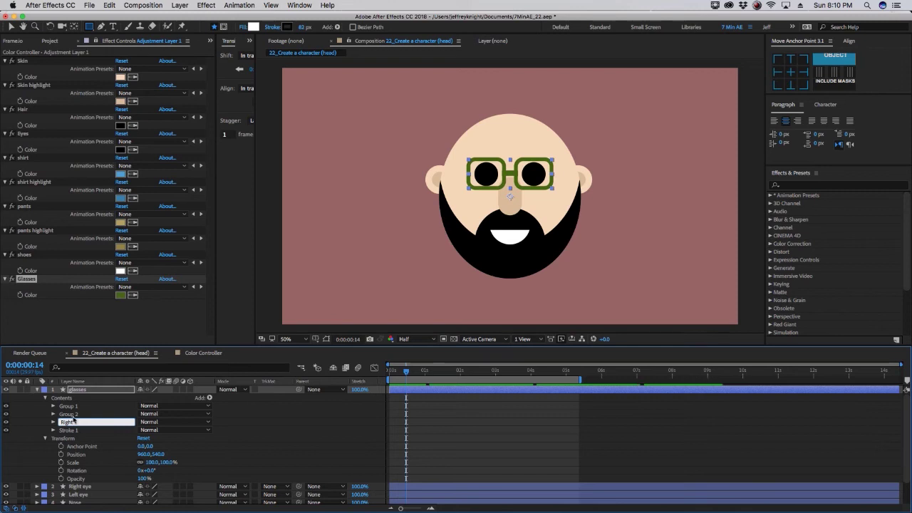
pyautogui.click(68, 414)
pyautogui.press('Return')
pyautogui.write('Left')
pyautogui.press('Return')
pyautogui.click(71, 407)
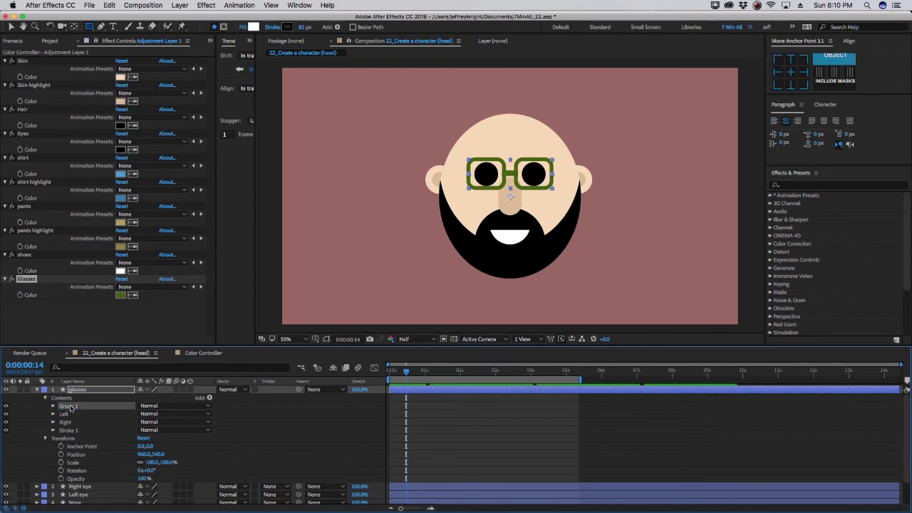
pyautogui.press('Return')
pyautogui.write('G')
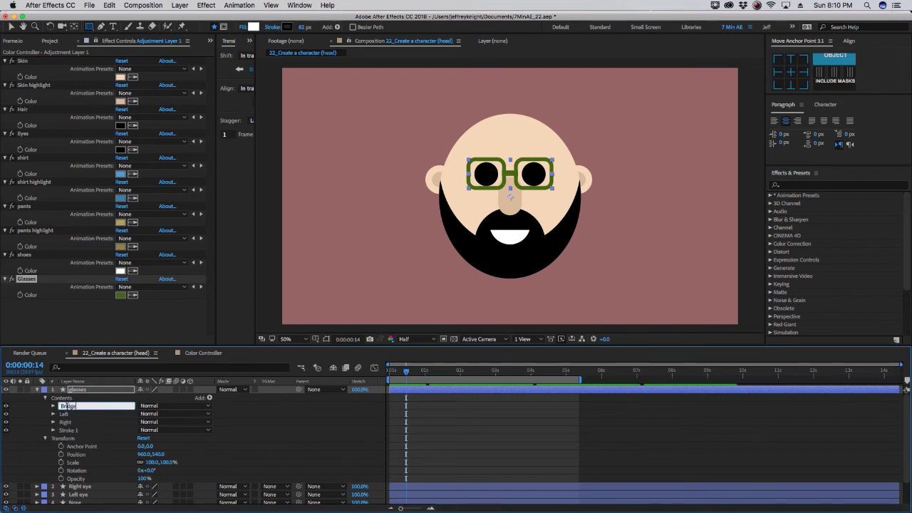
pyautogui.press('Return')
# Step: Duplicate the glasses stroke twice and place one stroke in each of the Bridge, Left and Right groups
pyautogui.click(72, 430)
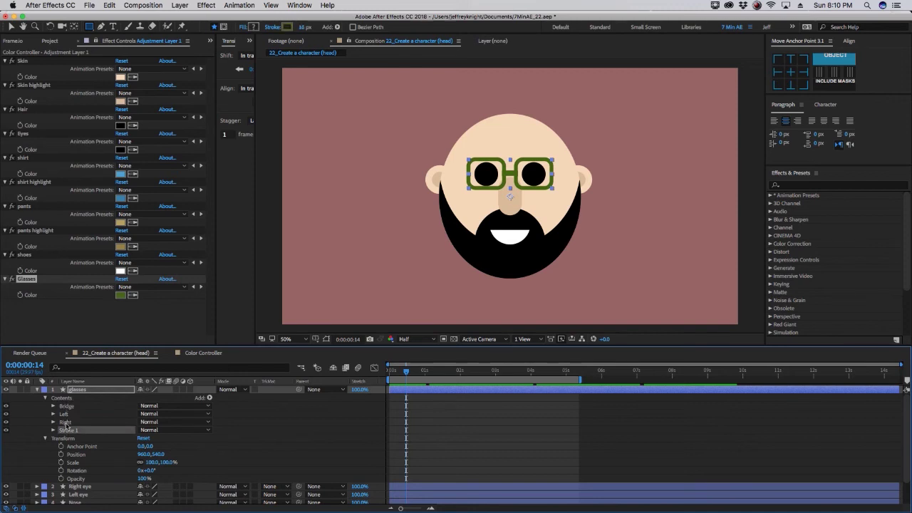
pyautogui.click(52, 430)
pyautogui.scroll(-1, 54, 436)
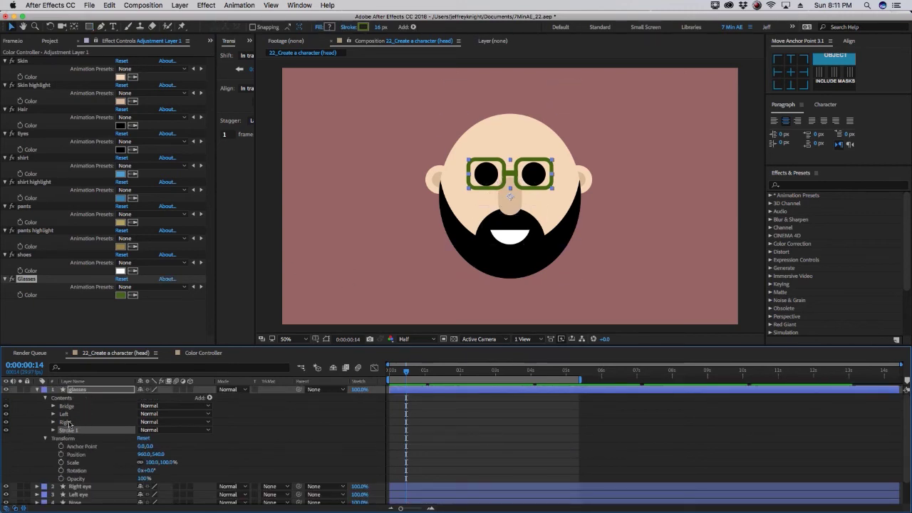
pyautogui.hotkey('ctrl', 'd')
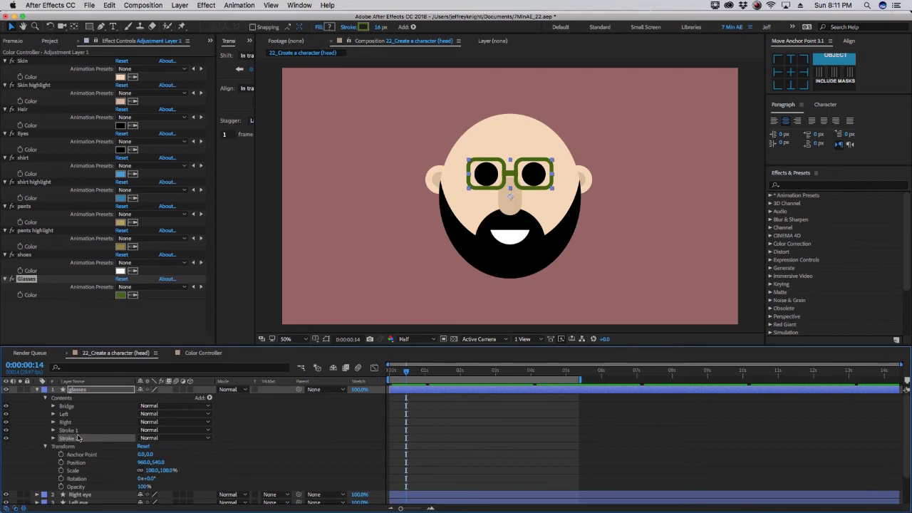
pyautogui.hotkey('ctrl', 'd')
pyautogui.moveTo(70, 431)
pyautogui.mouseDown()
pyautogui.moveTo(69, 410)
pyautogui.moveTo(68, 424)
pyautogui.mouseUp()
pyautogui.click(53, 414)
pyautogui.click(54, 447)
pyautogui.click(54, 446)
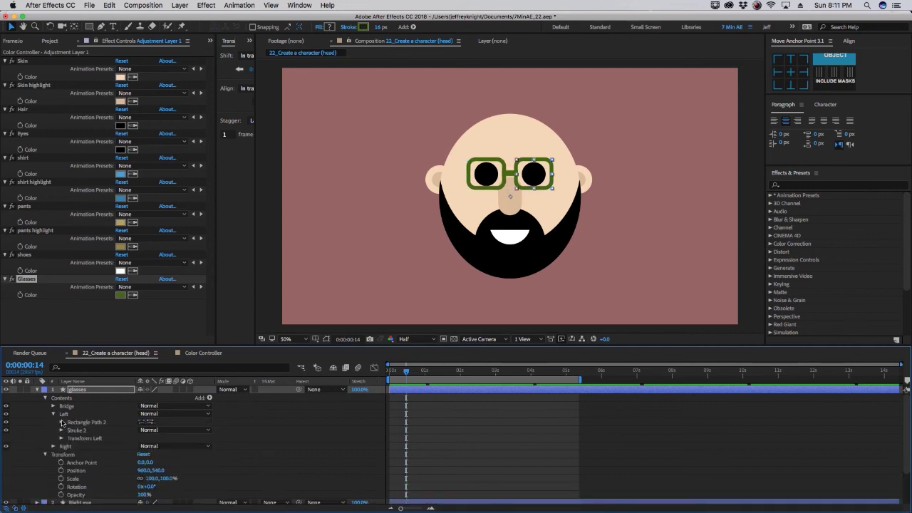
# Step: Add a white FFFFFF fill with 35% opacity to the Left lens group
pyautogui.click(64, 415)
pyautogui.click(209, 398)
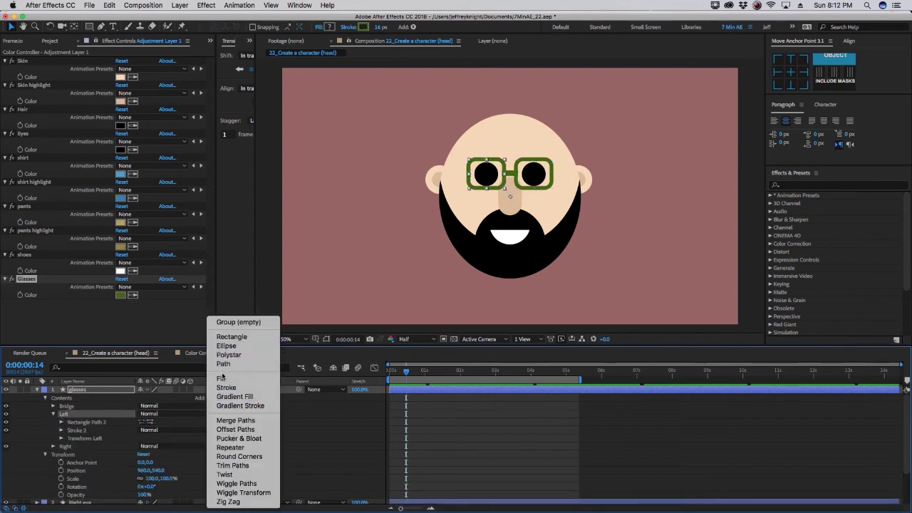
pyautogui.click(221, 378)
pyautogui.click(142, 454)
pyautogui.write('ffffff')
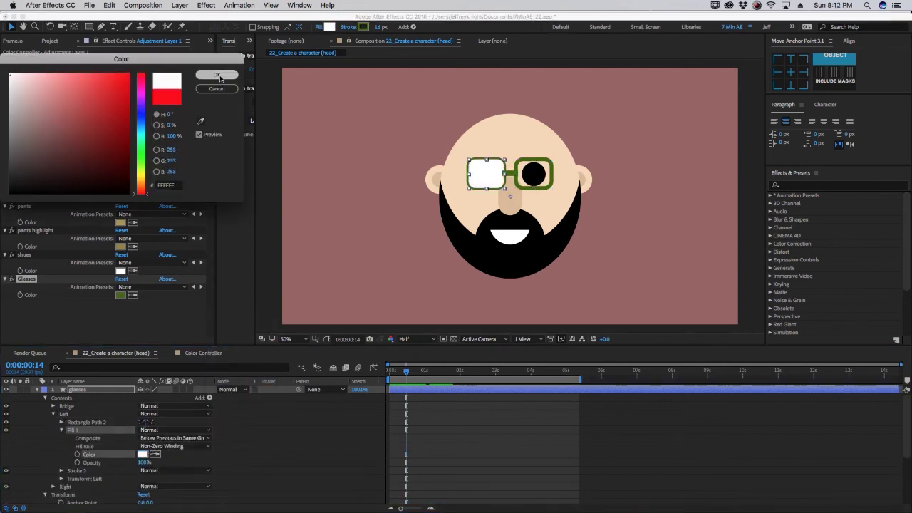
pyautogui.press('Return')
pyautogui.click(144, 463)
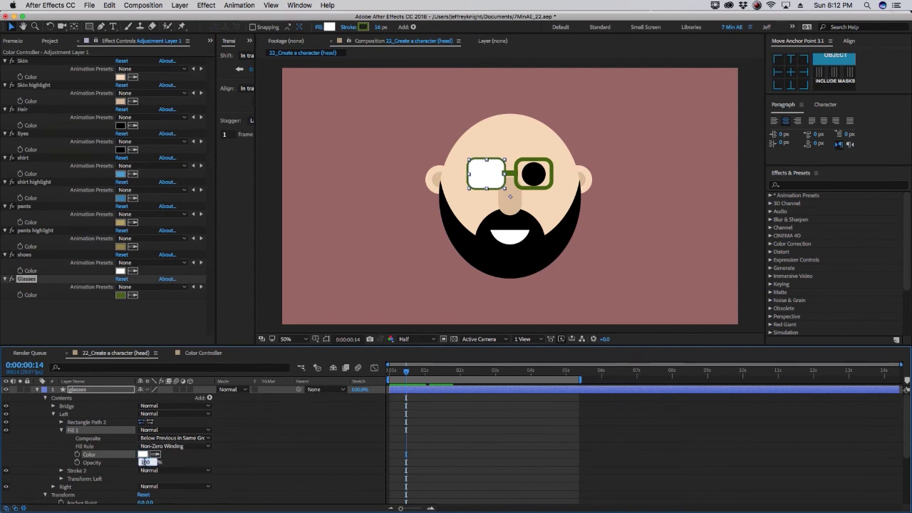
pyautogui.write('35')
pyautogui.press('Return')
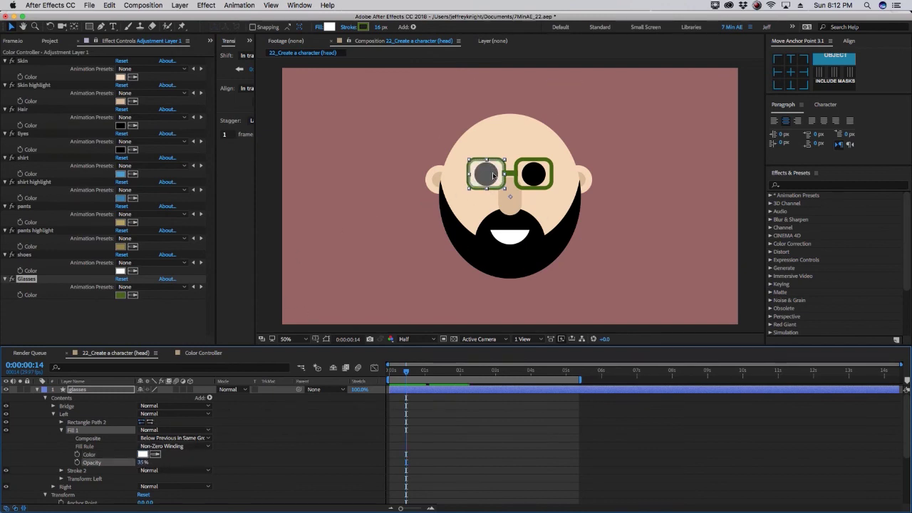
# Step: Move the Left group's fill below its stroke so the frame covers the lens edge
pyautogui.press('.')
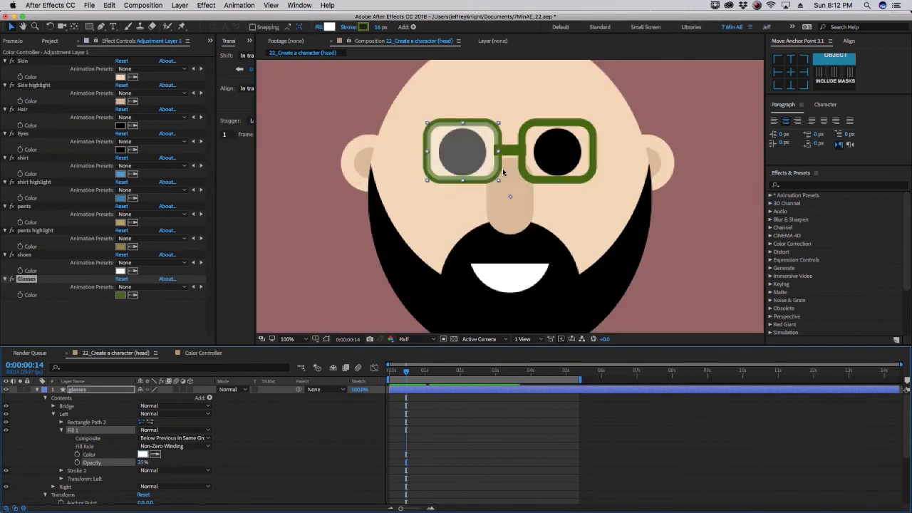
pyautogui.click(62, 430)
pyautogui.moveTo(73, 438); pyautogui.dragTo(73, 446)
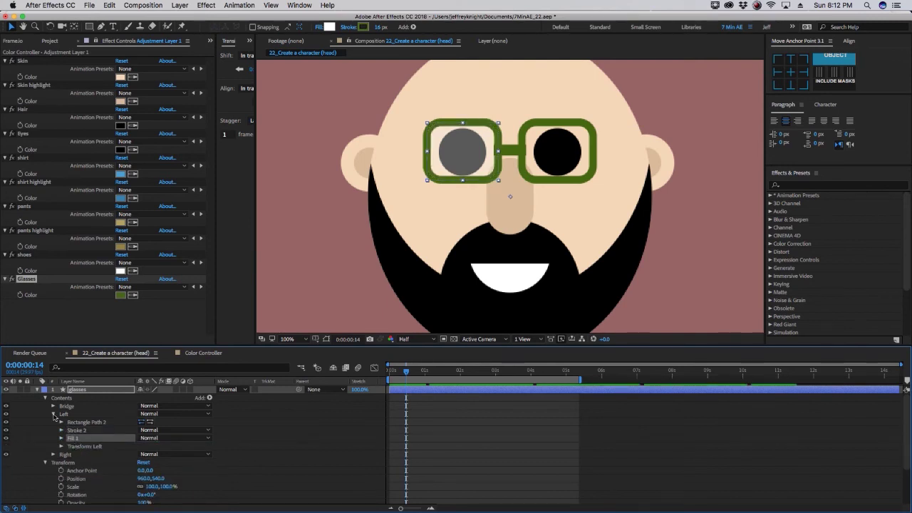
pyautogui.scroll(-2, 62, 412)
pyautogui.scroll(2, 75, 421)
# Step: Add a white fill with 35% opacity to the Right lens group
pyautogui.click(54, 454)
pyautogui.click(65, 454)
pyautogui.click(209, 397)
pyautogui.click(231, 381)
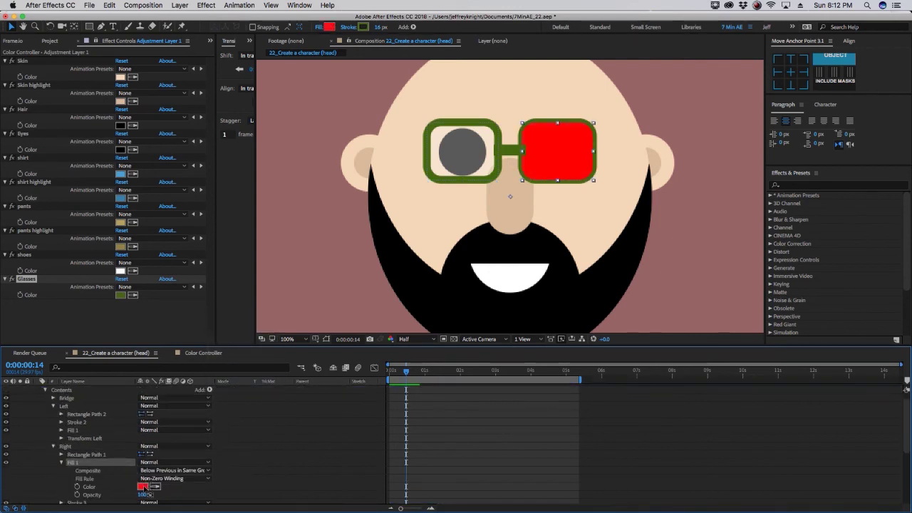
pyautogui.click(143, 487)
pyautogui.moveTo(15, 71); pyautogui.dragTo(7, 70)
pyautogui.click(217, 75)
pyautogui.click(144, 495)
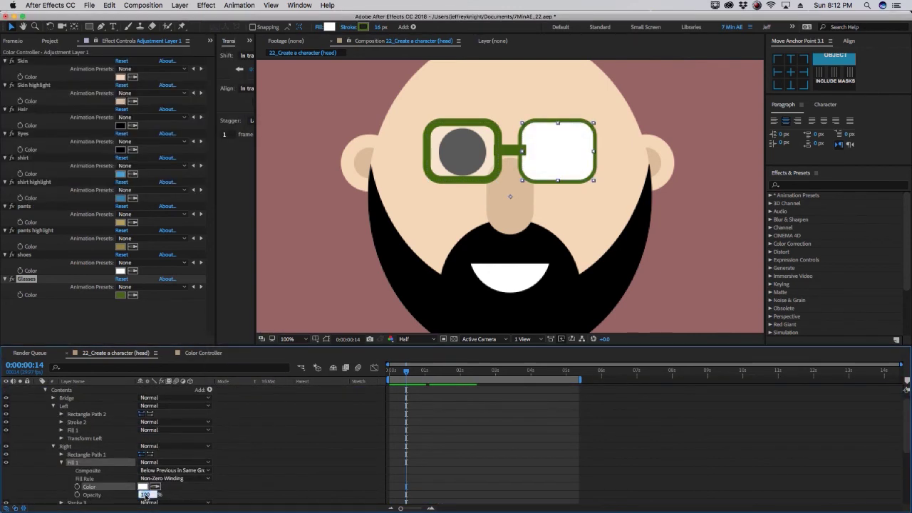
pyautogui.write('35')
pyautogui.press('Return')
# Step: Move the Nose layer above the glasses layer in the layer stack
pyautogui.scroll(-3, 89, 438)
pyautogui.click(61, 438)
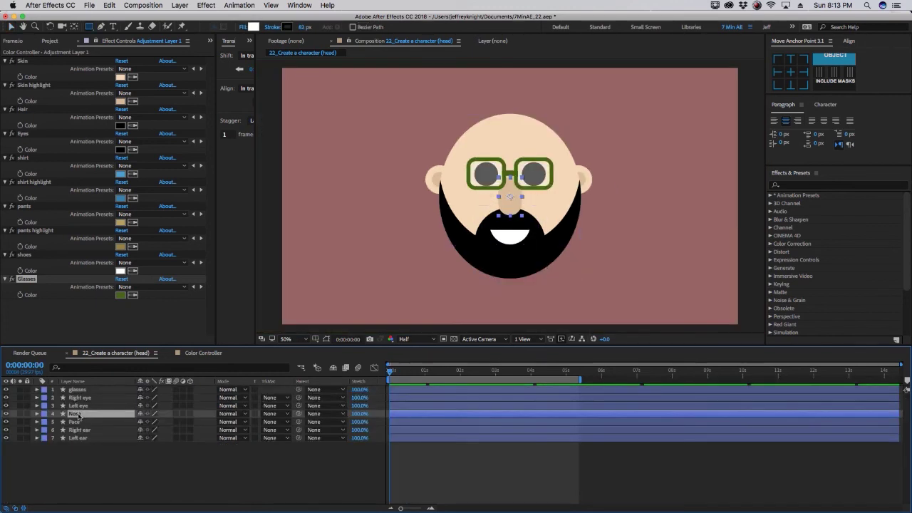
pyautogui.moveTo(79, 416); pyautogui.dragTo(83, 392)
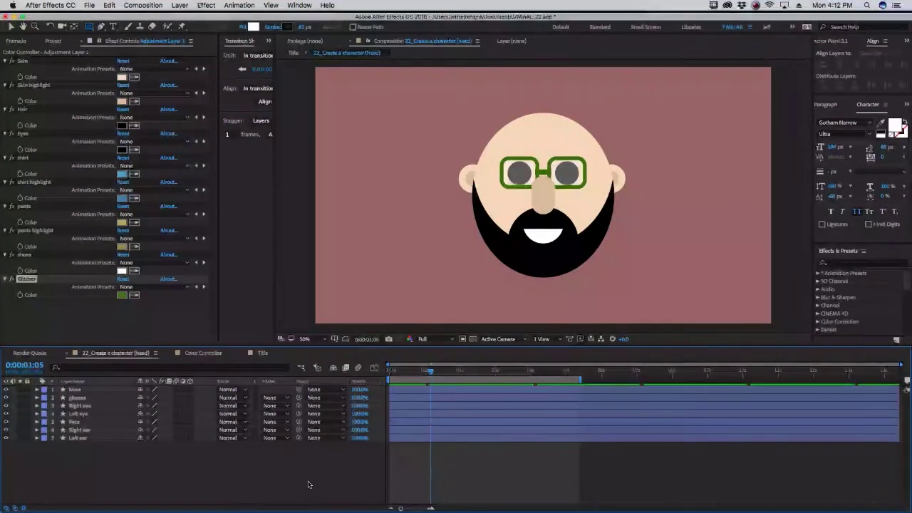
# Step: Create a new shape layer named Left eyebrow
pyautogui.rightClick(209, 481)
pyautogui.moveTo(235, 411)
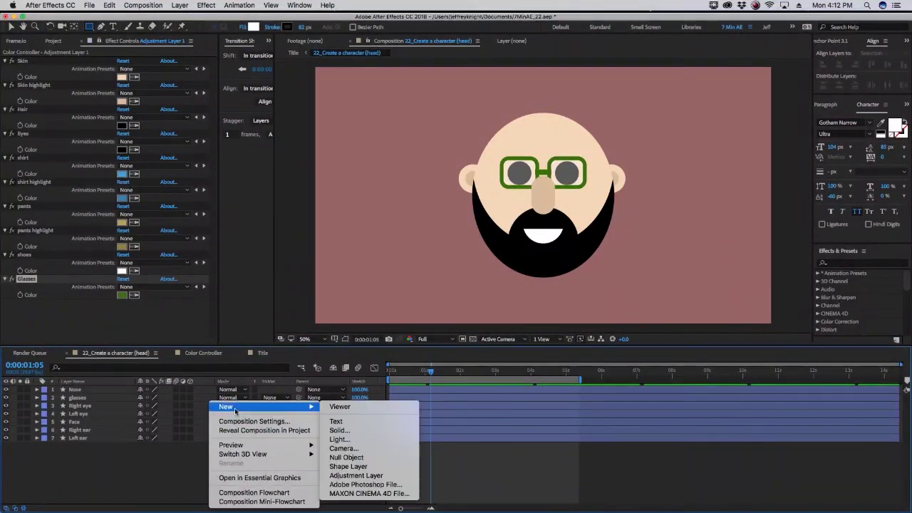
pyautogui.click(348, 466)
pyautogui.press('Return')
pyautogui.write('Left e')
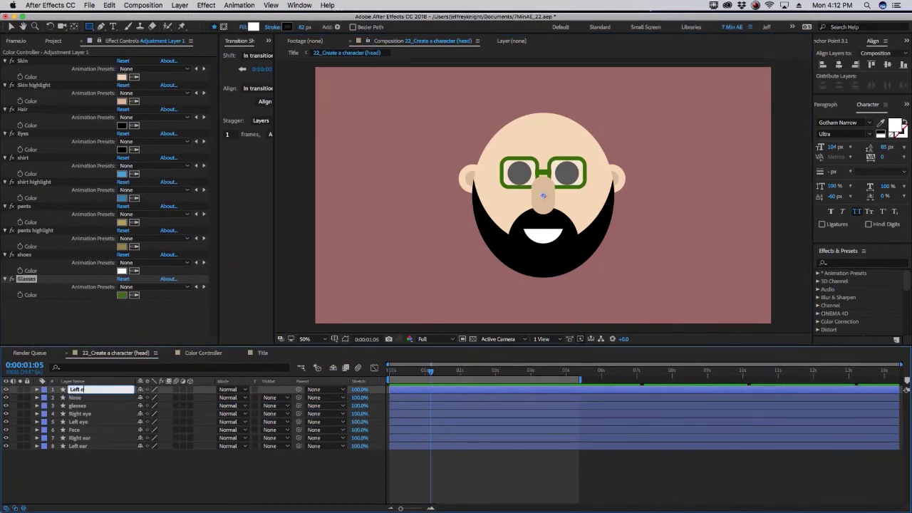
pyautogui.write('yebrow')
pyautogui.press('Return')
# Step: Add a rectangle path and a fill to the Left eyebrow layer, linking the fill color to the controller's Hair color
pyautogui.click(37, 389)
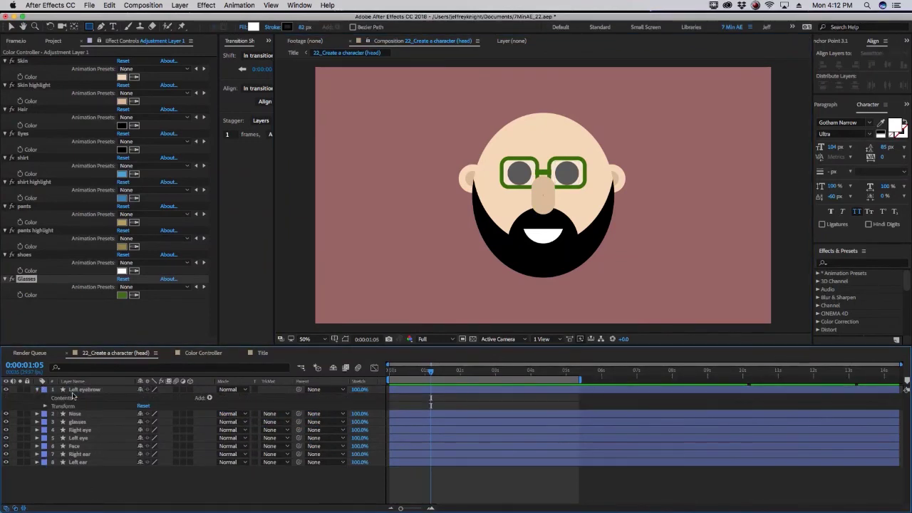
pyautogui.click(202, 398)
pyautogui.click(231, 336)
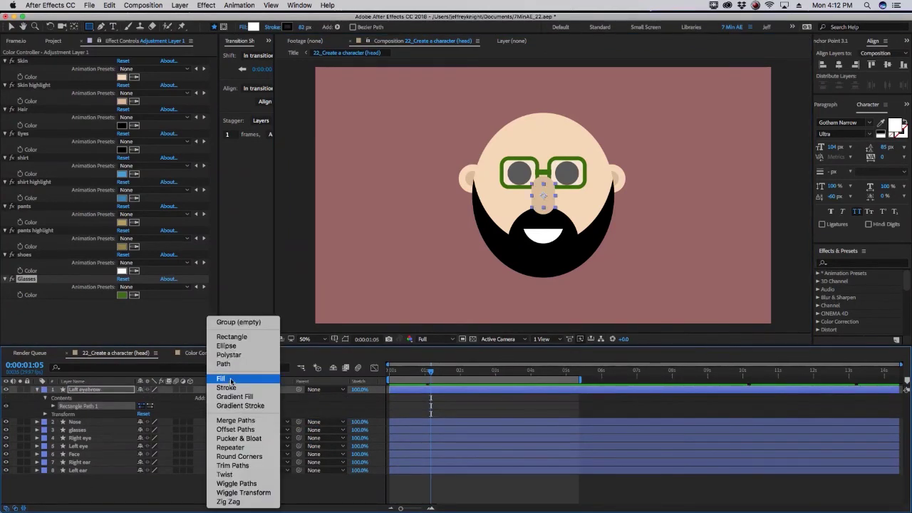
pyautogui.click(53, 414)
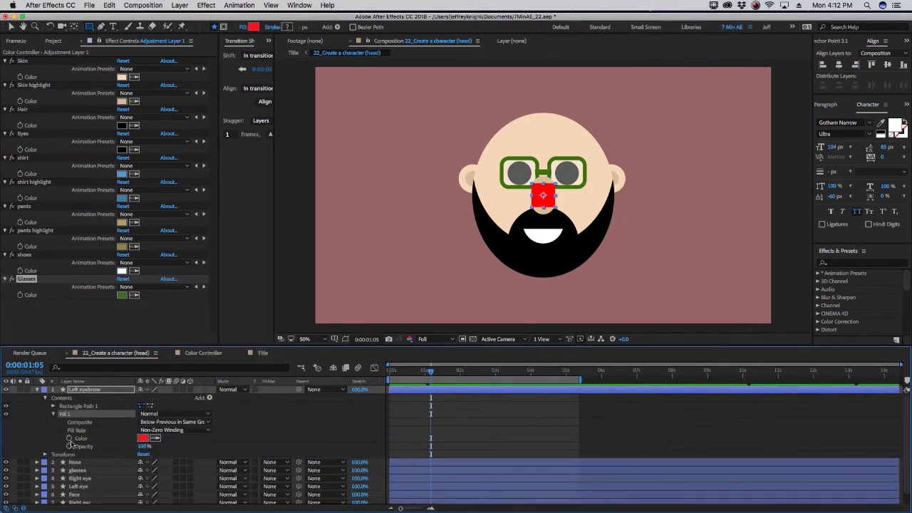
pyautogui.keyDown('alt'); pyautogui.click(68, 438); pyautogui.keyUp('alt')
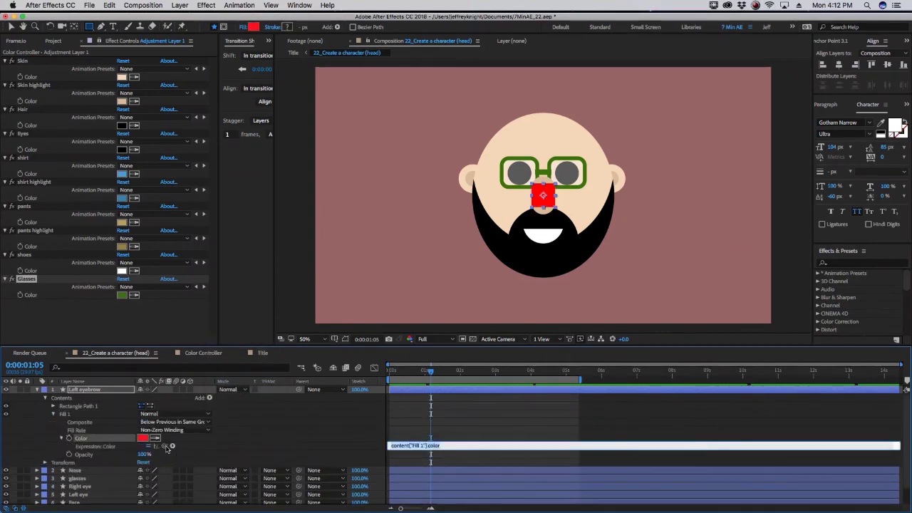
pyautogui.moveTo(123, 130); pyautogui.dragTo(122, 129)
# Step: Set the eyebrow rectangle path's X position to -100
pyautogui.click(79, 406)
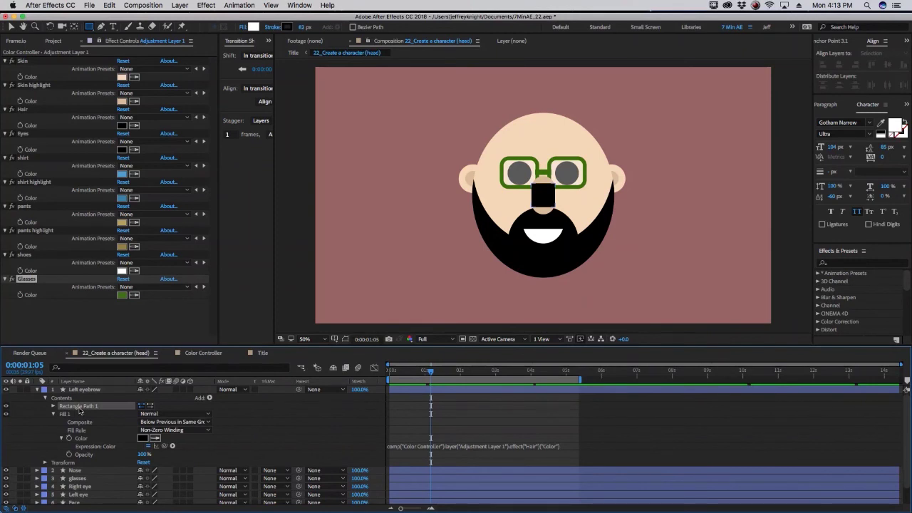
pyautogui.click(53, 407)
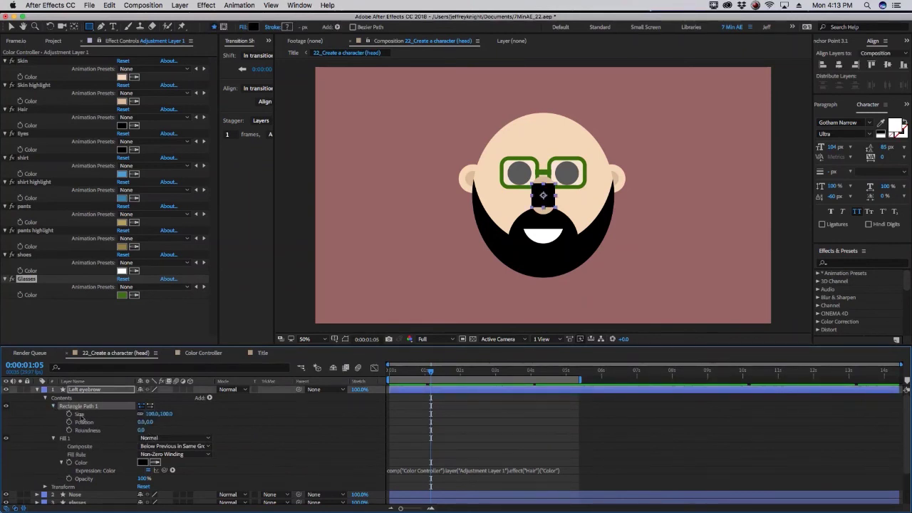
pyautogui.click(142, 421)
pyautogui.write('-100')
pyautogui.press('Return')
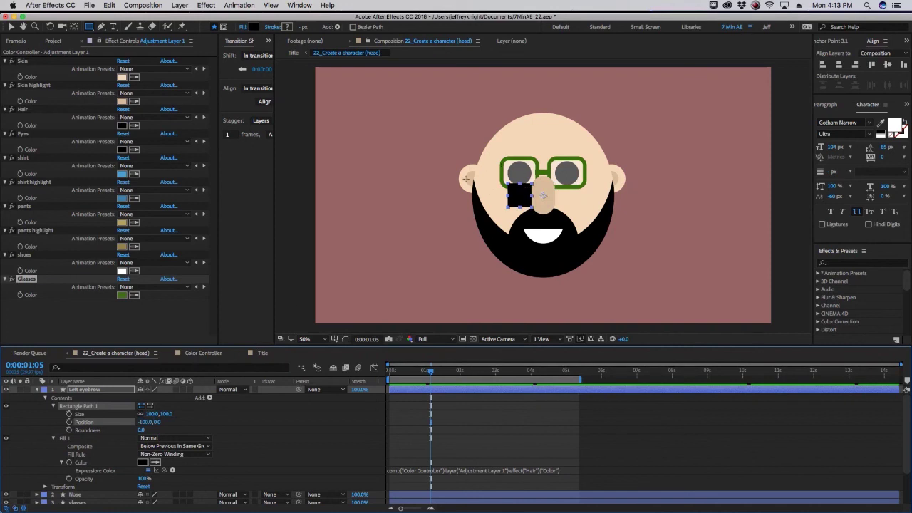
# Step: Set the Left eyebrow rectangle path's Y position to -190, its size to 160 by 25 and its roundness to 63
pyautogui.click(13, 27)
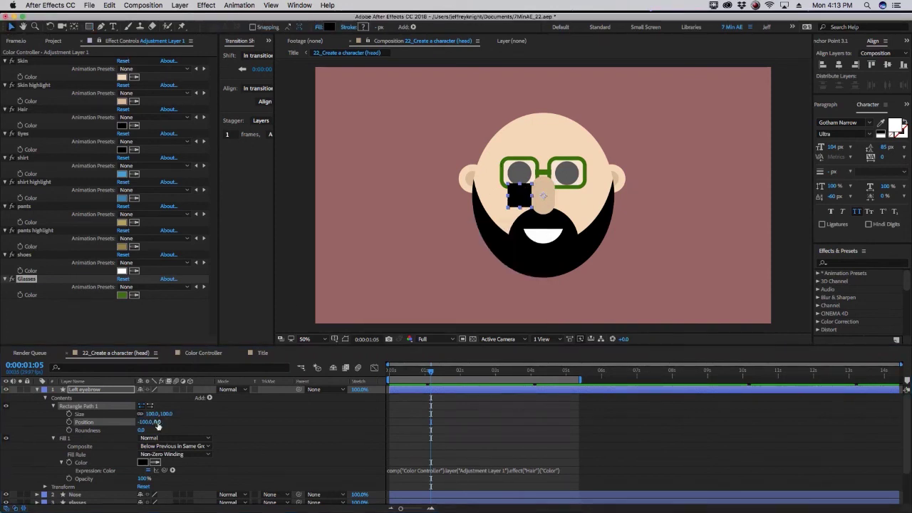
pyautogui.moveTo(157, 423)
pyautogui.mouseDown()
pyautogui.moveTo(80, 407)
pyautogui.moveTo(146, 422)
pyautogui.mouseUp()
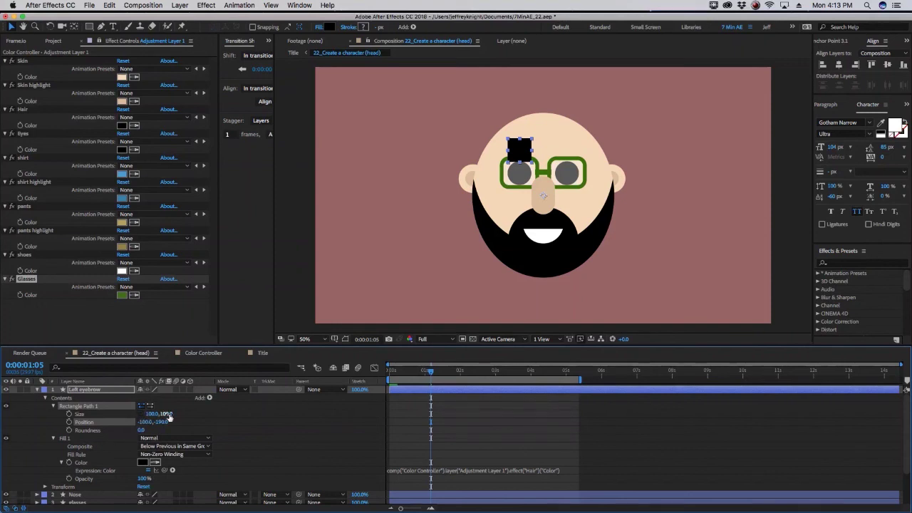
pyautogui.moveTo(164, 414)
pyautogui.mouseDown()
pyautogui.moveTo(152, 415)
pyautogui.moveTo(174, 415)
pyautogui.moveTo(143, 432)
pyautogui.moveTo(175, 426)
pyautogui.mouseUp()
pyautogui.click(252, 434)
pyautogui.click(264, 438)
# Step: Duplicate the Left eyebrow layer and rename the copy Right eyebrow
pyautogui.click(87, 391)
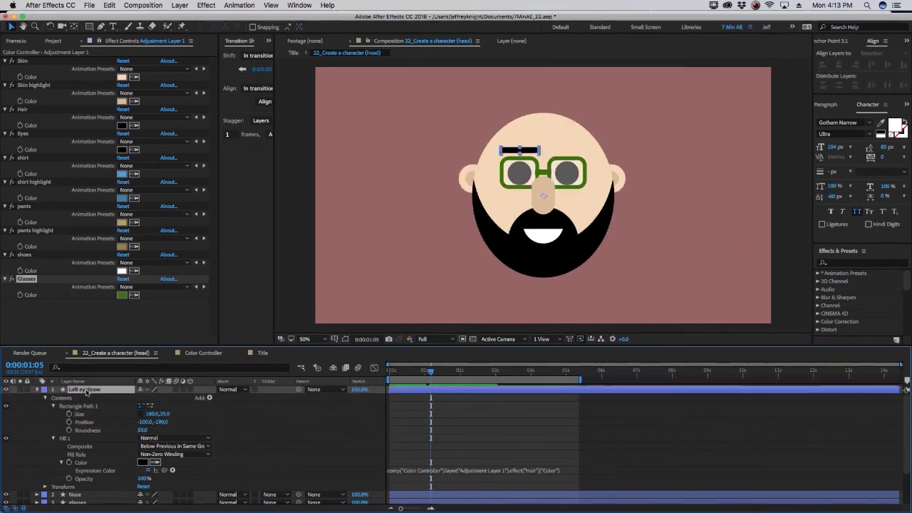
pyautogui.press('super+d')
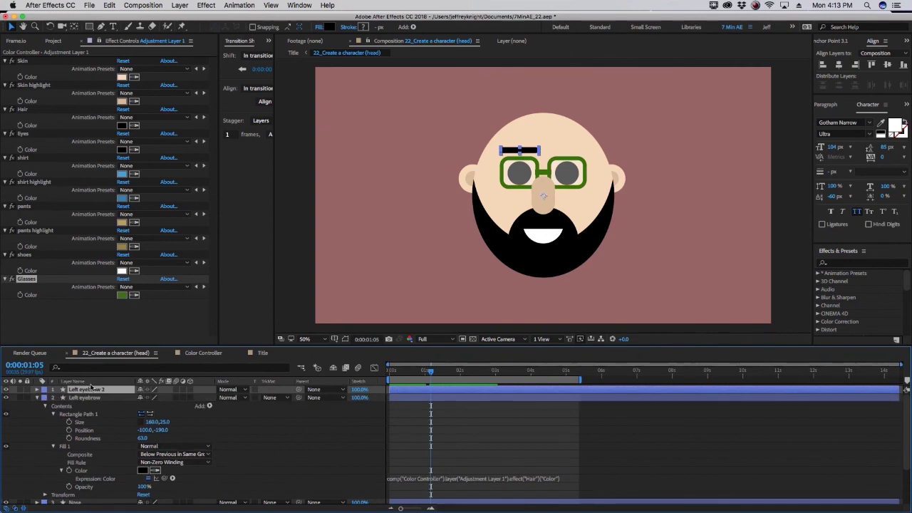
pyautogui.press('Return')
pyautogui.write('Right eye')
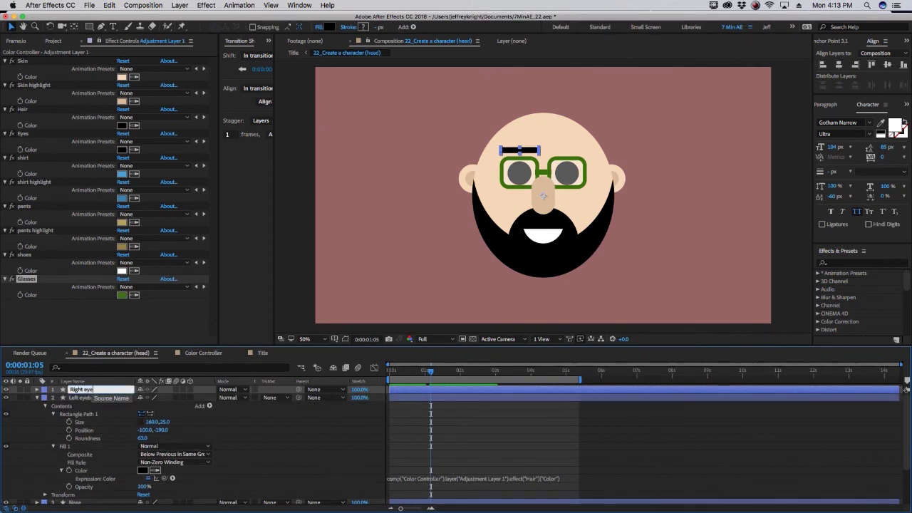
pyautogui.write('brow')
pyautogui.press('Return')
# Step: Change the Right eyebrow rectangle path's X position to mirror the left eyebrow on the other side of the face
pyautogui.click(37, 390)
pyautogui.click(46, 398)
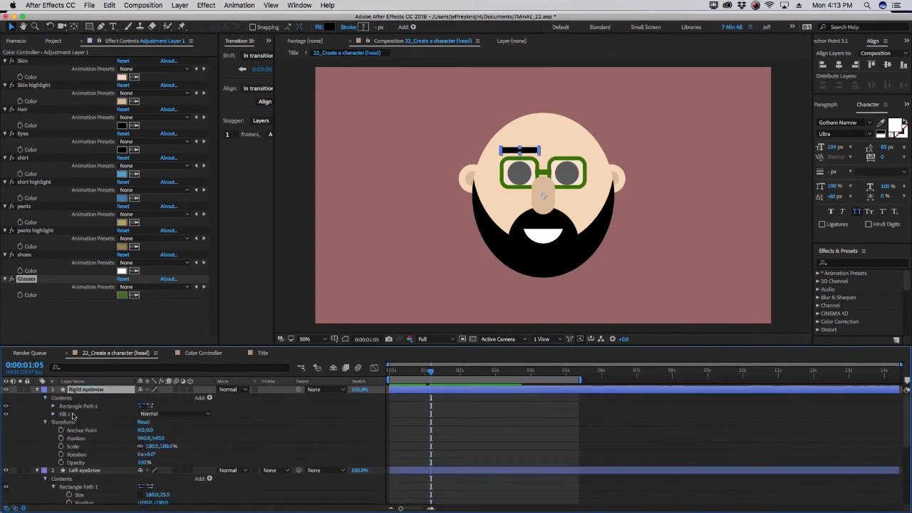
pyautogui.click(56, 407)
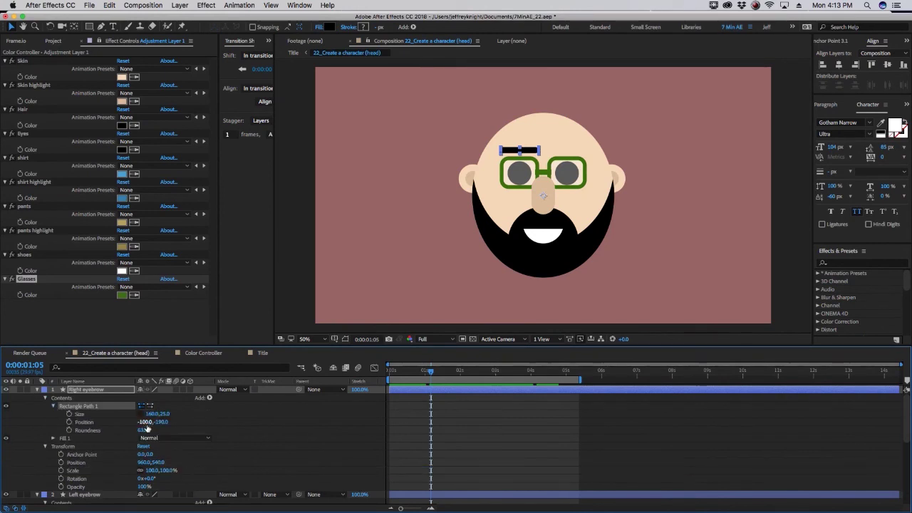
pyautogui.click(146, 422)
pyautogui.press('Return')
pyautogui.click(332, 424)
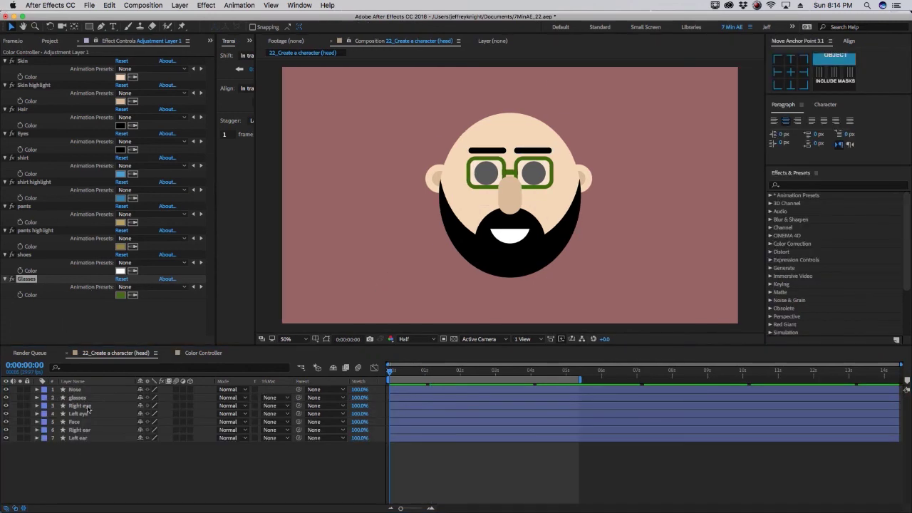
# Step: Set the color controller's Glasses color to bright pink FF02D7
pyautogui.click(80, 399)
pyautogui.click(120, 295)
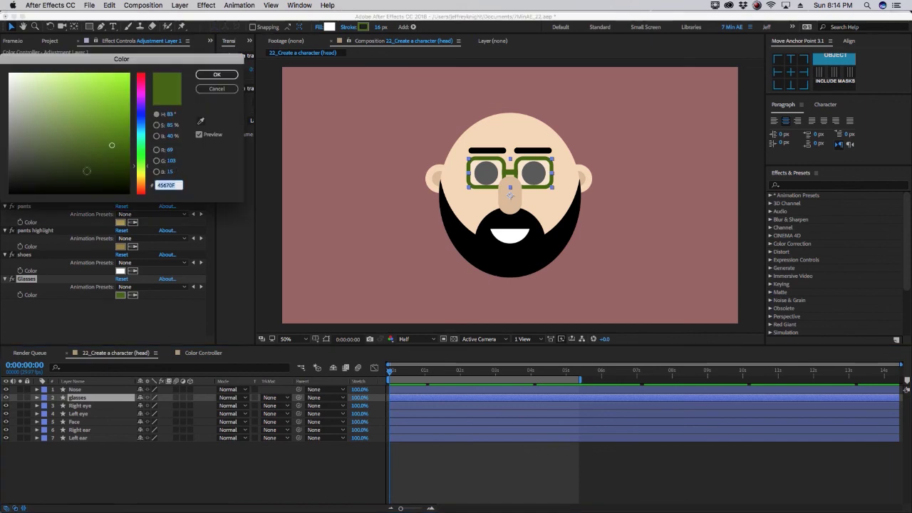
pyautogui.click(141, 90)
pyautogui.moveTo(122, 82); pyautogui.dragTo(128, 73)
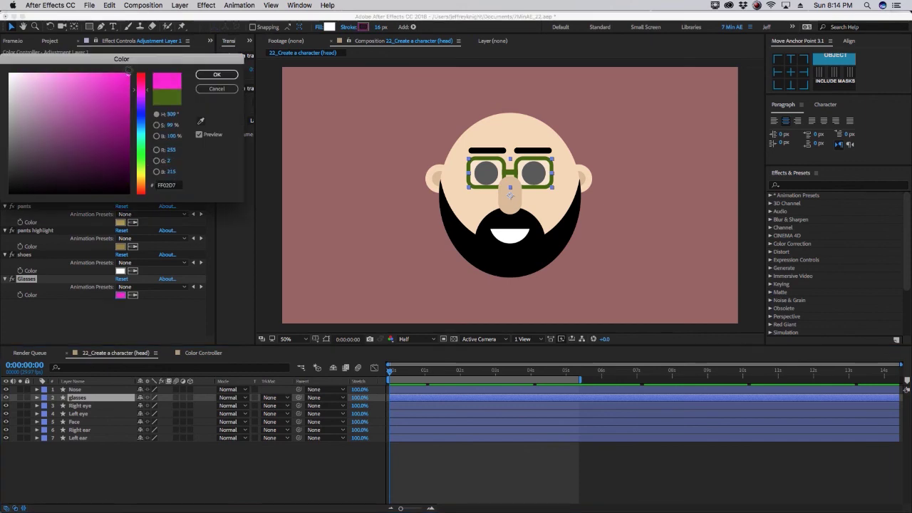
pyautogui.click(217, 74)
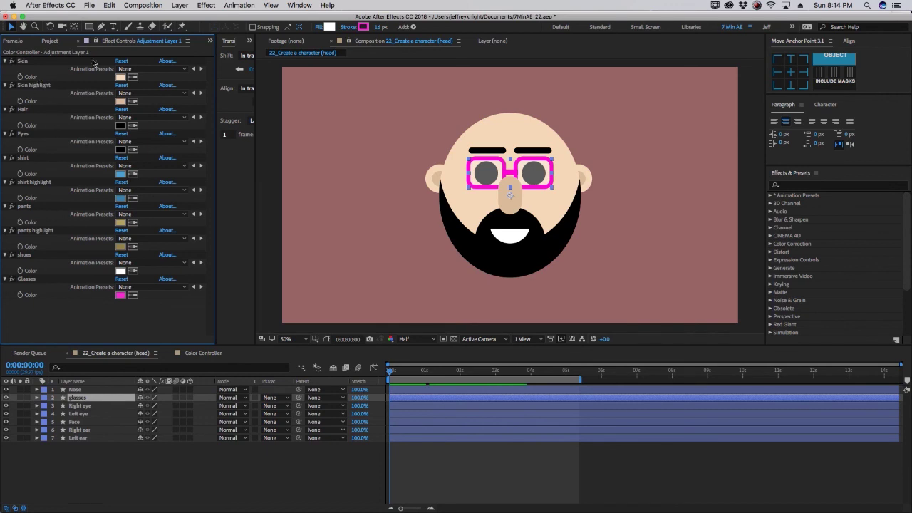
# Step: Set the color controller's Skin color to brown 71604E and its Skin highlight color to dark brown 3D3126
pyautogui.click(121, 77)
pyautogui.click(45, 140)
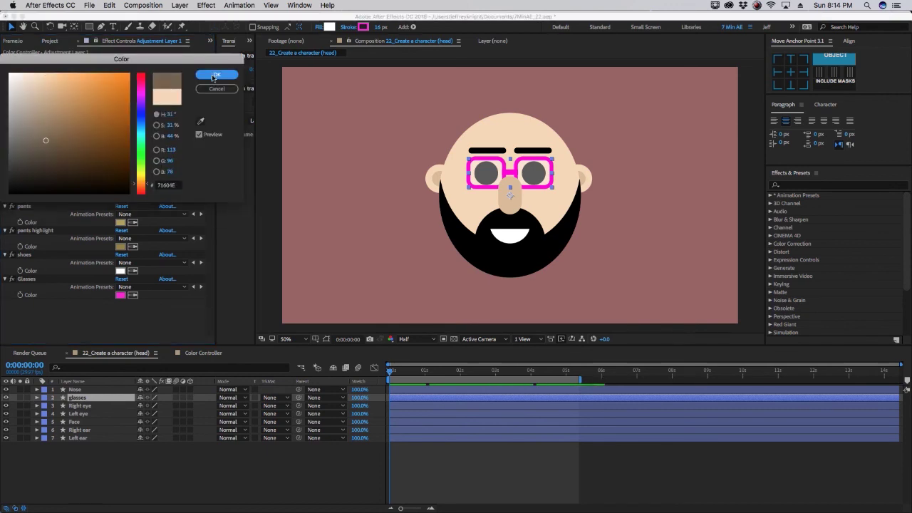
pyautogui.click(208, 76)
pyautogui.click(120, 76)
pyautogui.click(54, 165)
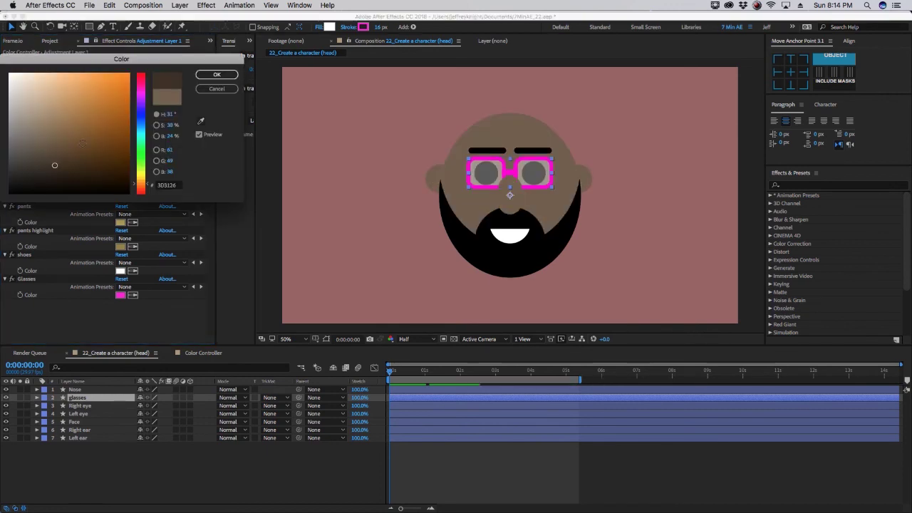
pyautogui.click(217, 74)
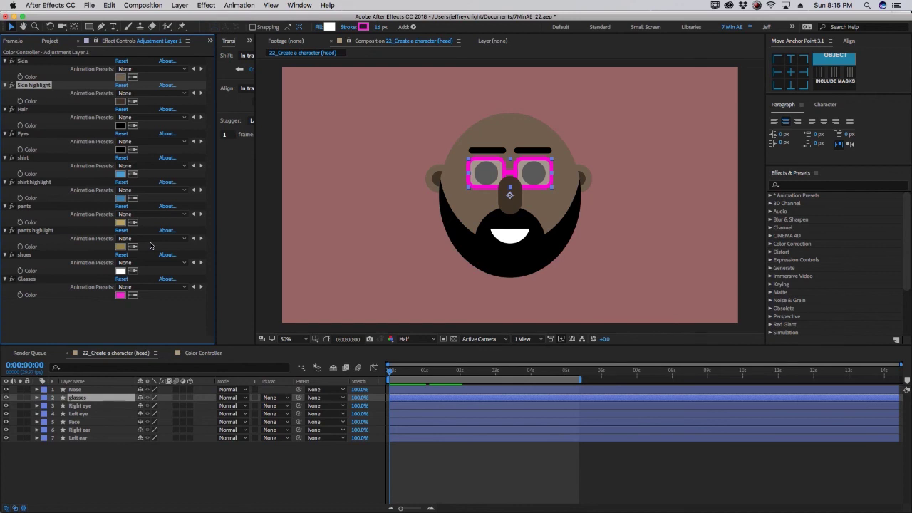